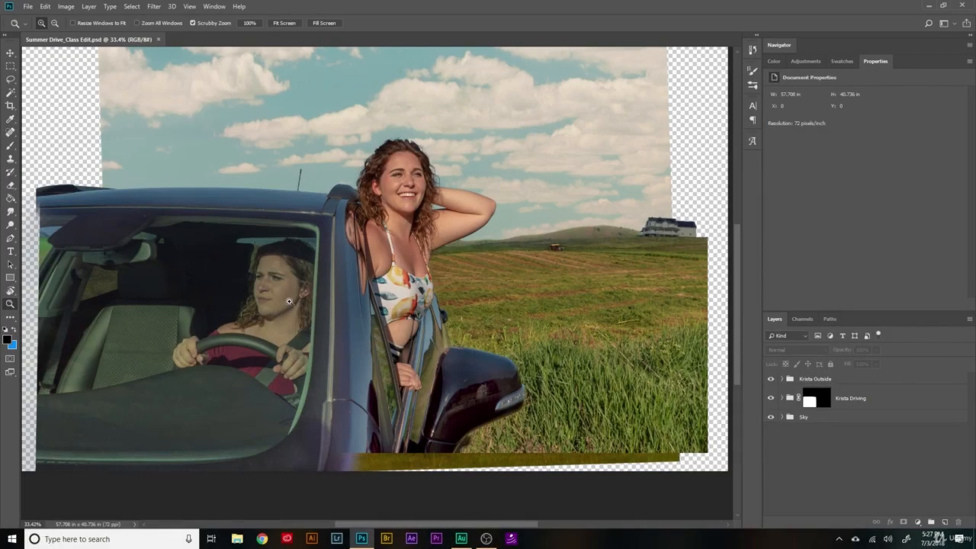
Open the Rain 1 and Rain 2 photos from the Rain folder of the class edit images
left_click(32, 9)
left_click(38, 27)
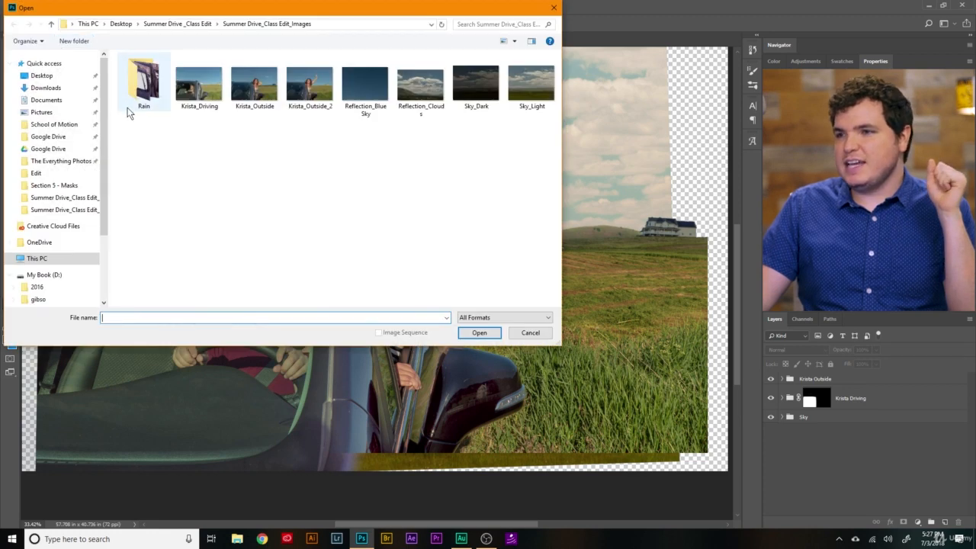
double_click(140, 90)
left_click_drag(203, 119, 148, 84)
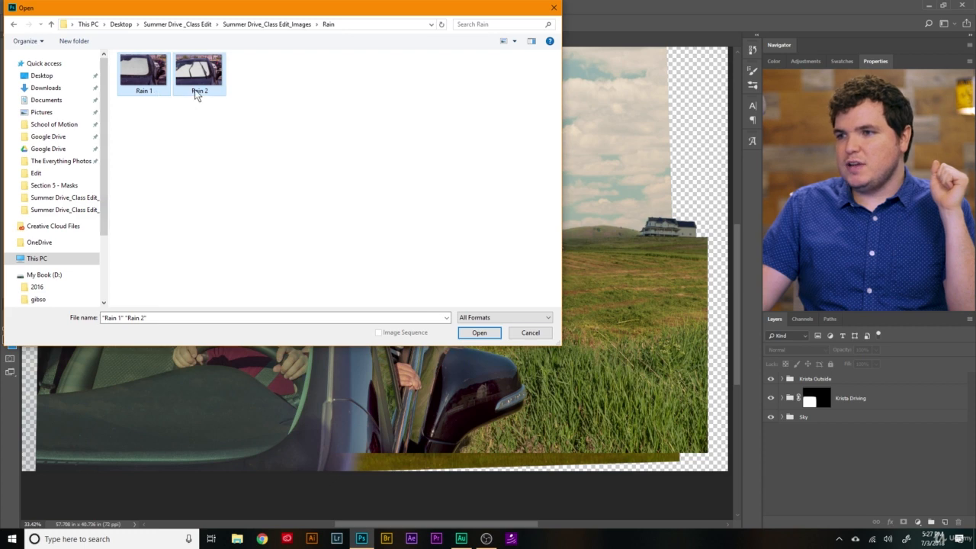
left_click(478, 332)
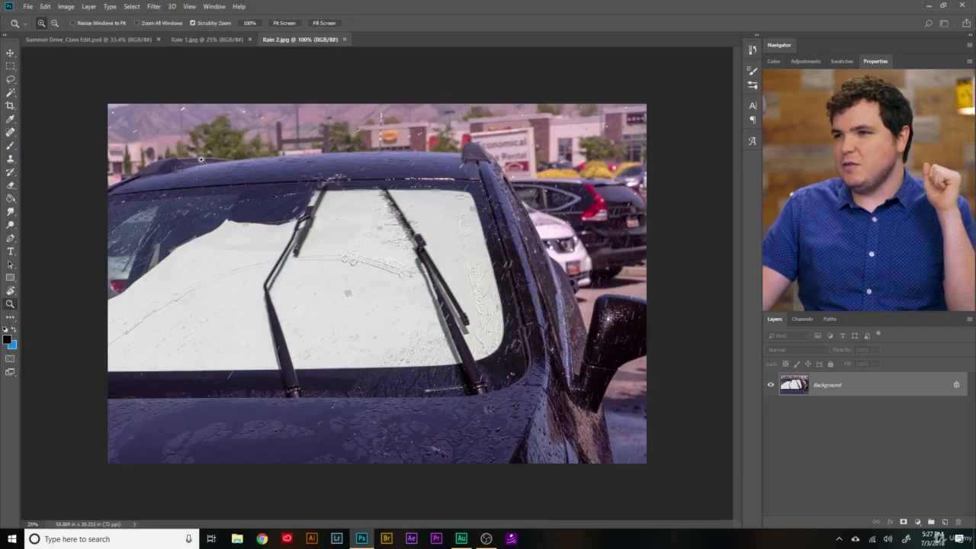
Unlock the Background layer of Rain 1 and move the photo into the Summer Drive_Class Edit document as a new top layer
left_click(204, 42)
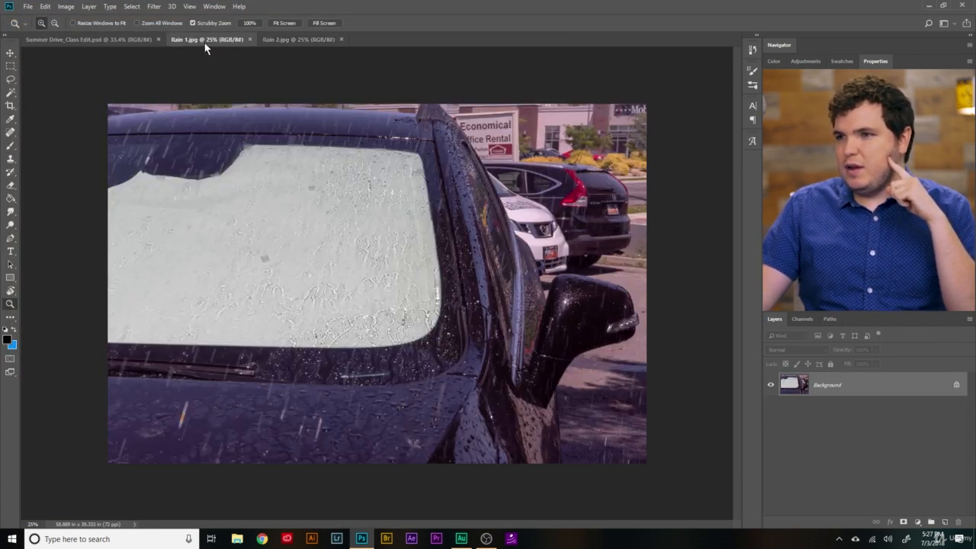
left_click(953, 383)
left_click_drag(196, 164, 390, 319)
left_click(10, 53)
left_click_drag(229, 229, 203, 183)
left_click_drag(279, 282, 278, 280)
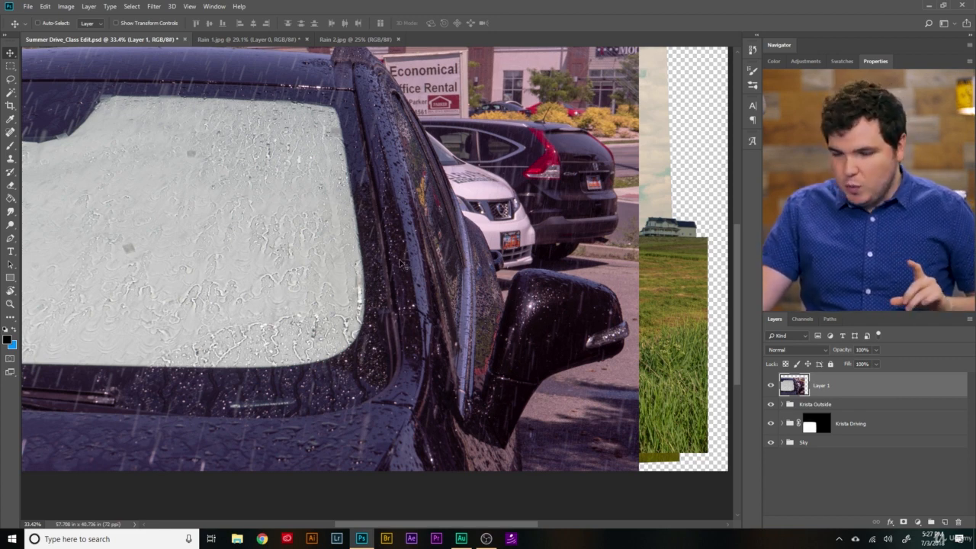
Lower the rain layer's opacity to 50% and position its wet windshield over the car windshield with the driver
key("z")
left_click_drag(406, 264, 365, 276)
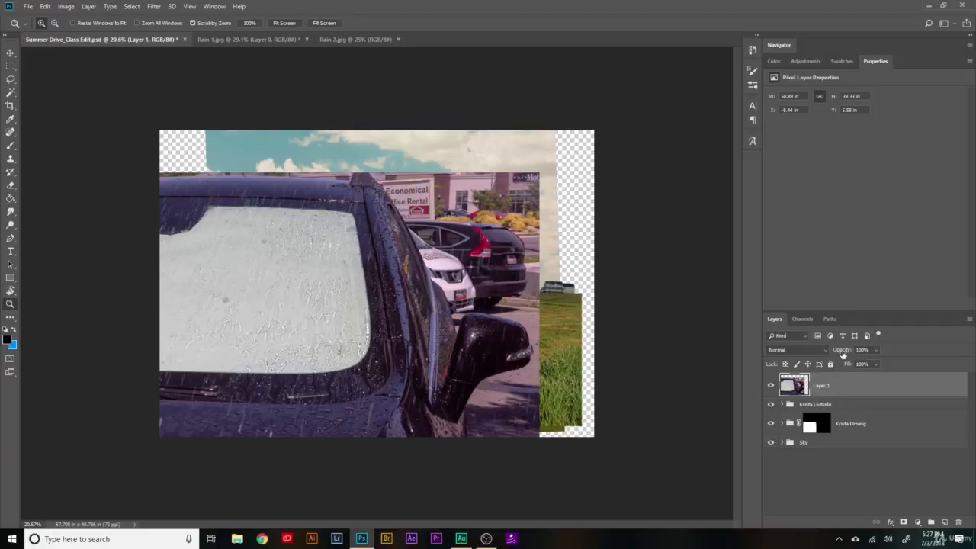
left_click_drag(838, 353, 826, 352)
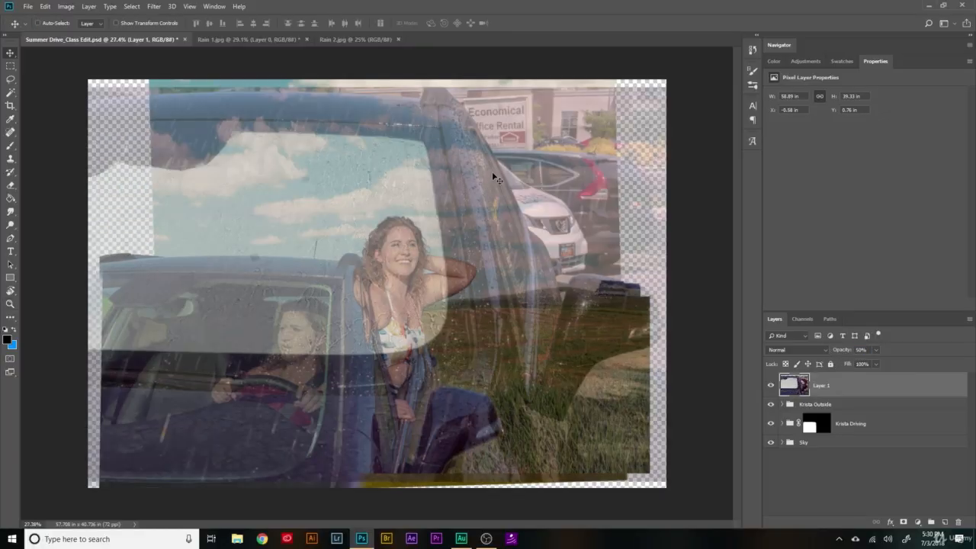
left_click_drag(493, 170, 407, 303)
scroll(339, 365, "up", 3)
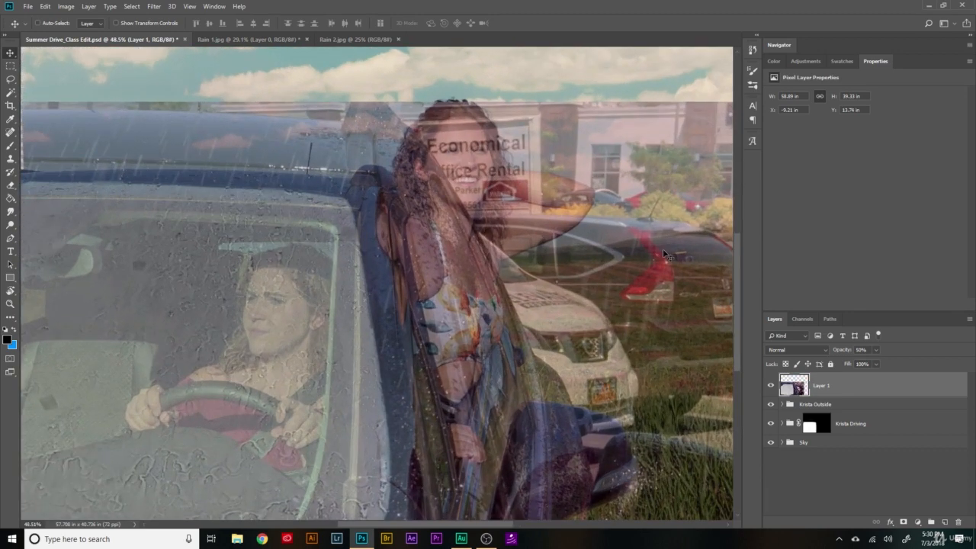
scroll(717, 267, "down", 2)
scroll(355, 301, "down", 1)
scroll(349, 300, "down", 3)
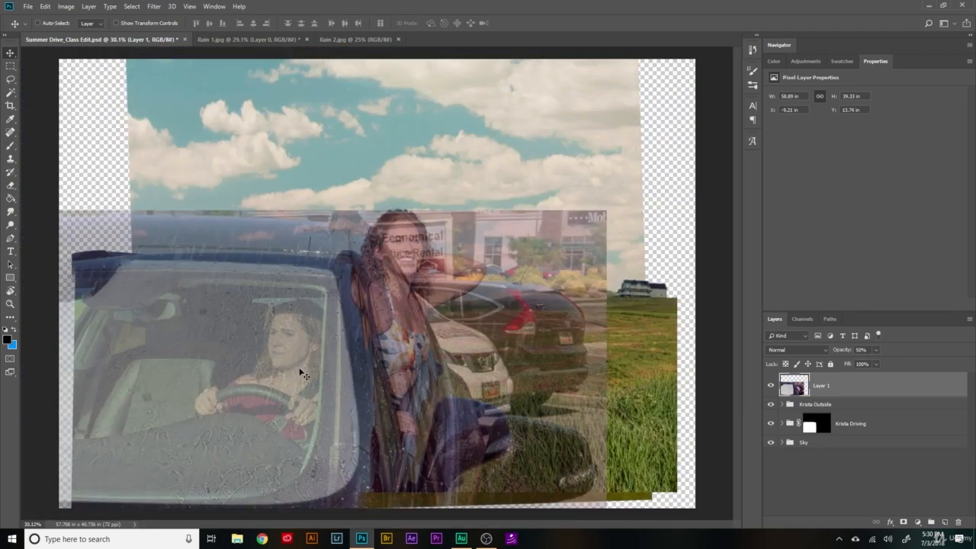
scroll(302, 374, "up", 1)
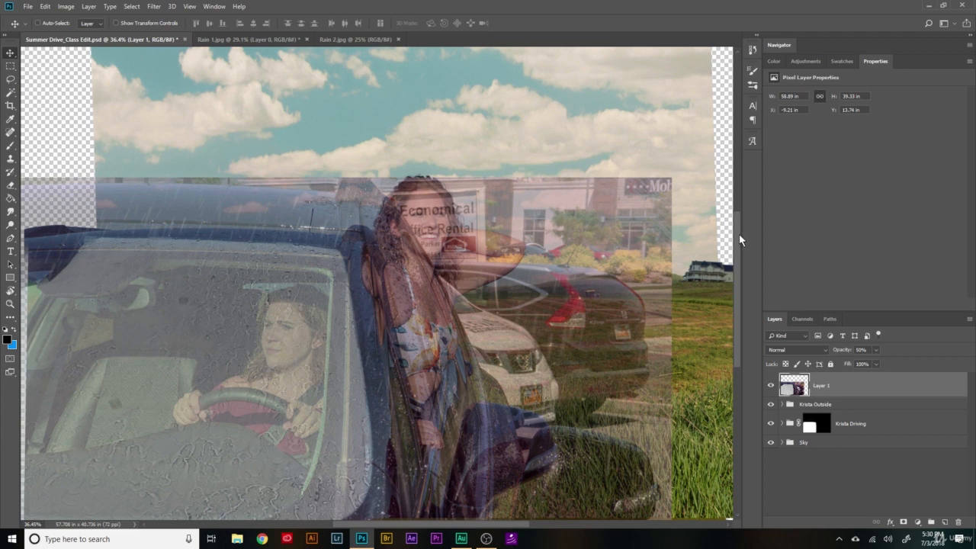
scroll(740, 234, "down", 3)
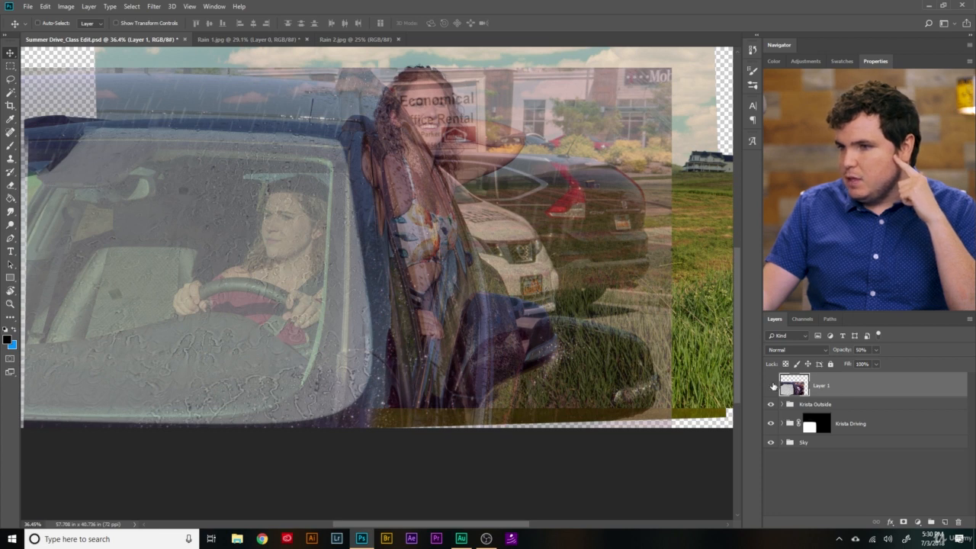
left_click(772, 384)
left_click(771, 384)
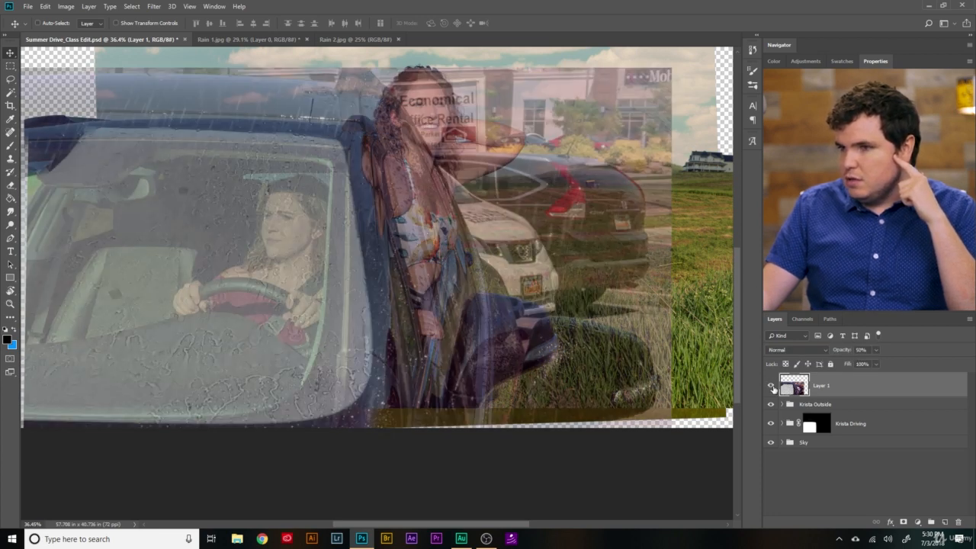
Skew the rain layer horizontally by about -16.8° and reposition it so its windshield edge follows the car's pillar
left_click(45, 7)
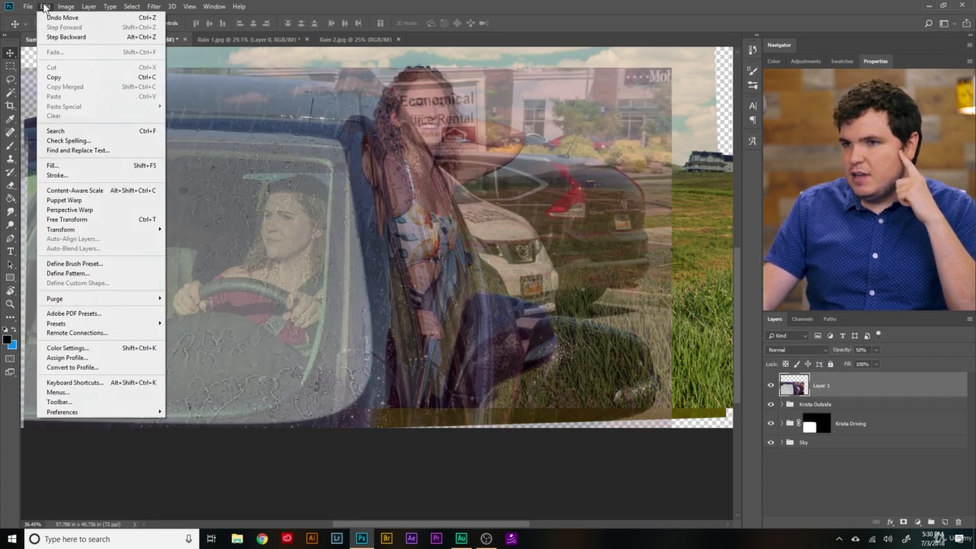
mouse_move(118, 230)
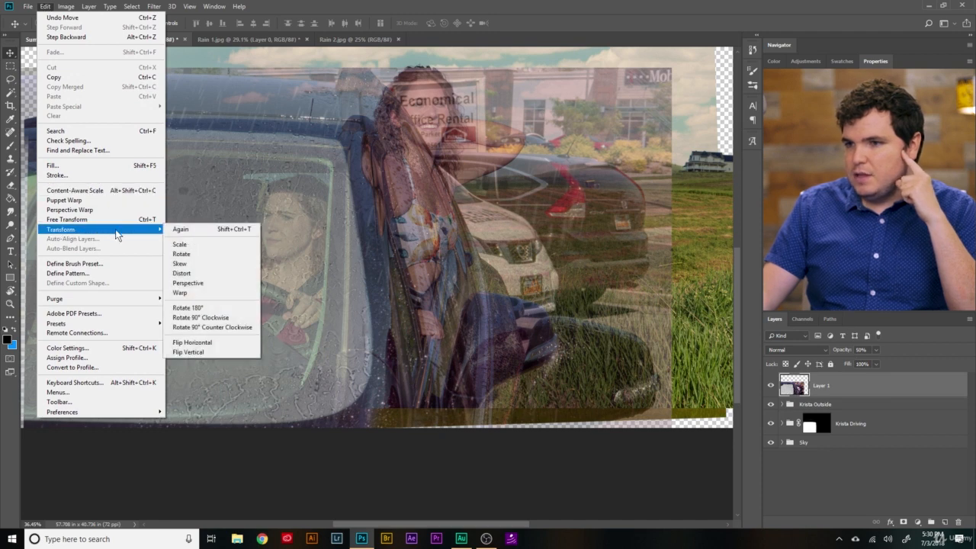
left_click(207, 263)
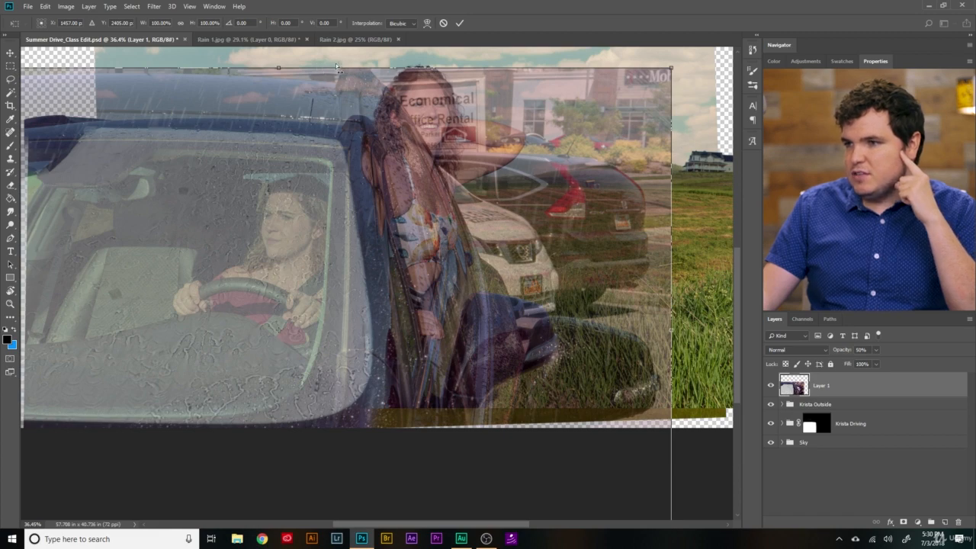
left_click_drag(335, 63, 494, 65)
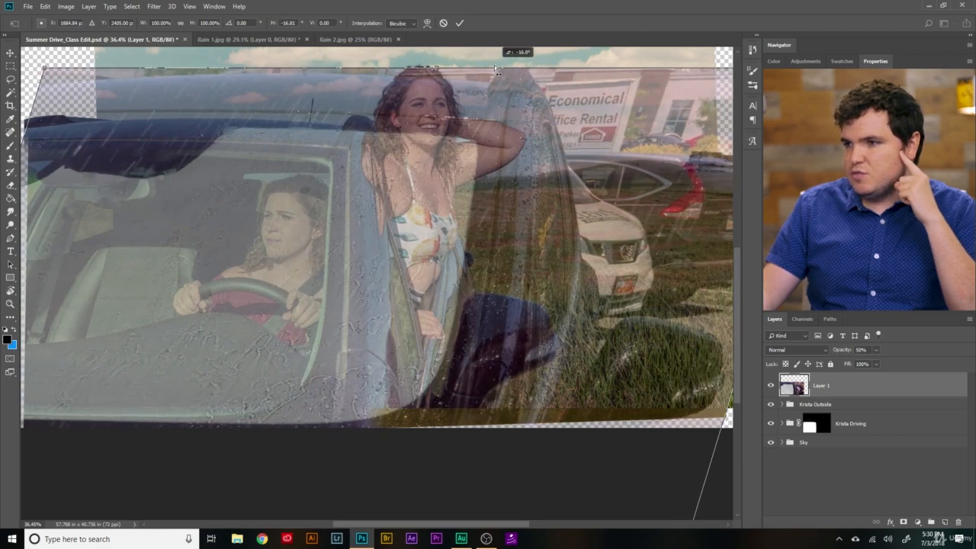
left_click_drag(502, 238, 397, 252)
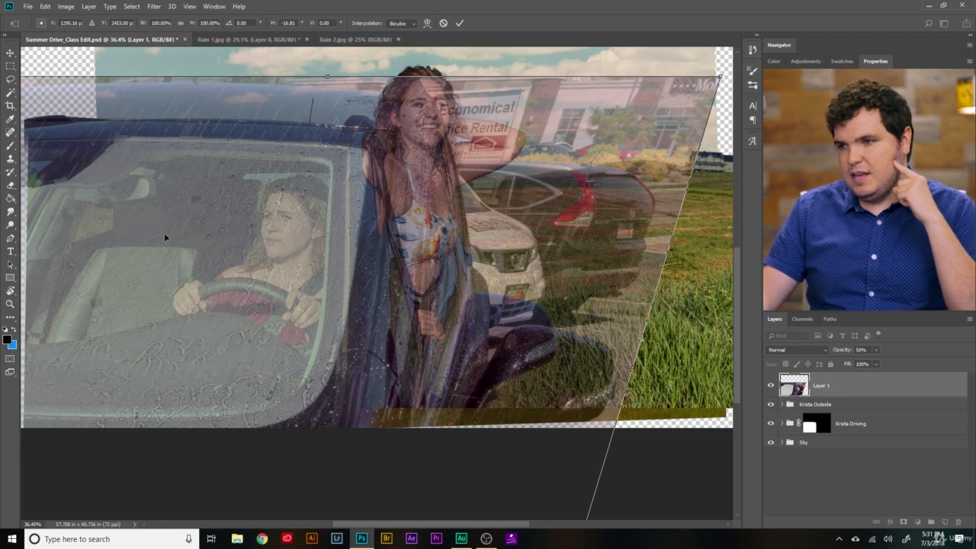
left_click(460, 23)
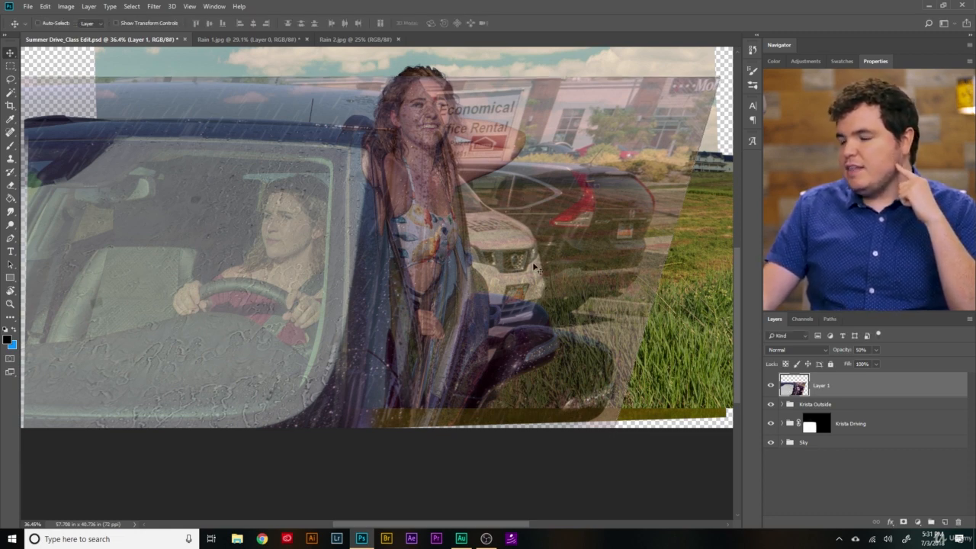
Restore the rain layer's opacity to 100% and set its blend mode to Soft Light
left_click_drag(844, 354, 875, 349)
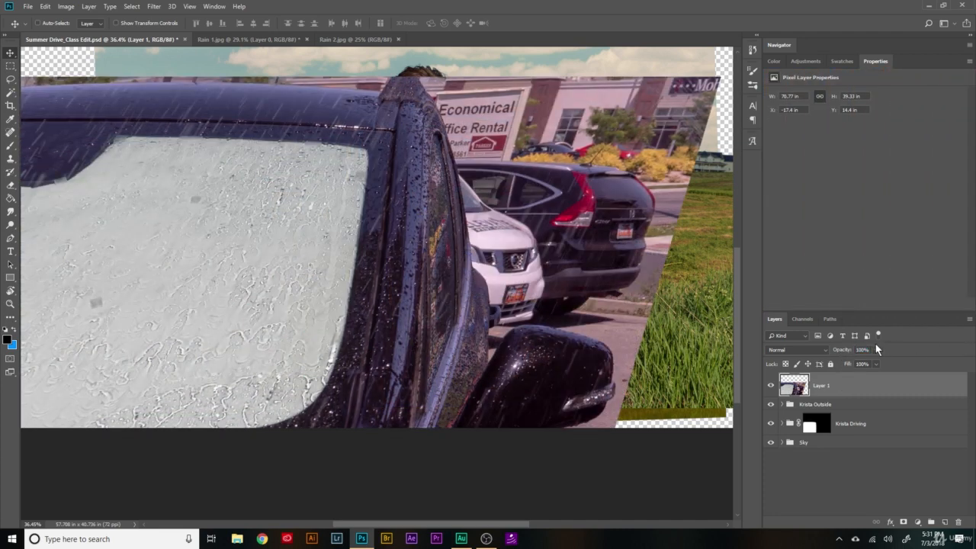
left_click(807, 353)
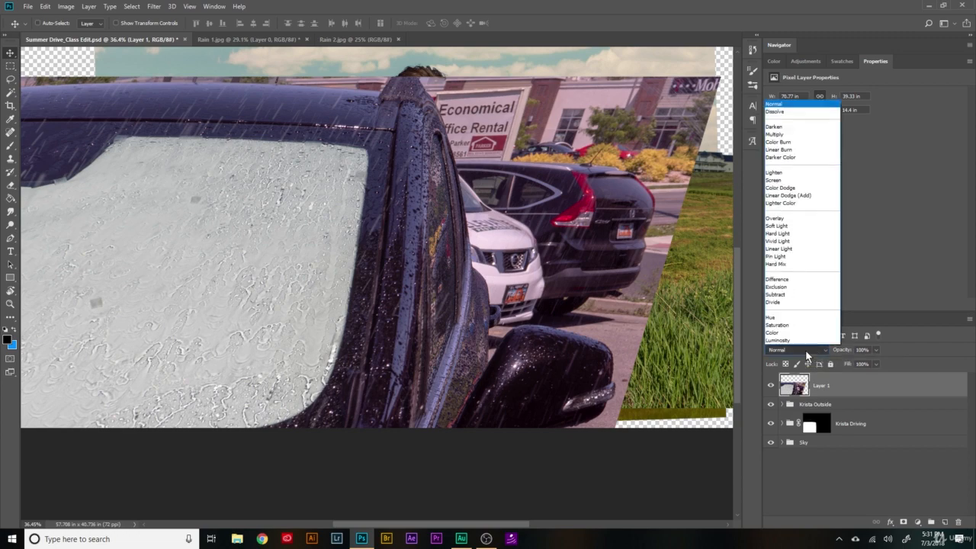
left_click(795, 227)
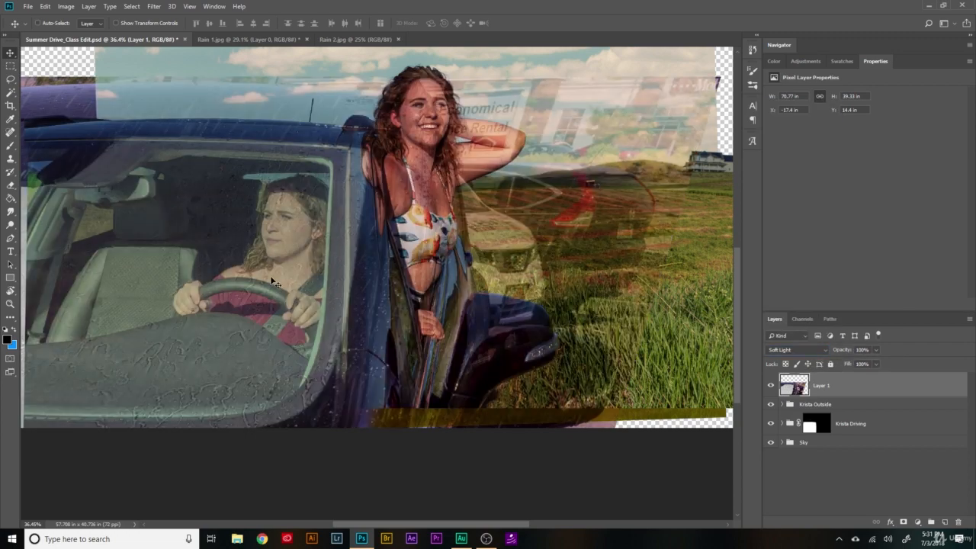
scroll(272, 281, "up", 5)
scroll(252, 370, "down", 6)
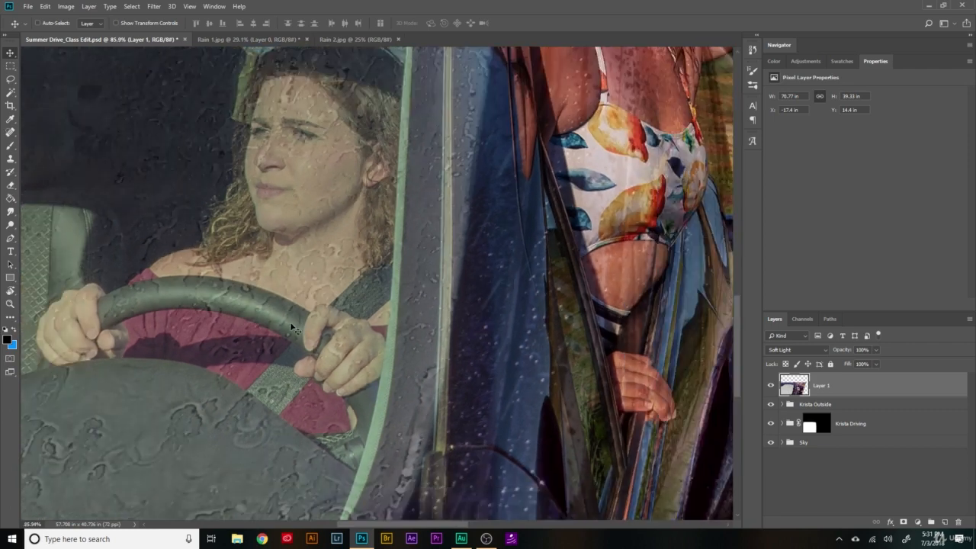
scroll(269, 290, "up", 4)
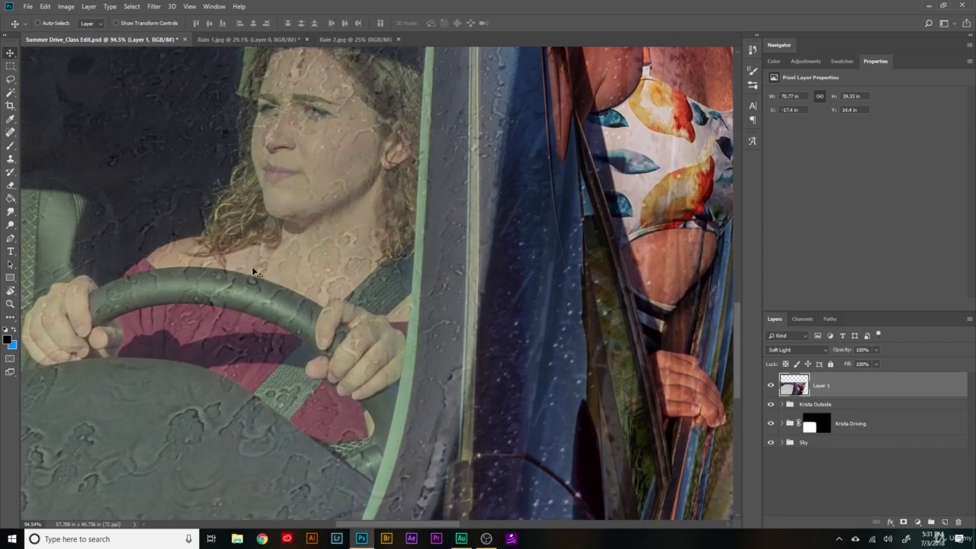
Add a Levels adjustment above the rain layer and darken its midtones to 0.68
left_click(803, 63)
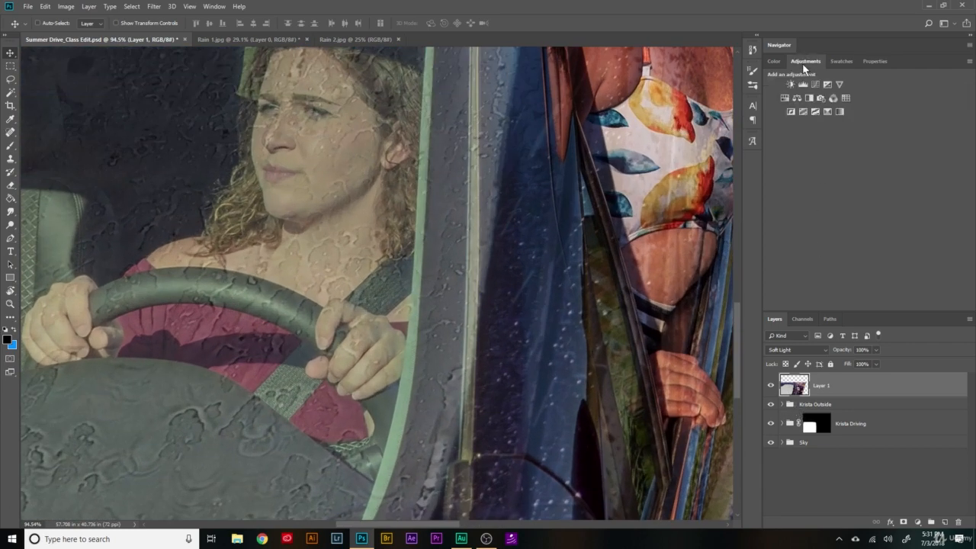
left_click(801, 85)
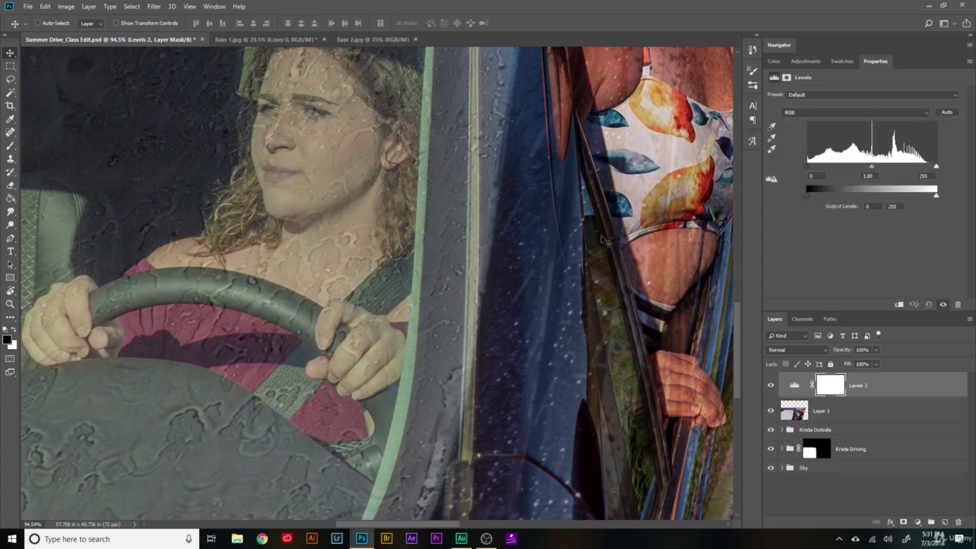
scroll(577, 313, "down", 2)
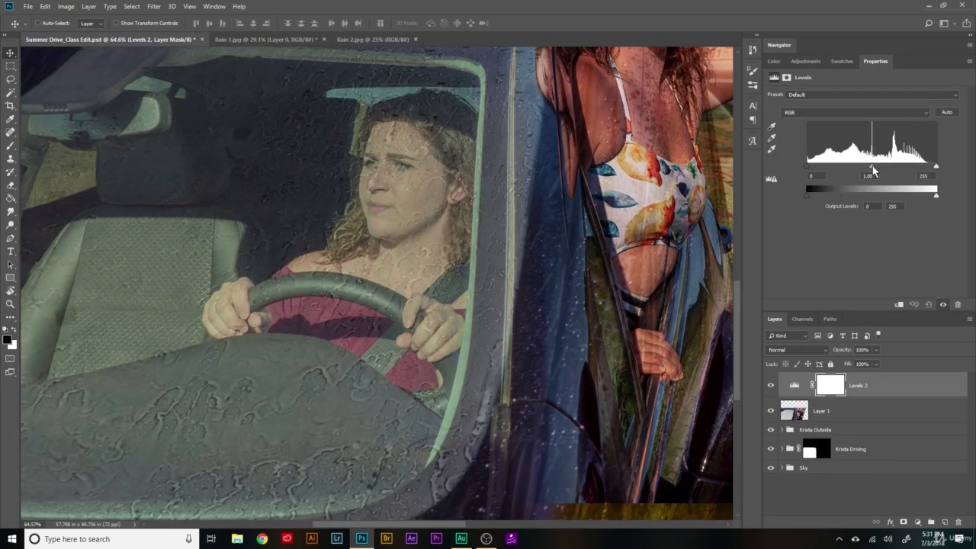
left_click_drag(872, 168, 887, 169)
scroll(442, 254, "up", 9)
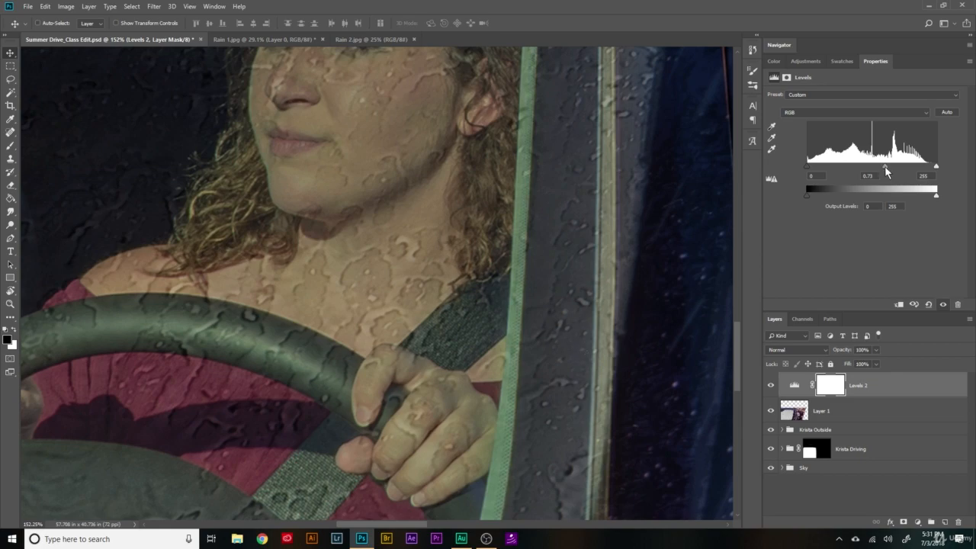
left_click_drag(885, 167, 877, 165)
Clip the Levels adjustment to the rain layer and compare the image with the rain hidden and shown
left_click(771, 411)
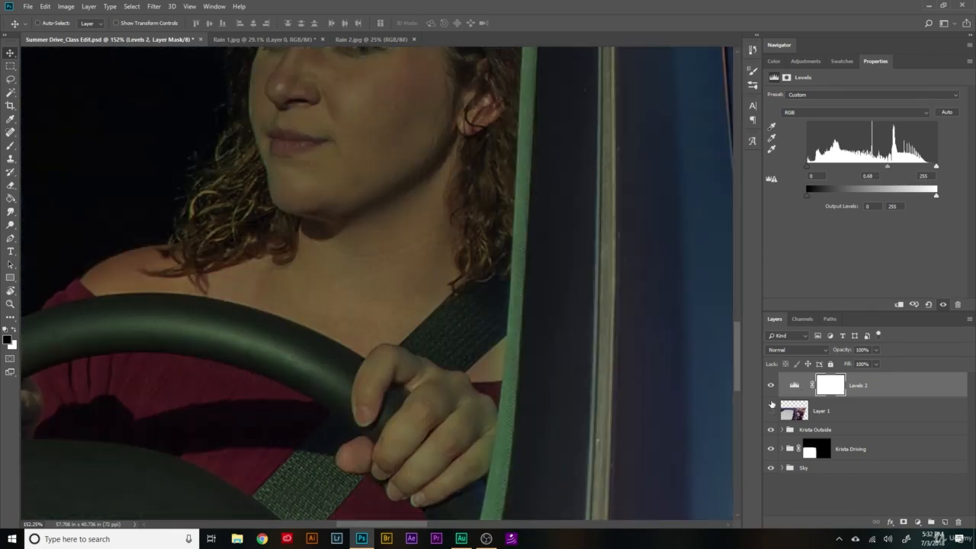
left_click(771, 392)
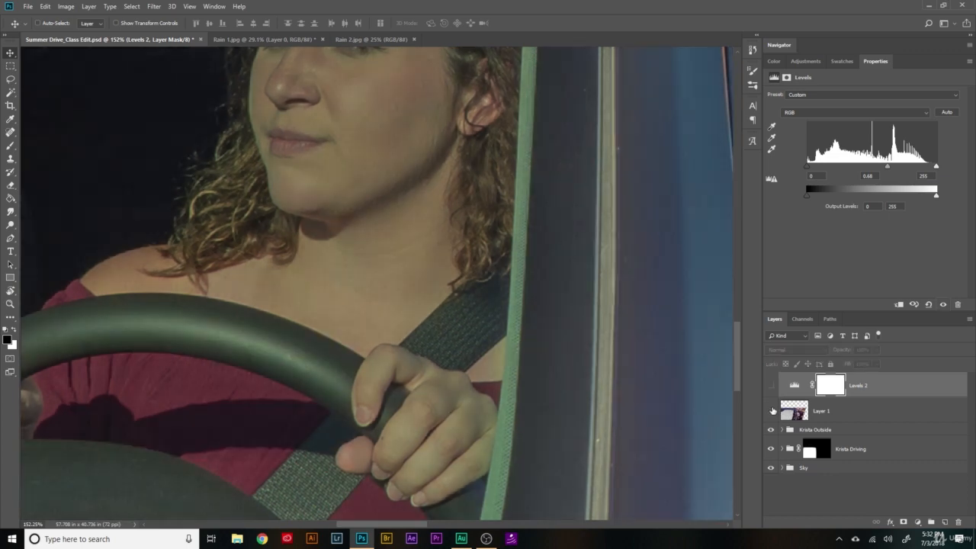
left_click(771, 411)
left_click(771, 386)
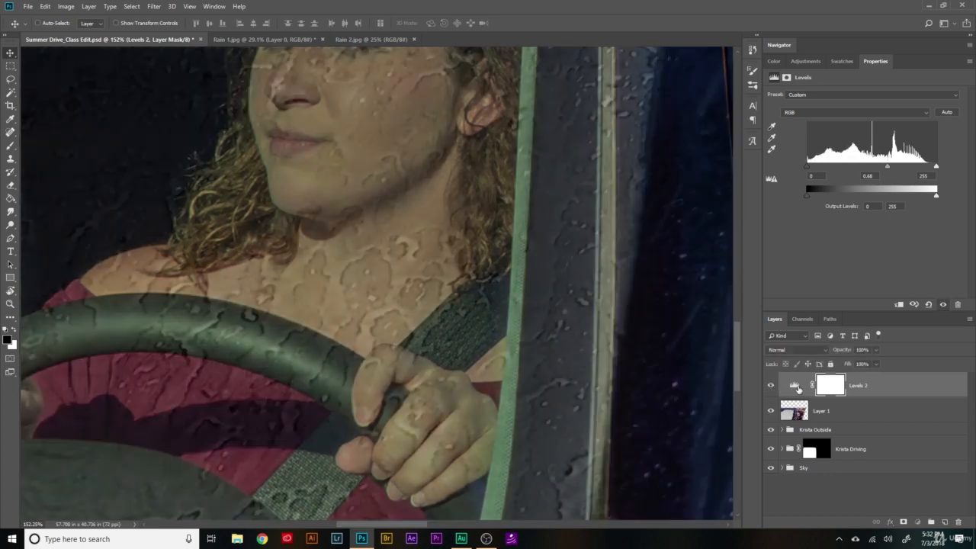
left_click(795, 385)
left_click(899, 304)
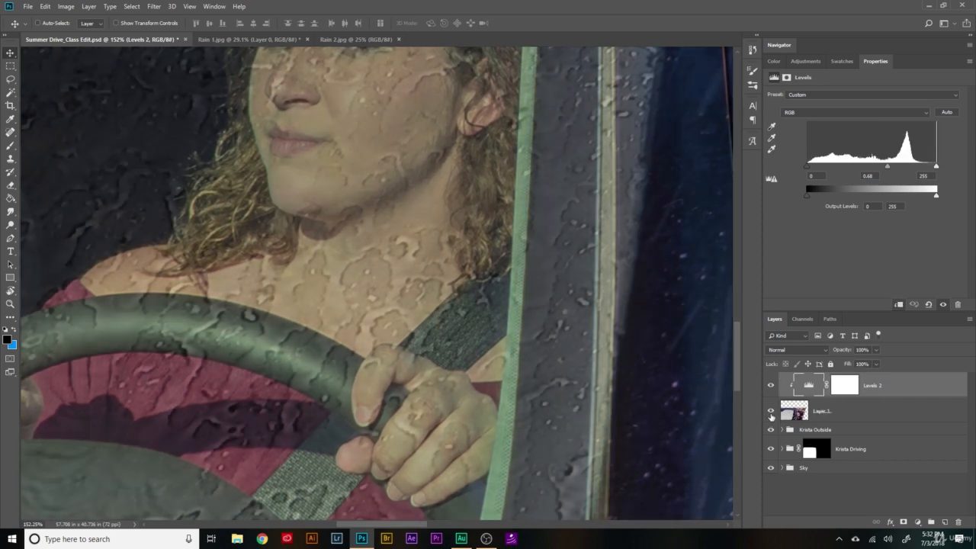
left_click(771, 414)
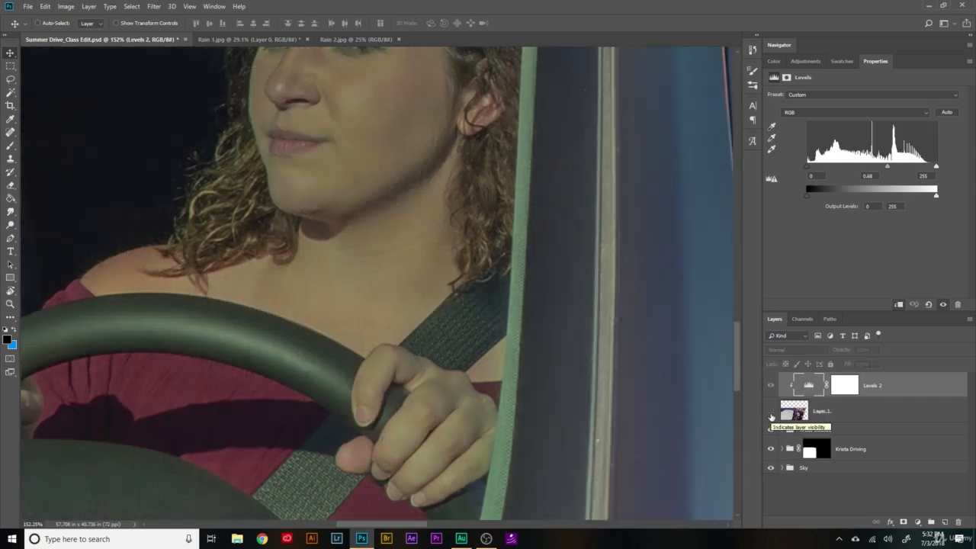
left_click(771, 413)
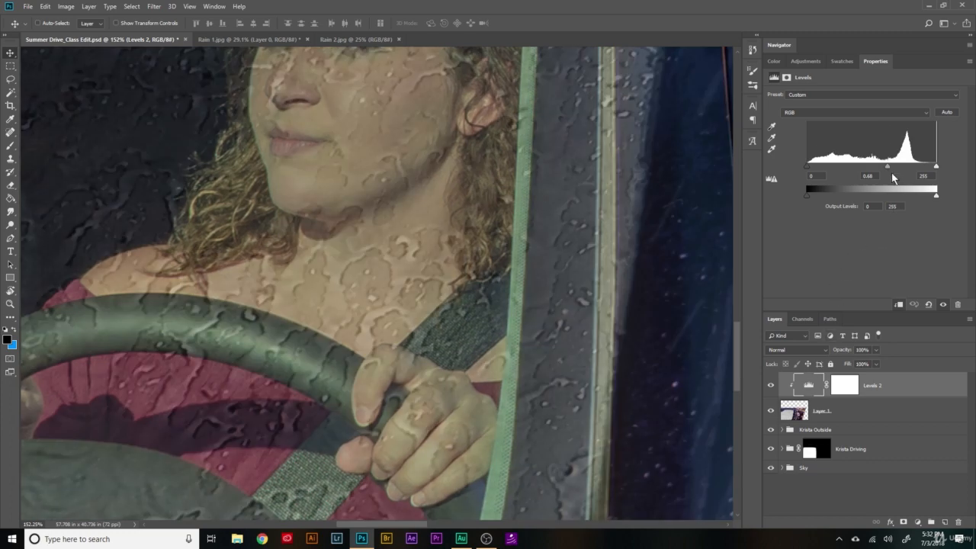
Set the clipped Levels midtones to 0.45 and toggle the rain layer's visibility to compare the result
left_click_drag(887, 170, 893, 171)
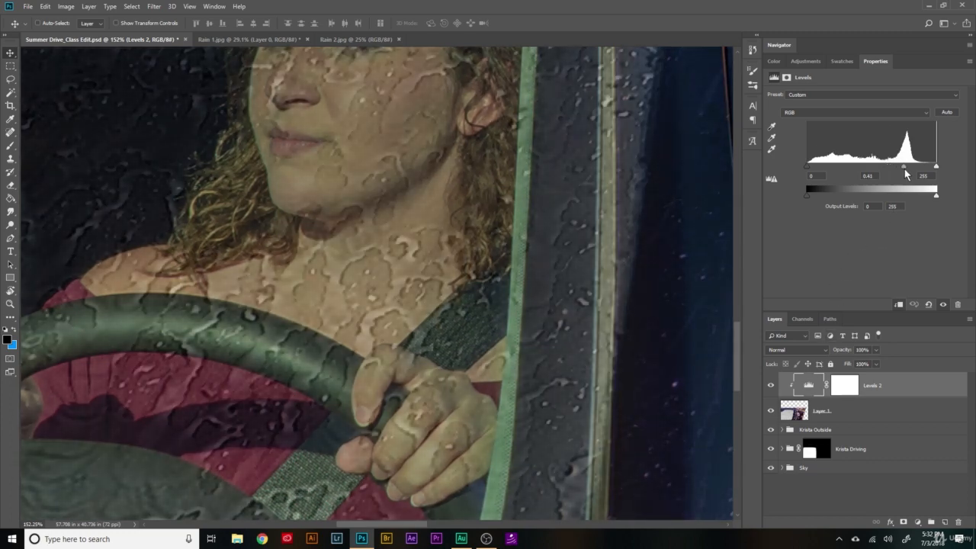
left_click_drag(904, 169, 902, 169)
left_click(772, 411)
left_click(771, 411)
left_click(771, 412)
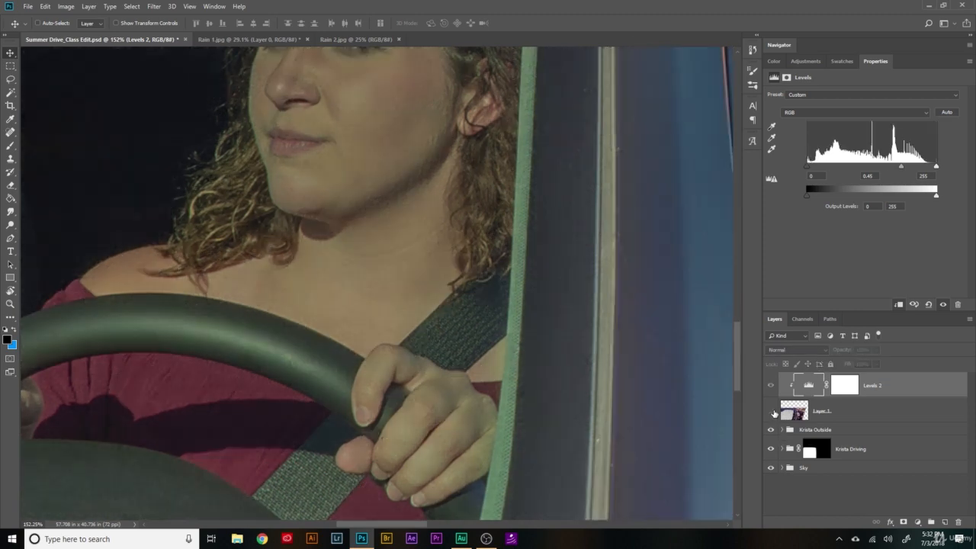
Show the rain layer again and examine the droplets over the driver and the windshield
left_click(771, 411)
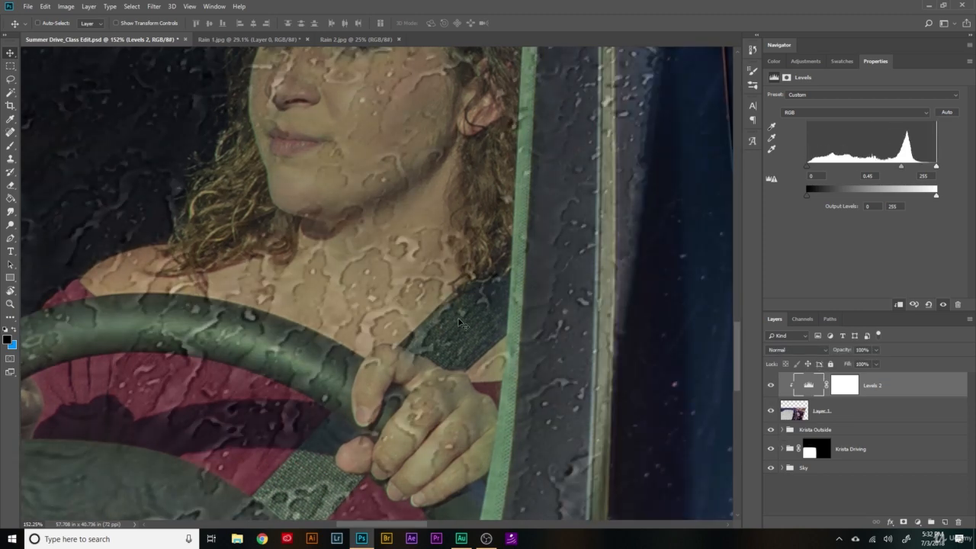
scroll(457, 313, "down", 4)
scroll(460, 332, "up", 3)
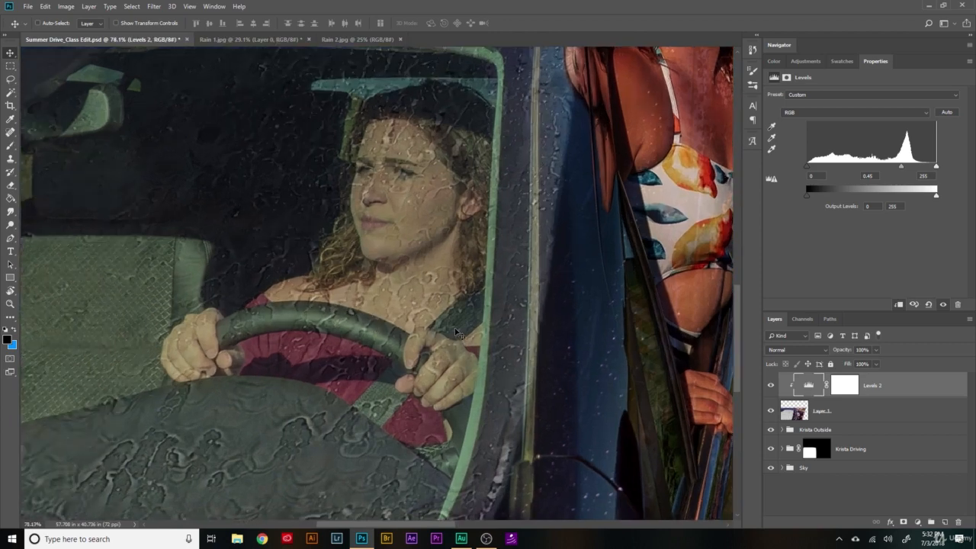
scroll(457, 333, "down", 3)
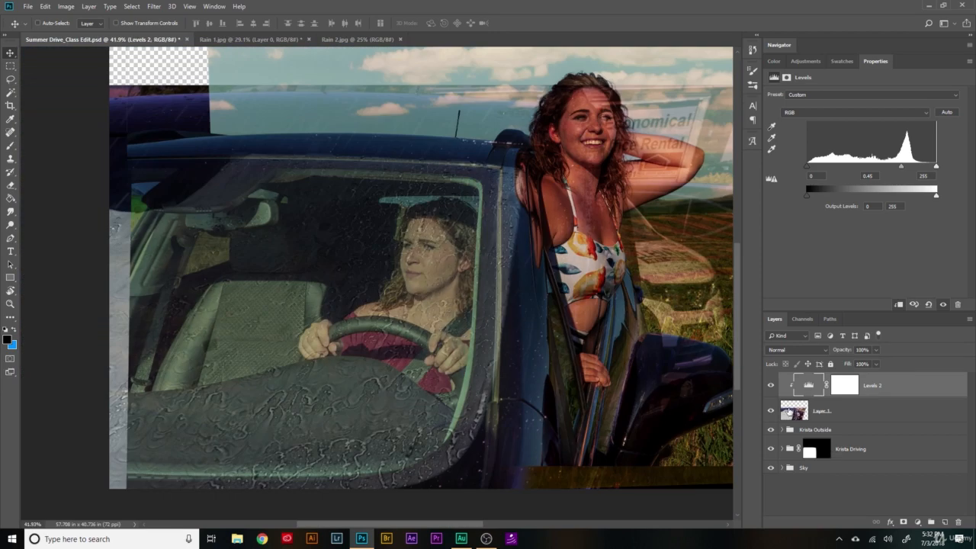
Reposition the rain layer over the car and stretch its height to 111.25% with Free Transform
left_click(790, 411)
scroll(374, 229, "up", 2)
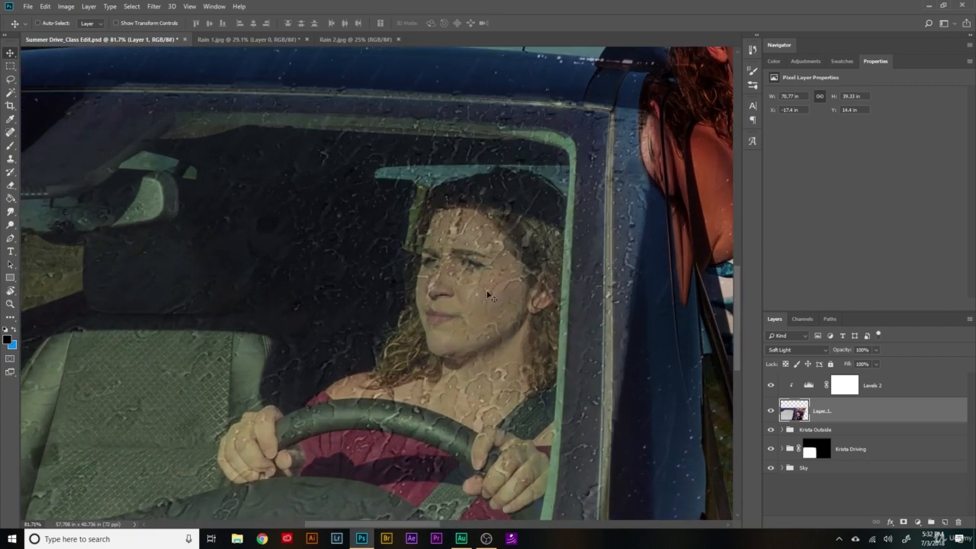
left_click_drag(512, 311, 532, 255)
key("ctrl+0")
scroll(233, 503, "down", 1)
key("ctrl+t")
mouse_move(286, 229)
left_mouse_down()
mouse_move(290, 214)
mouse_move(284, 236)
mouse_move(280, 219)
left_mouse_up()
scroll(302, 318, "up", 6)
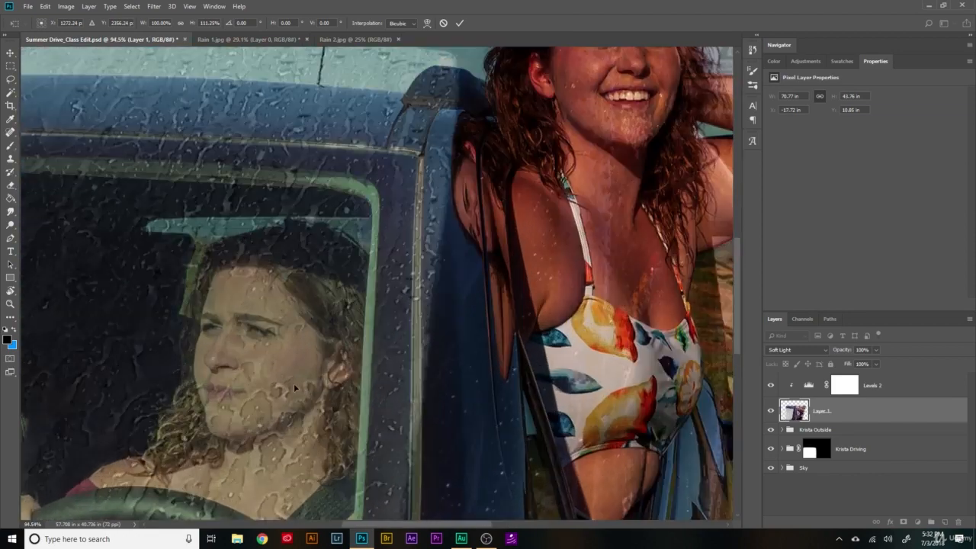
key("ctrl+0")
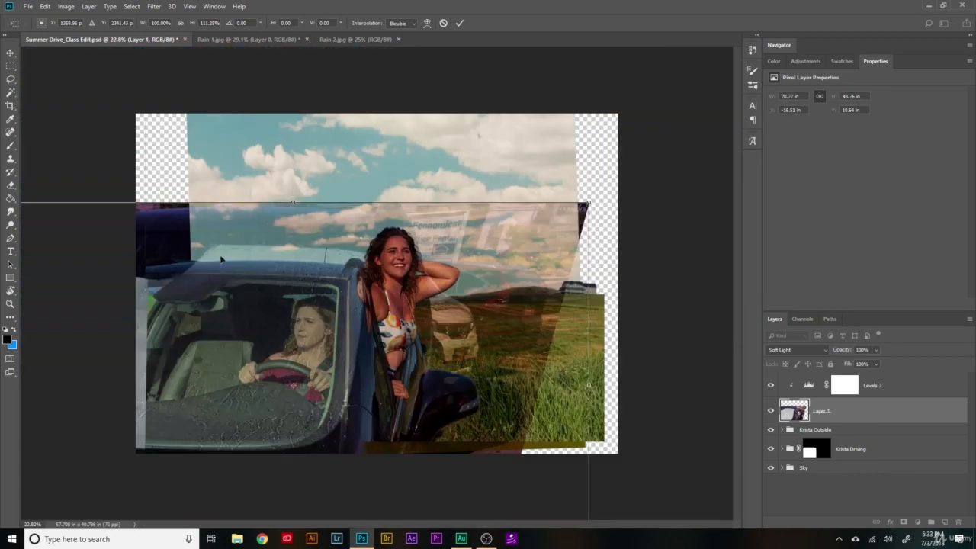
left_click(458, 23)
Compare the full image with the rain layer hidden and shown, leaving the rain layer visible and selected
left_click(793, 386)
left_click(770, 411)
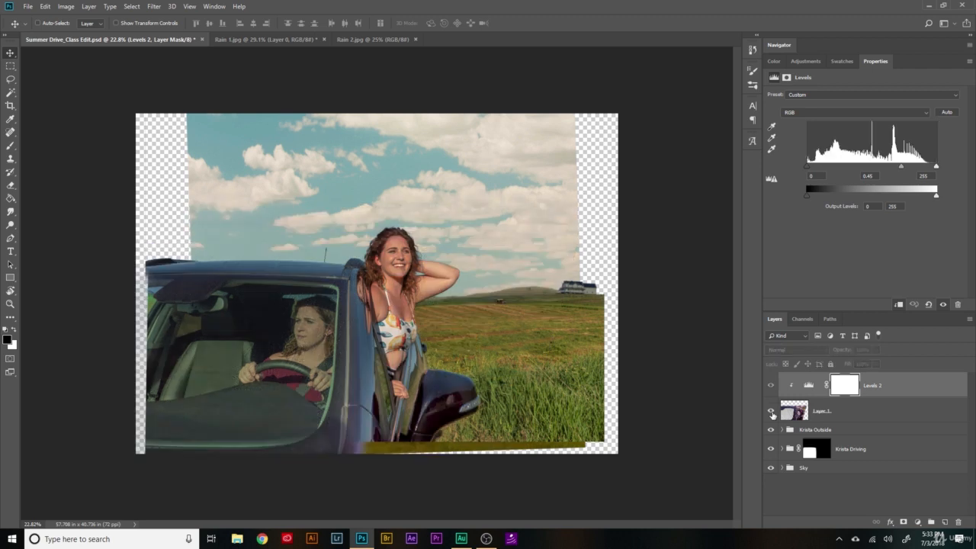
left_click(772, 413)
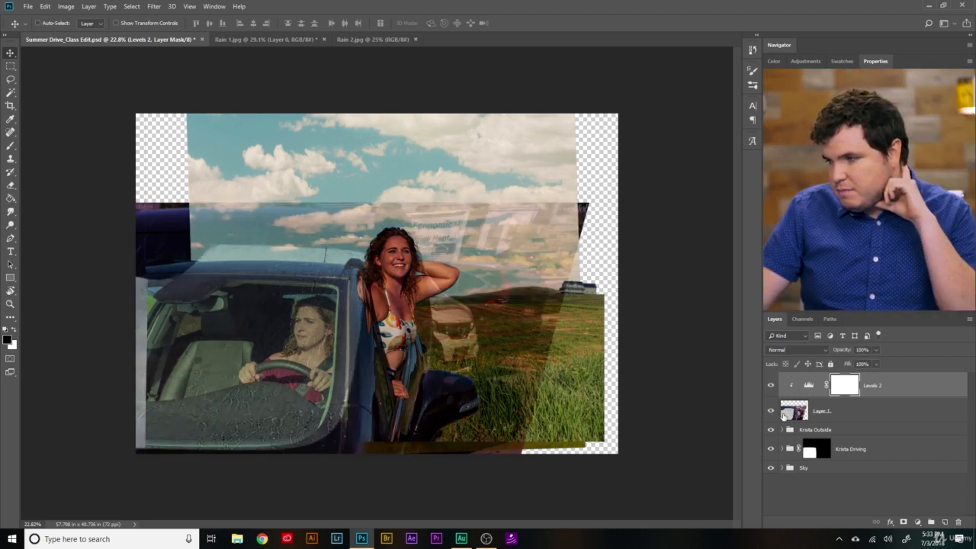
left_click(783, 415)
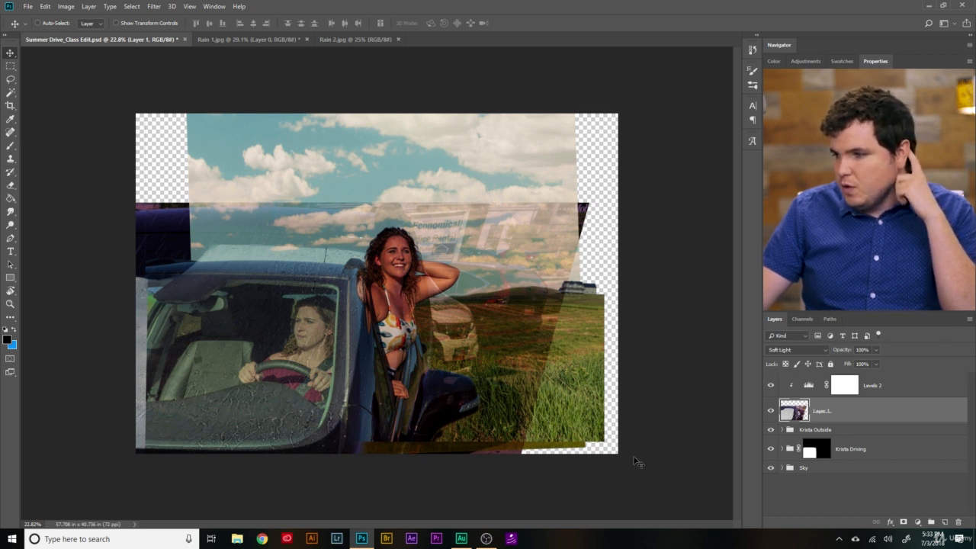
left_click(771, 412)
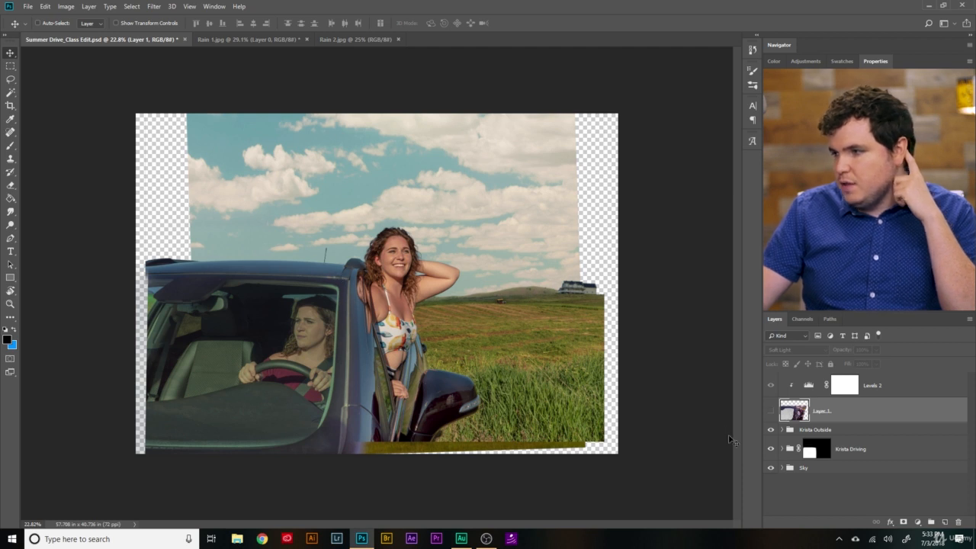
left_click(770, 413)
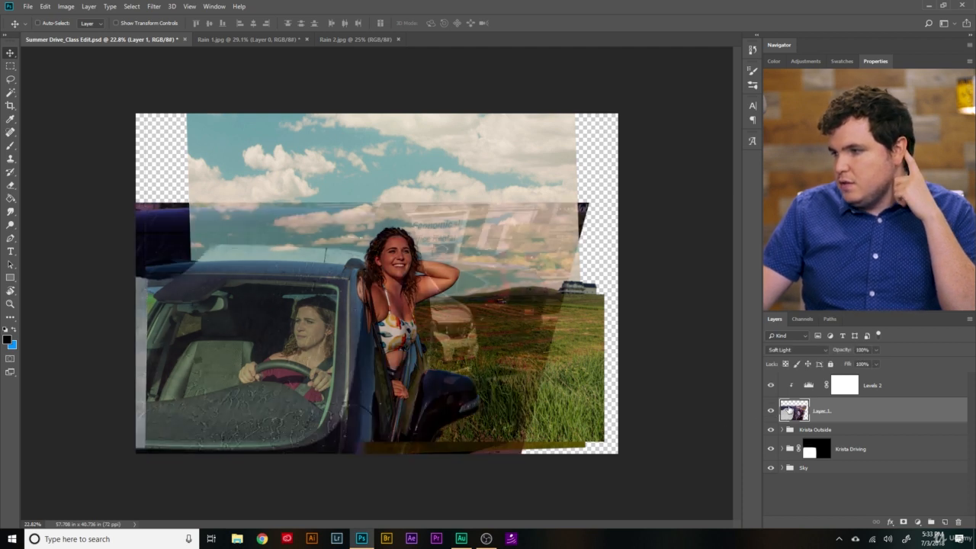
Add a layer mask to the rain layer and invert it to black
left_click(904, 523)
key("ctrl+i")
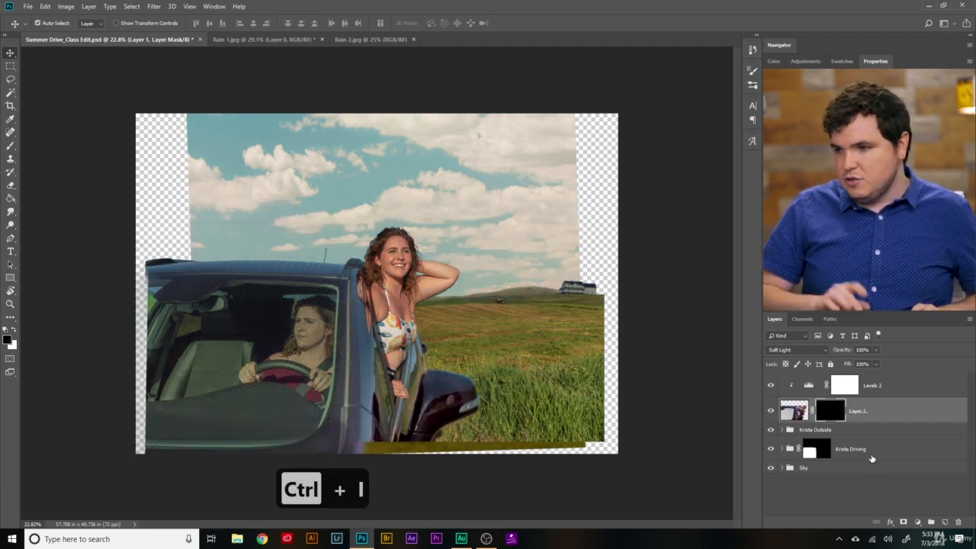
Paint white on the rain layer's mask with a 200 px brush to reveal the droplets across the windshield
scroll(251, 391, "up", 5)
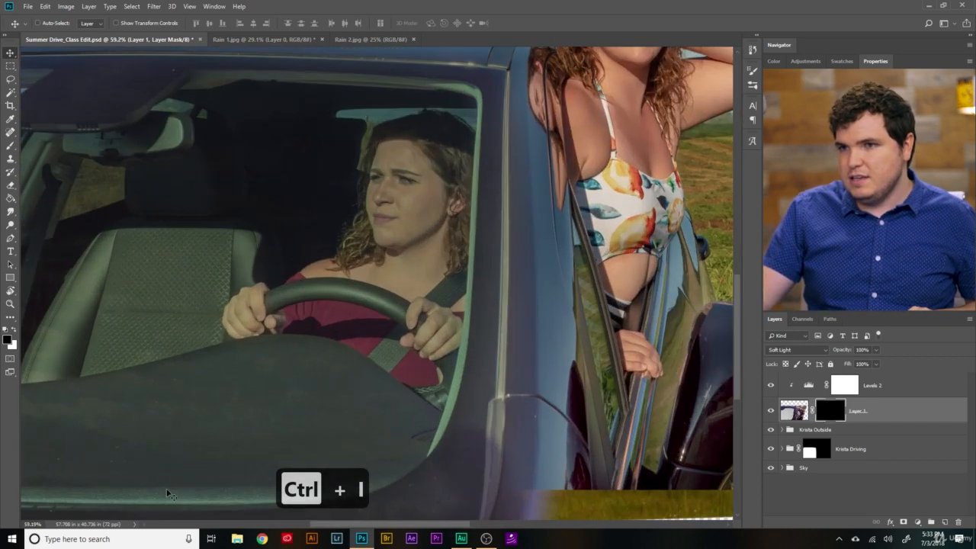
left_click(10, 145)
key("x")
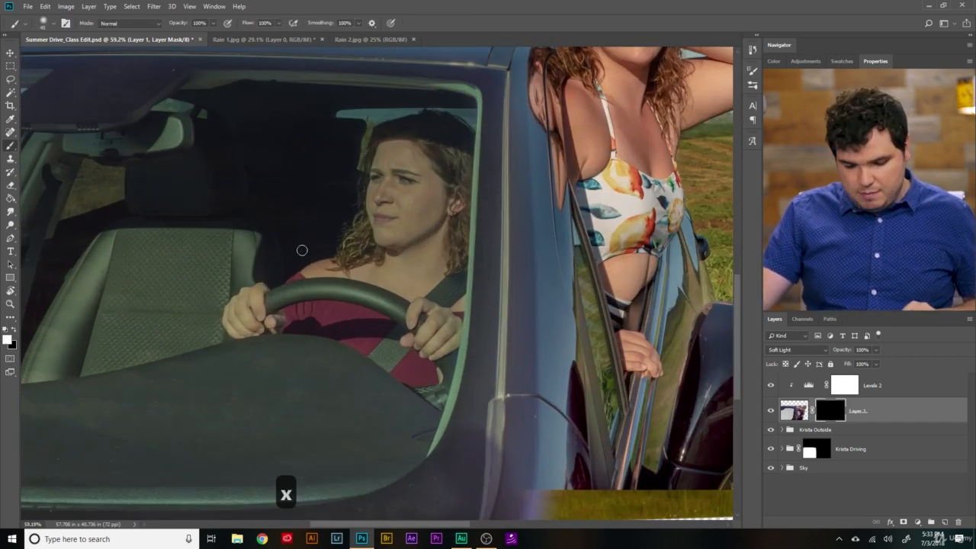
key("bracketright")
key("bracketright")
key("bracketright")
key("bracketright")
key("bracketright")
key("bracketright")
key("bracketright")
key("bracketright")
key("bracketright")
mouse_move(464, 103)
left_mouse_down()
mouse_move(437, 255)
mouse_move(468, 111)
mouse_move(461, 420)
mouse_move(431, 508)
mouse_move(31, 509)
left_mouse_up()
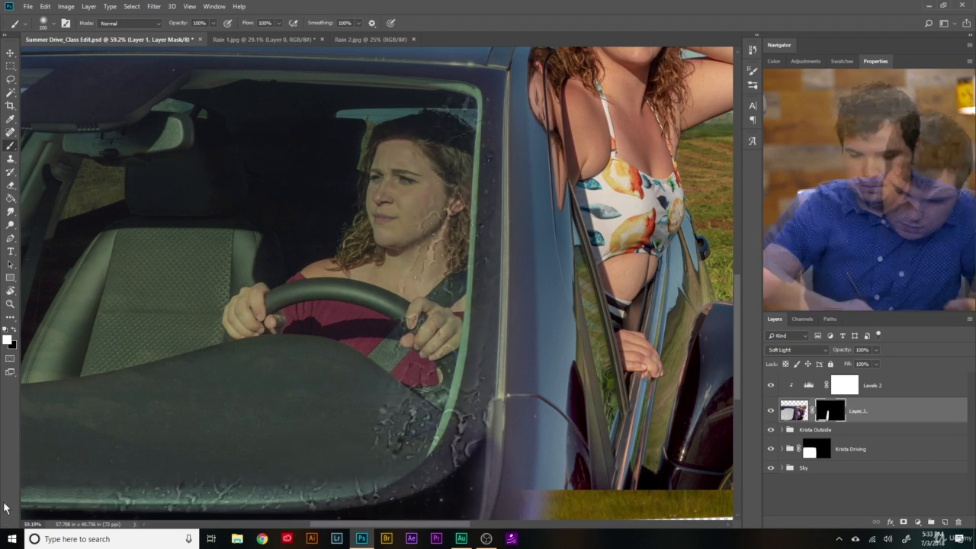
scroll(431, 423, "down", 2)
mouse_move(188, 174)
left_mouse_down()
mouse_move(505, 209)
mouse_move(457, 327)
mouse_move(426, 317)
mouse_move(396, 412)
mouse_move(350, 438)
mouse_move(317, 435)
mouse_move(286, 169)
mouse_move(236, 168)
mouse_move(174, 418)
mouse_move(198, 465)
left_mouse_up()
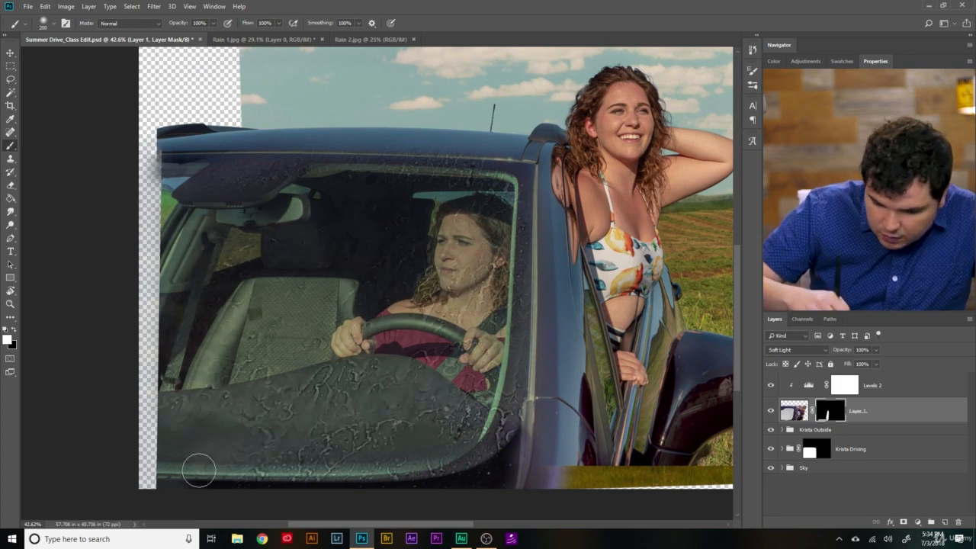
scroll(534, 458, "up", 3)
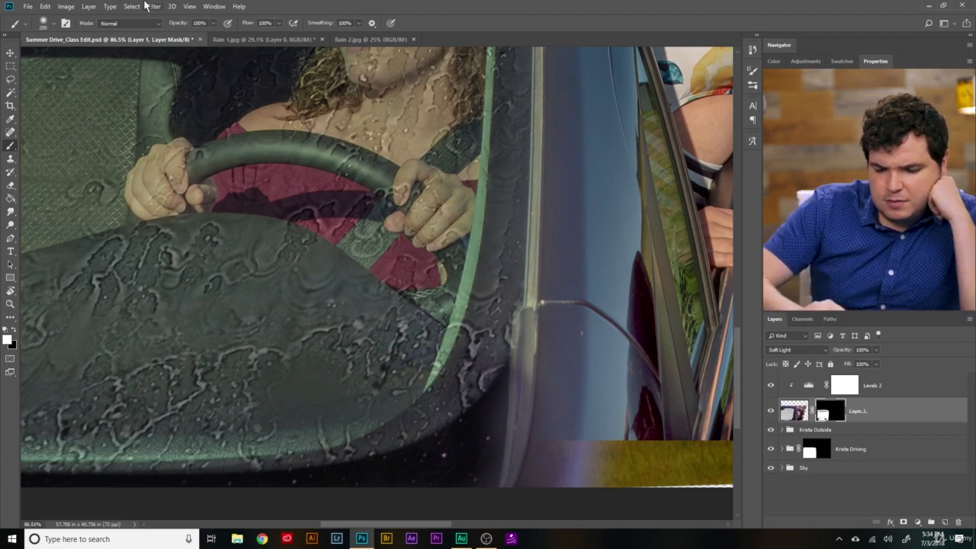
scroll(151, 389, "down", 6)
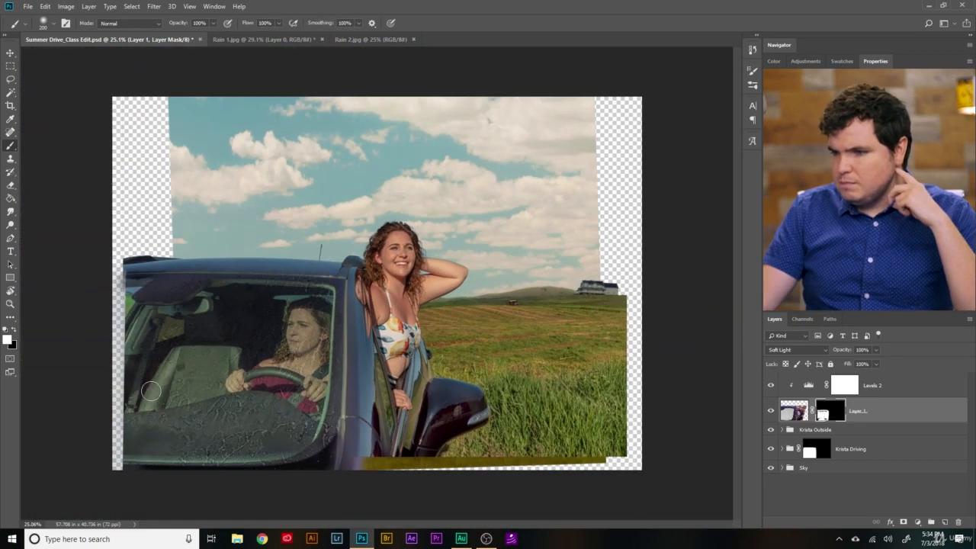
Scale the rain layer to 107.19% width and 104.71% height and reposition it so the rain covers the windshield
scroll(151, 390, "down", 1)
key("ctrl+t")
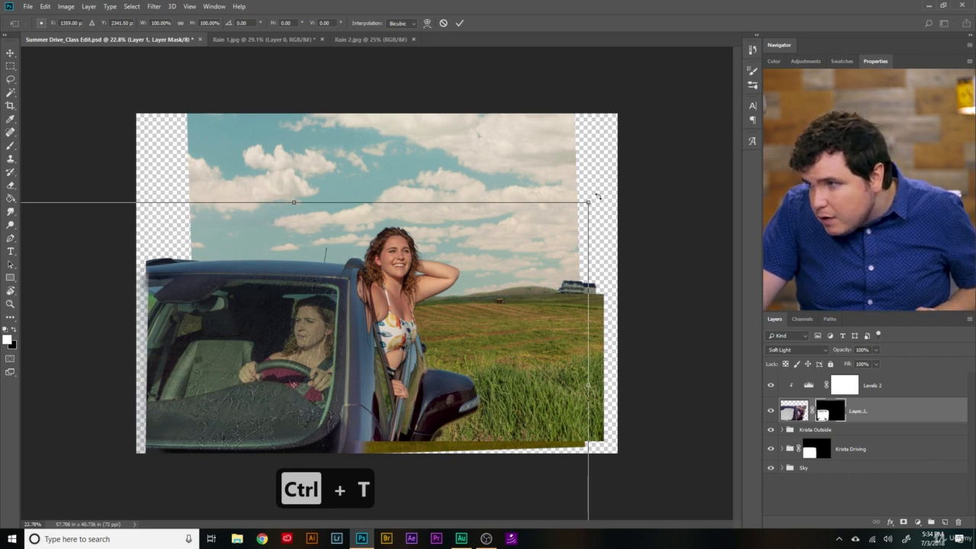
left_click_drag(589, 202, 610, 191)
left_click_drag(564, 240, 554, 268)
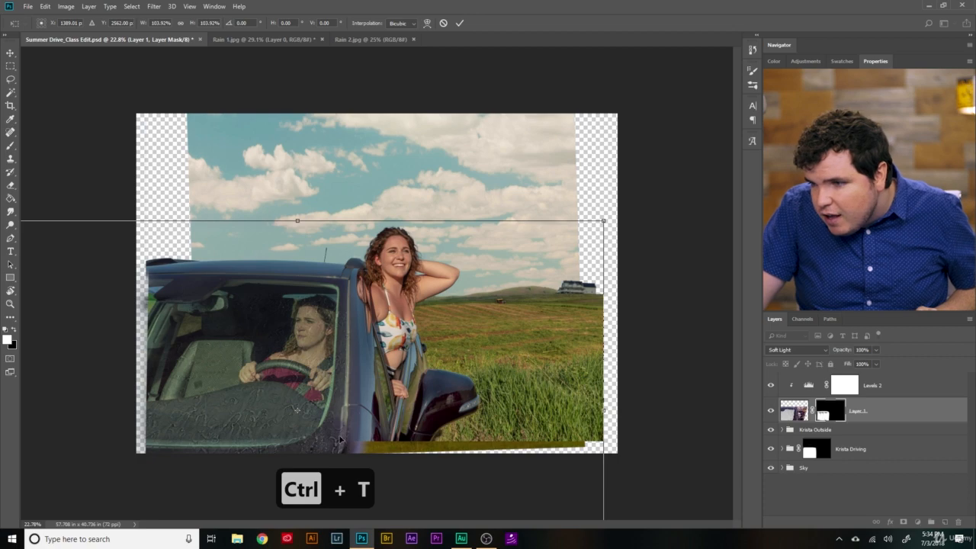
left_click_drag(295, 221, 298, 200)
scroll(323, 342, "up", 7)
left_click_drag(319, 401, 291, 367)
scroll(292, 371, "down", 8)
scroll(374, 285, "down", 3)
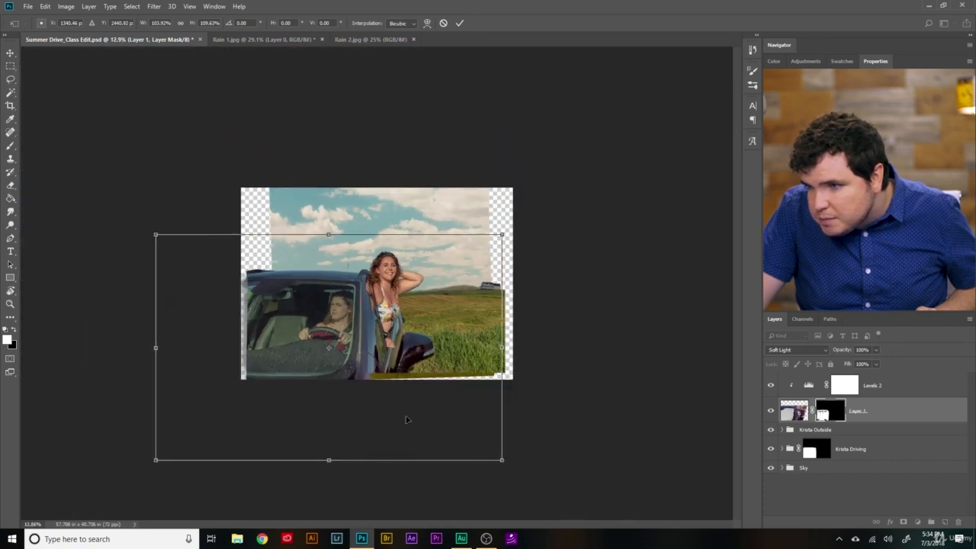
left_click_drag(501, 347, 512, 347)
scroll(374, 284, "up", 7)
left_click_drag(301, 166, 302, 191)
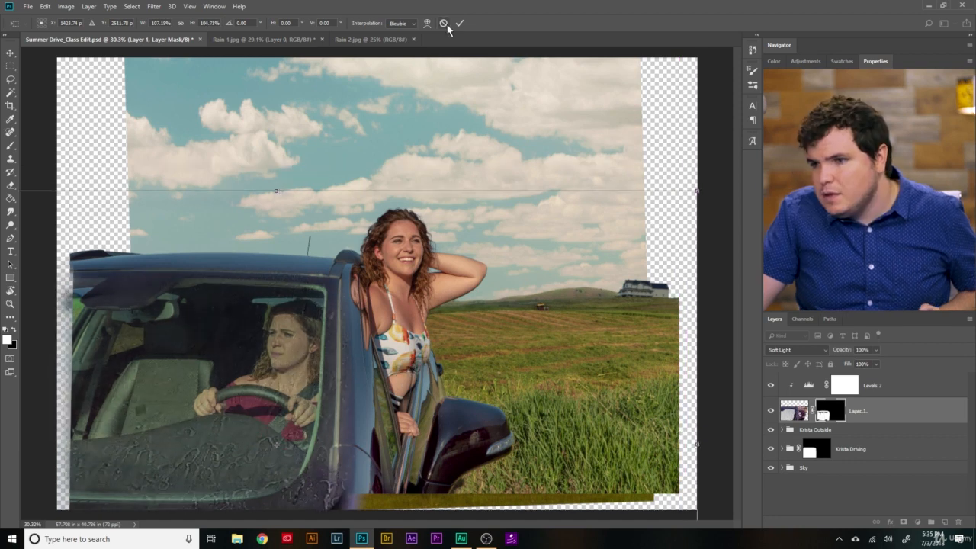
left_click(459, 24)
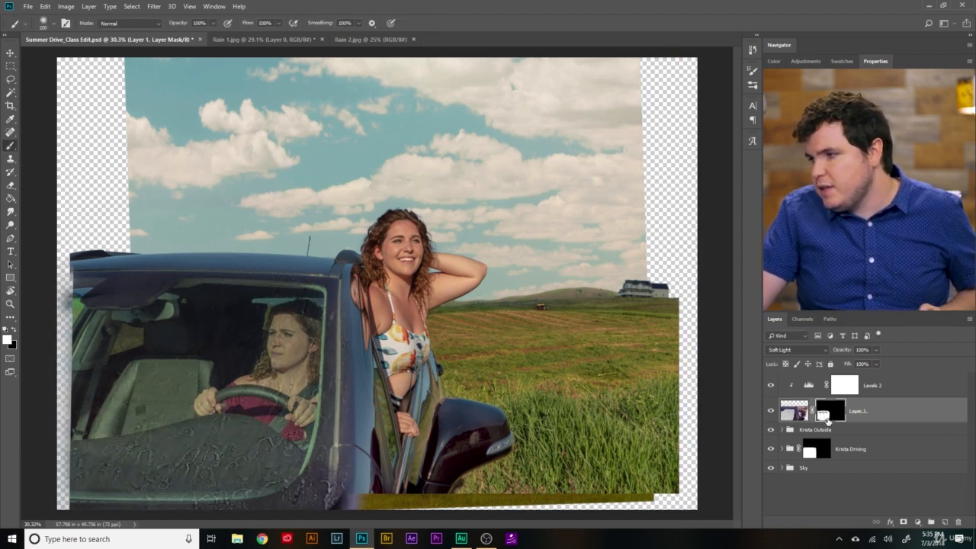
Replace the rain layer's painted mask with a new layer mask inverted to black
right_click(827, 419)
left_click(848, 432)
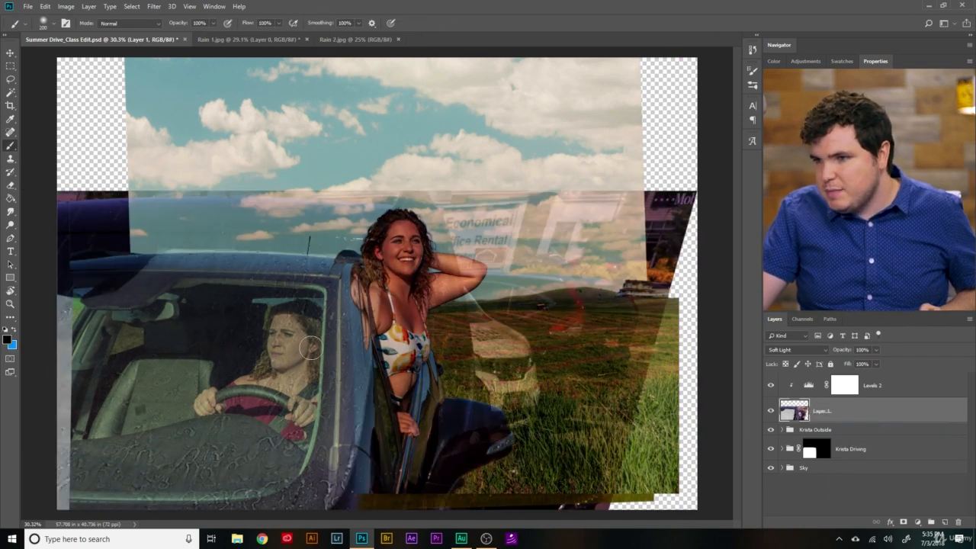
key("ctrl+minus")
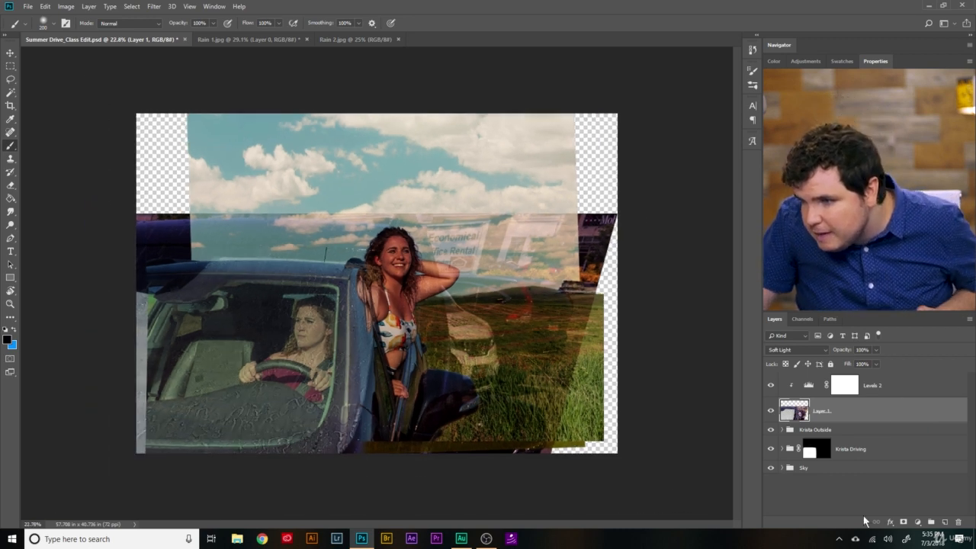
left_click(903, 524)
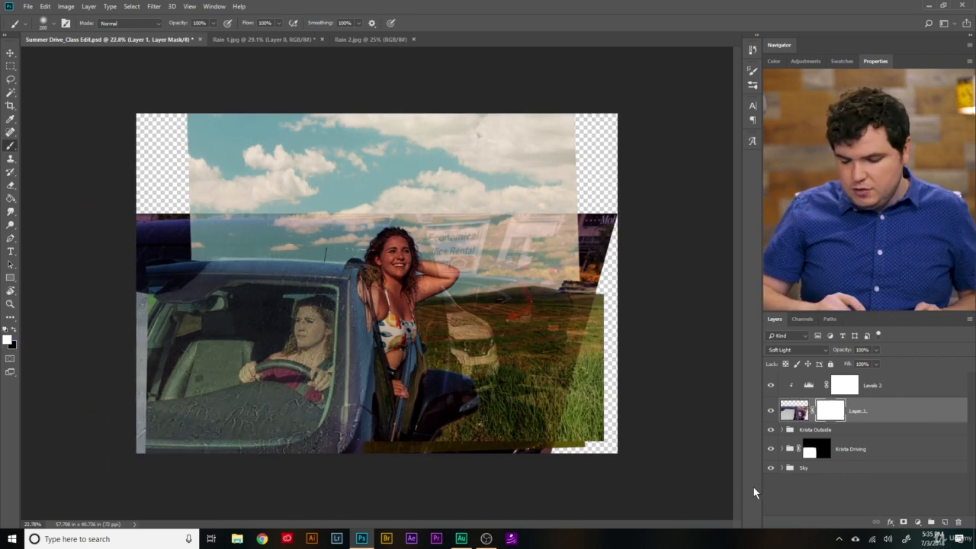
key("ctrl+i")
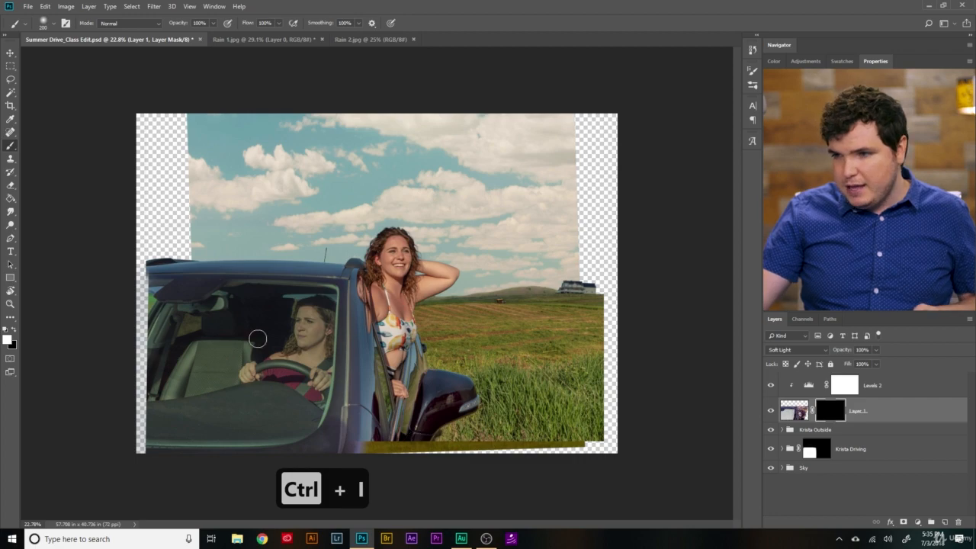
Paint white on the new mask with a 200 px brush to reveal rain over the windshield, its frame and the dashboard area
scroll(302, 347, "up", 5)
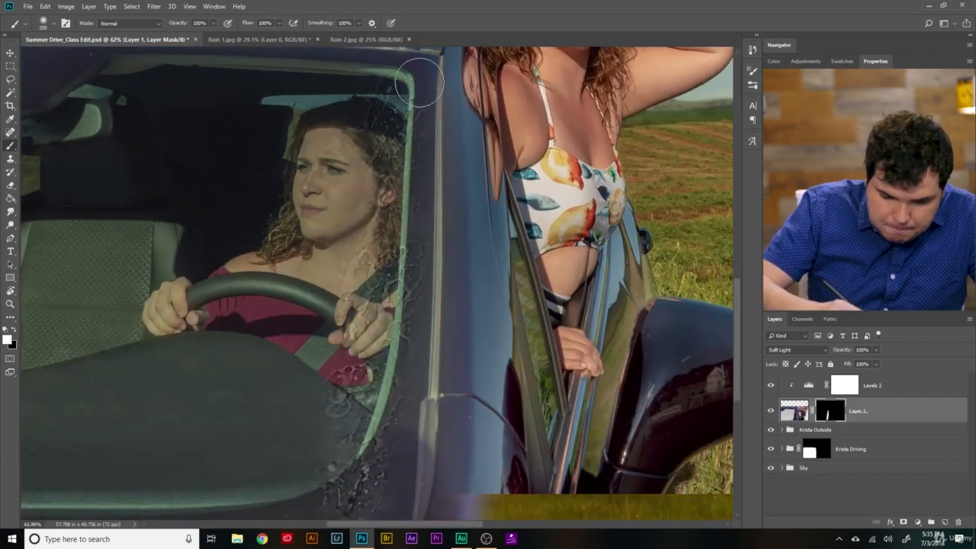
mouse_move(419, 68)
left_mouse_down()
mouse_move(405, 296)
mouse_move(391, 321)
mouse_move(274, 362)
mouse_move(91, 337)
mouse_move(110, 392)
mouse_move(39, 447)
left_mouse_up()
scroll(39, 447, "down", 3)
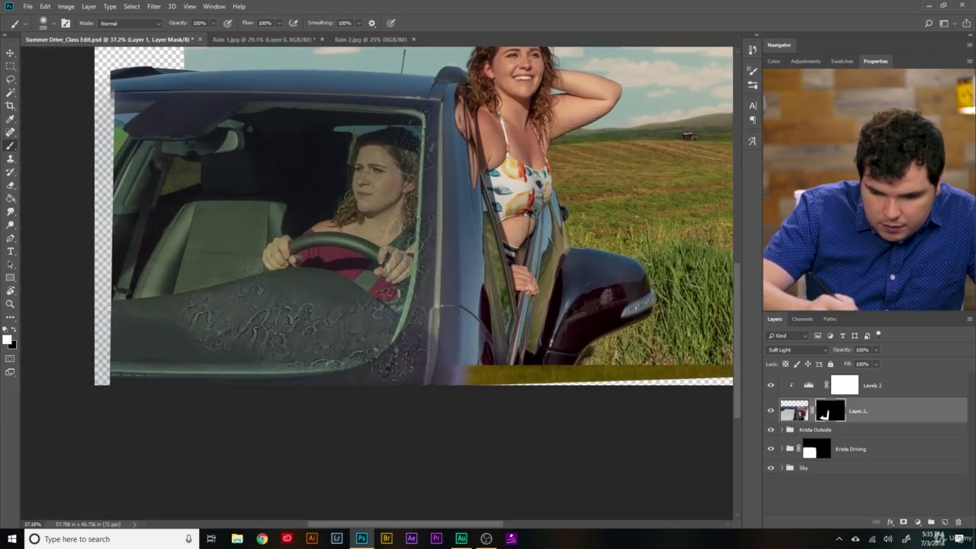
left_click_drag(140, 355, 253, 367)
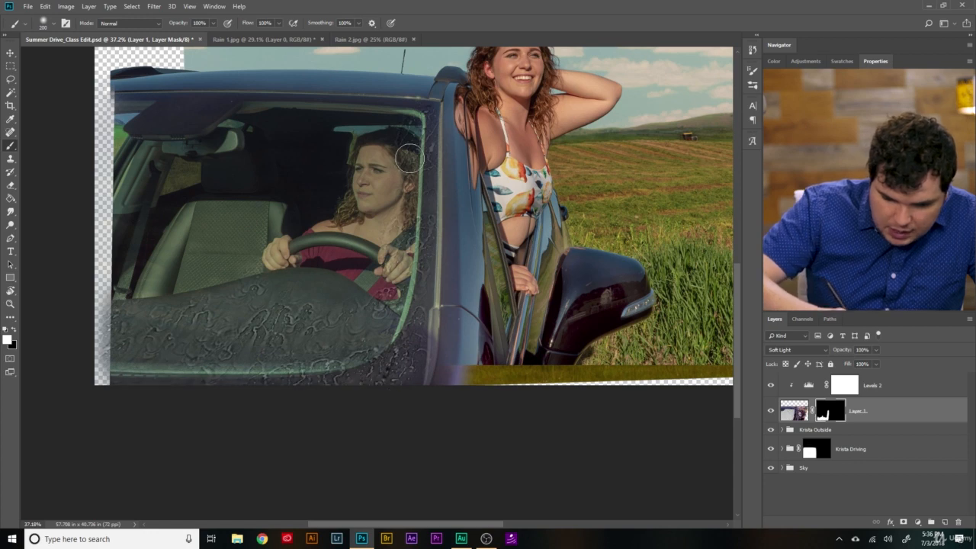
mouse_move(192, 104)
left_mouse_down()
mouse_move(373, 178)
mouse_move(332, 134)
mouse_move(270, 314)
mouse_move(257, 92)
mouse_move(264, 131)
left_mouse_up()
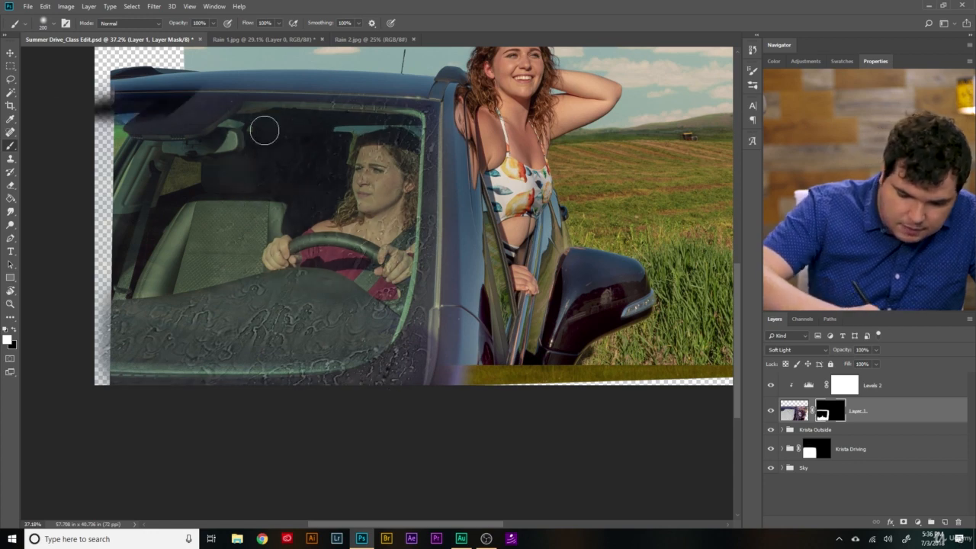
mouse_move(195, 200)
left_mouse_down()
mouse_move(114, 229)
mouse_move(164, 294)
left_mouse_up()
scroll(164, 293, "up", 3)
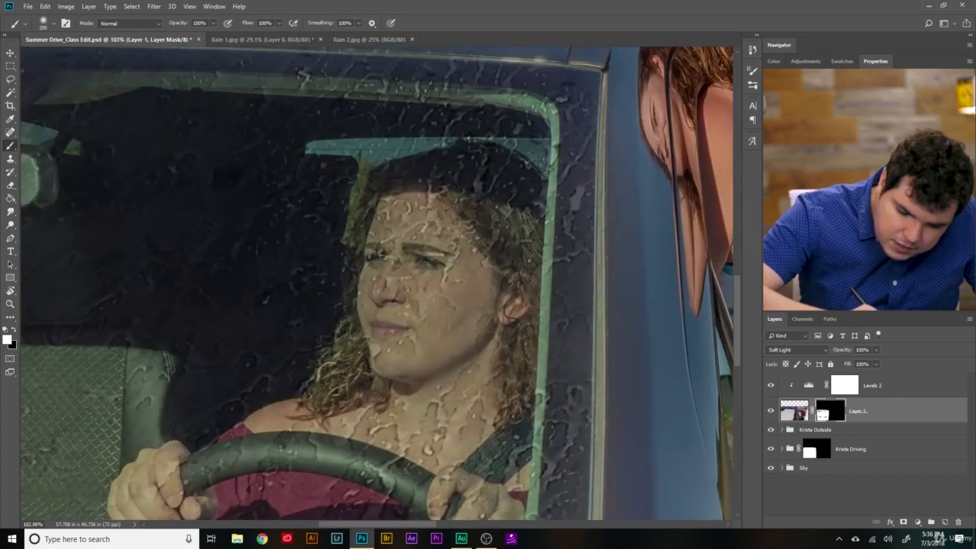
scroll(268, 252, "down", 3)
scroll(268, 253, "up", 2)
key("bracketright")
key("bracketright")
key("bracketright")
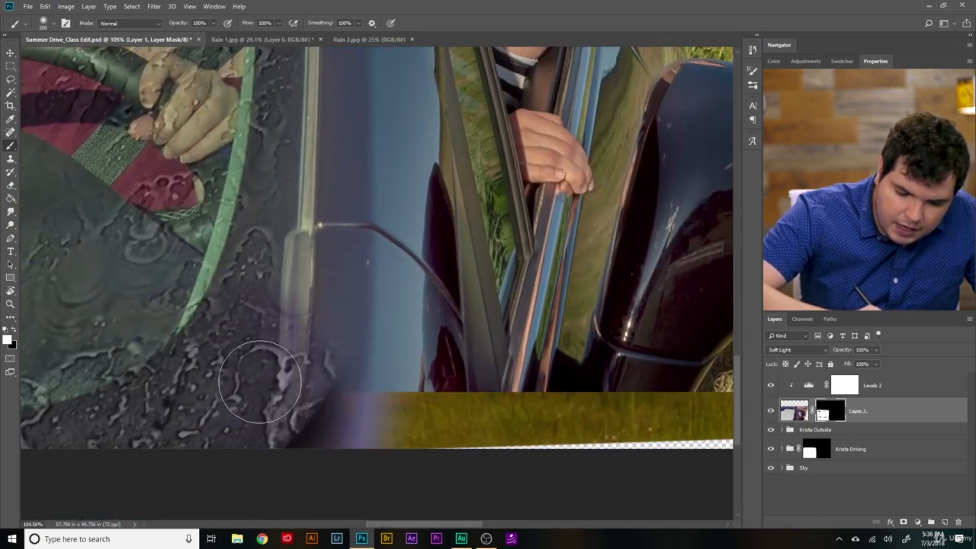
Paint black on the rain layer's mask with a 45 px brush to remove rain from the car's pillar beside the windshield
key("x")
key("bracketleft")
key("bracketleft")
key("bracketleft")
key("bracketleft")
key("bracketleft")
key("bracketleft")
key("bracketleft")
key("bracketleft")
key("bracketleft")
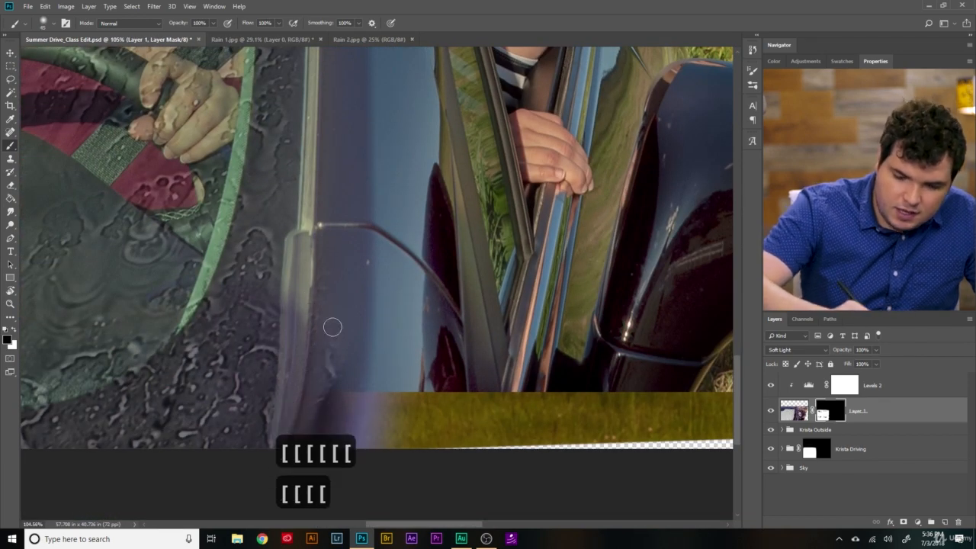
scroll(326, 277, "up", 3)
scroll(380, 209, "up", 4)
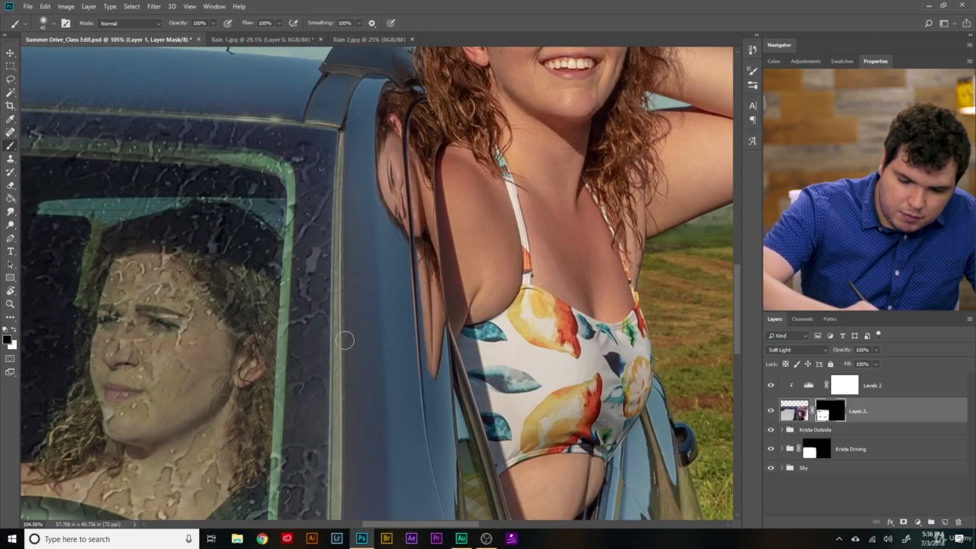
Paint black on the mask along the windshield's upper edge to clear the rain from the car's roof
scroll(342, 197, "down", 3)
left_click_drag(504, 344, 193, 361)
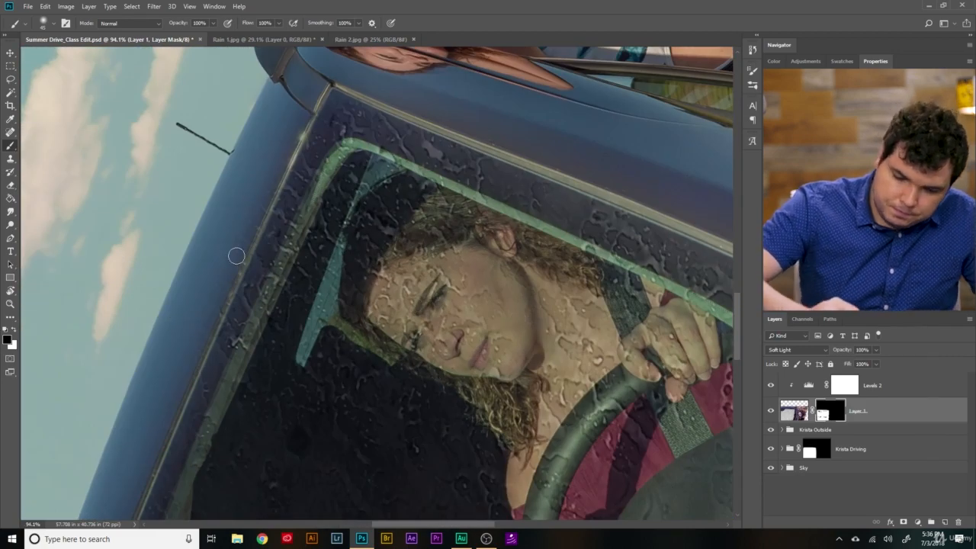
scroll(261, 169, "down", 3)
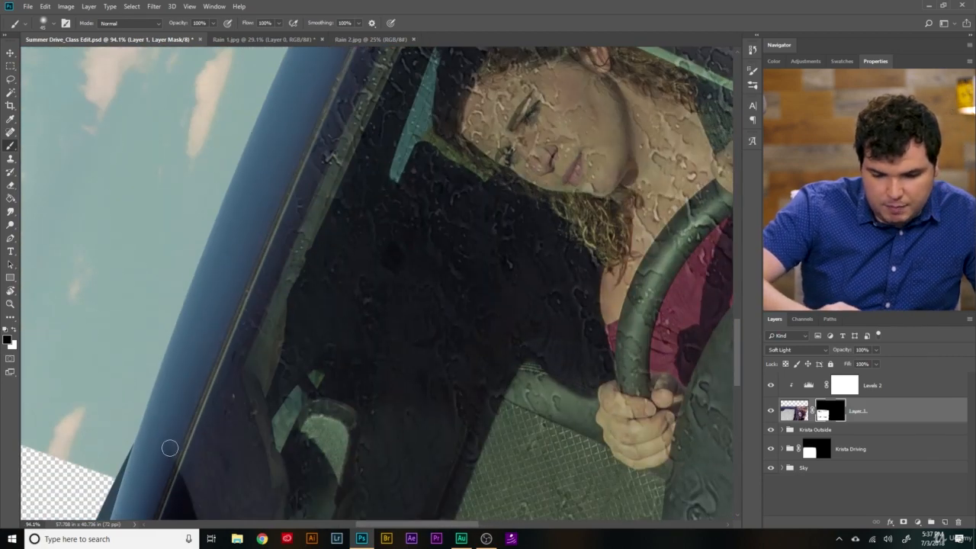
left_click_drag(161, 468, 267, 163)
left_click_drag(160, 435, 379, 221)
scroll(379, 221, "up", 2)
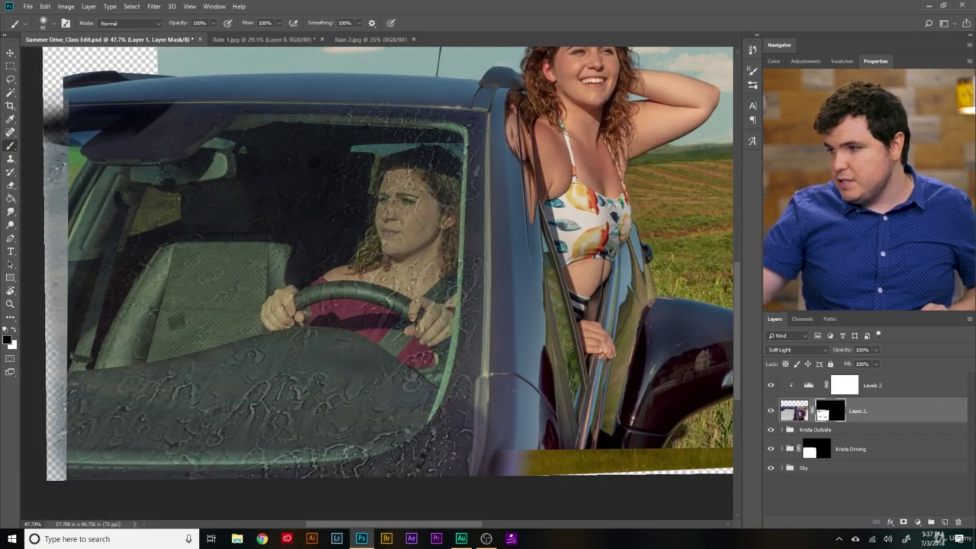
Display the rain layer's mask on its own and fill its dark gaps with white using a 400 px brush
left_click(833, 414, "shift")
left_click(831, 414, "shift")
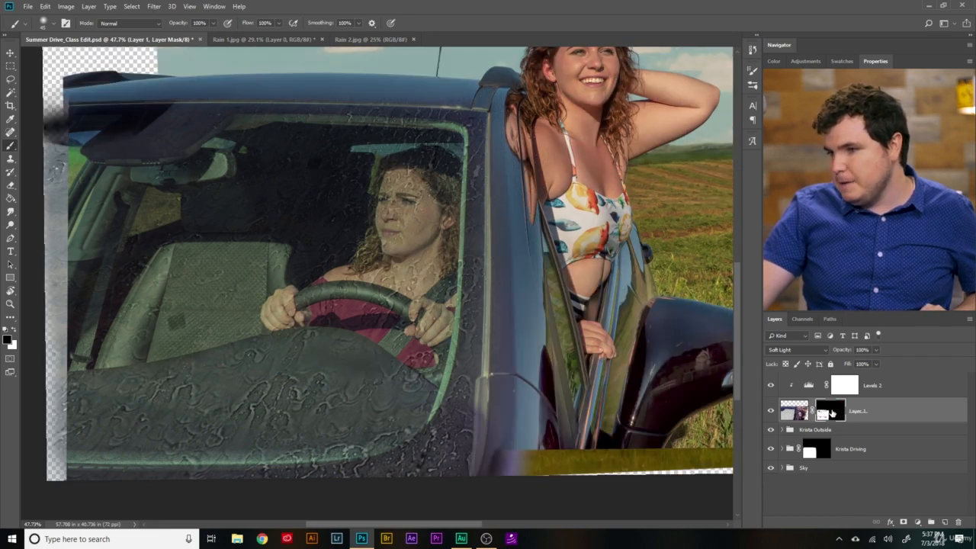
left_click(833, 413, "alt")
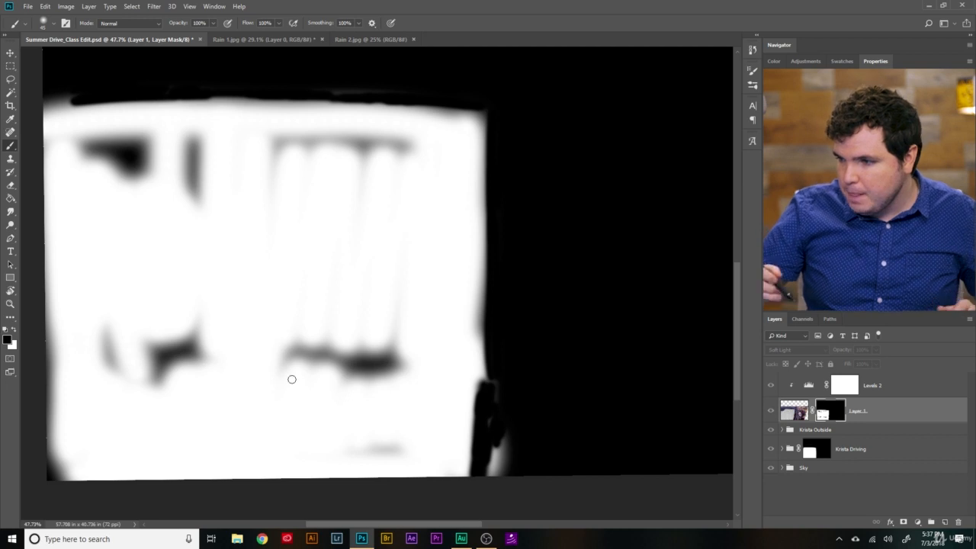
key("x")
key("bracketright")
key("bracketright")
key("bracketright")
key("bracketright")
key("bracketright")
key("bracketright")
key("bracketright")
key("bracketright")
key("bracketright")
key("bracketright")
key("bracketright")
key("bracketright")
left_click_drag(298, 349, 397, 358)
mouse_move(381, 154)
left_mouse_down()
mouse_move(312, 154)
mouse_move(371, 183)
mouse_move(238, 192)
mouse_move(69, 453)
mouse_move(71, 488)
left_mouse_up()
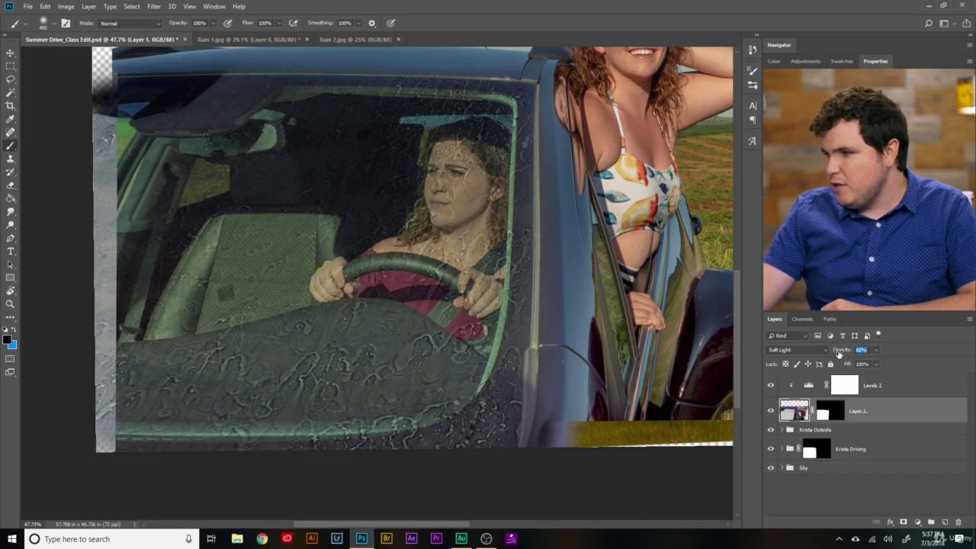
Lower the rain layer's opacity to 66% and check the droplets across the windshield
left_click_drag(839, 353, 822, 352)
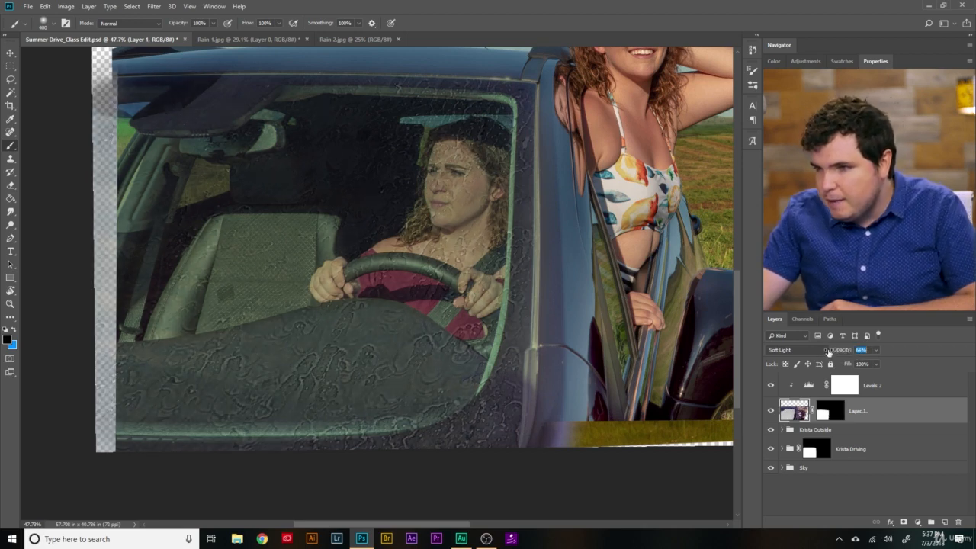
scroll(294, 404, "down", 2)
scroll(297, 408, "up", 2)
scroll(305, 416, "down", 3)
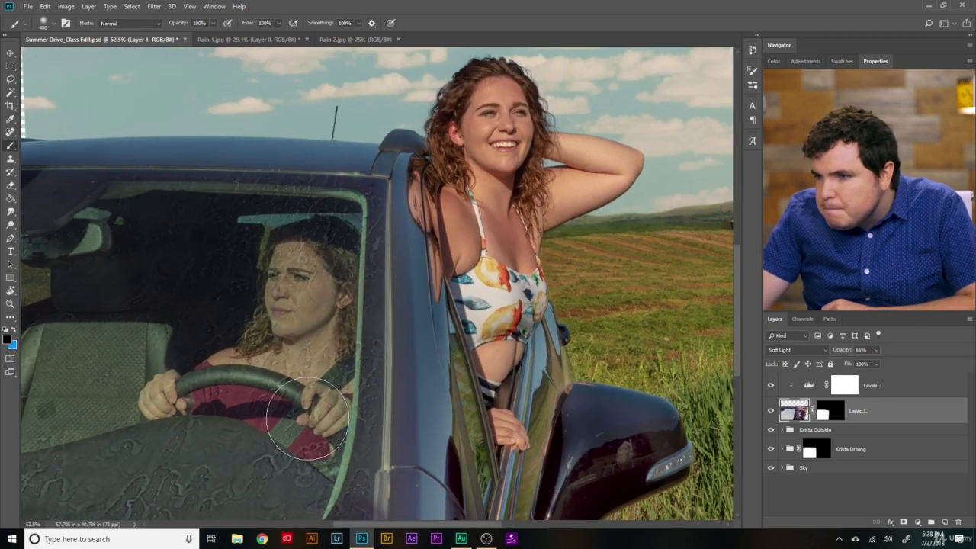
scroll(297, 415, "down", 1)
scroll(290, 433, "up", 1)
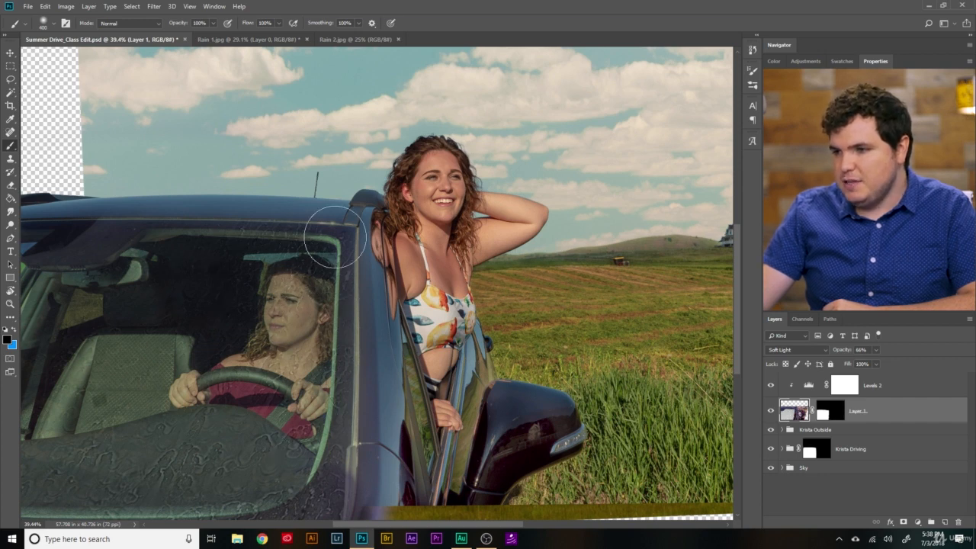
Unlock the background of Rain 2.jpg and bring the photo into the Summer Drive document as a new layer
left_click(350, 42)
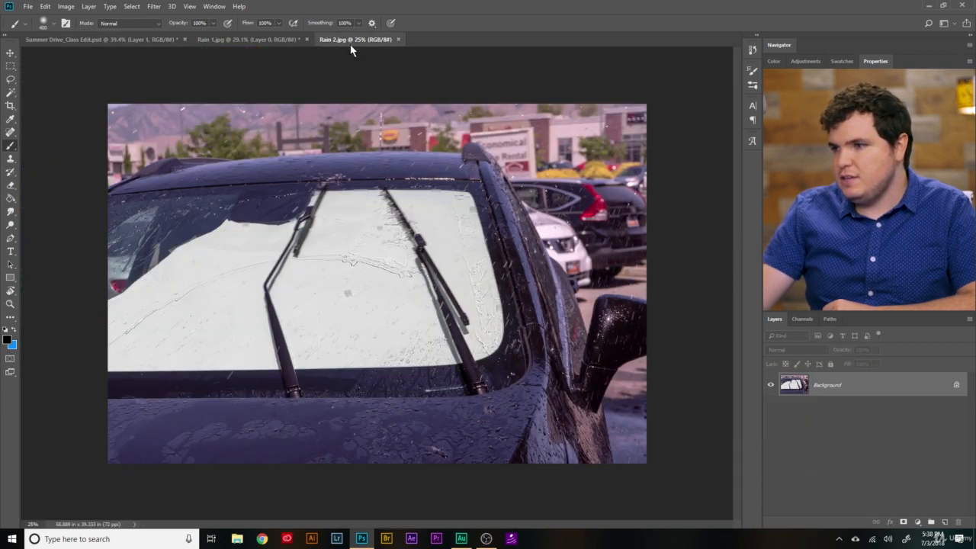
scroll(491, 305, "up", 5)
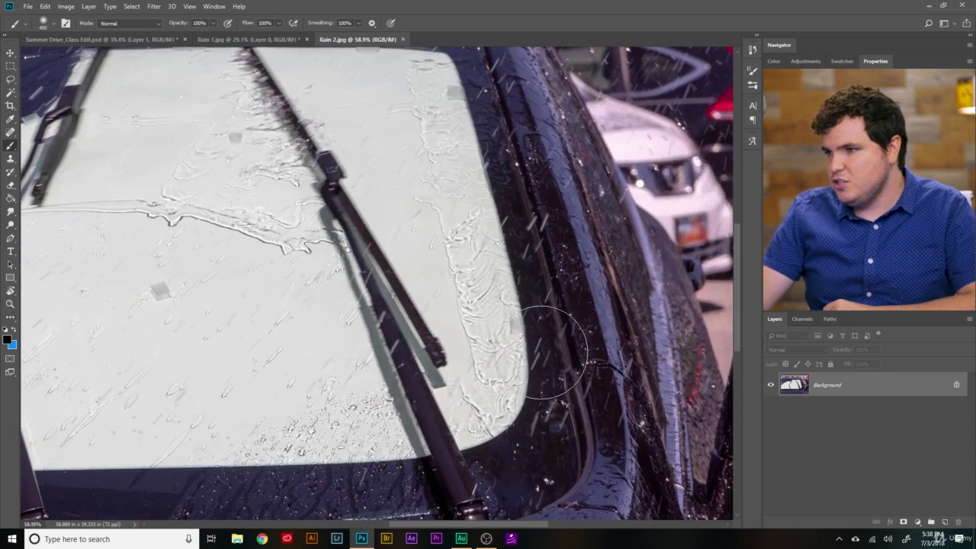
scroll(469, 228, "down", 4)
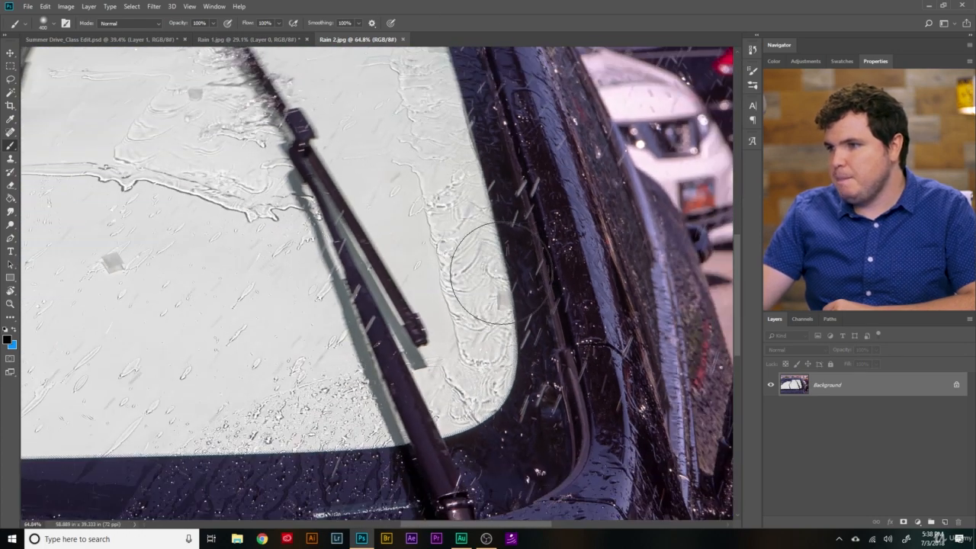
left_click(957, 385)
key("v")
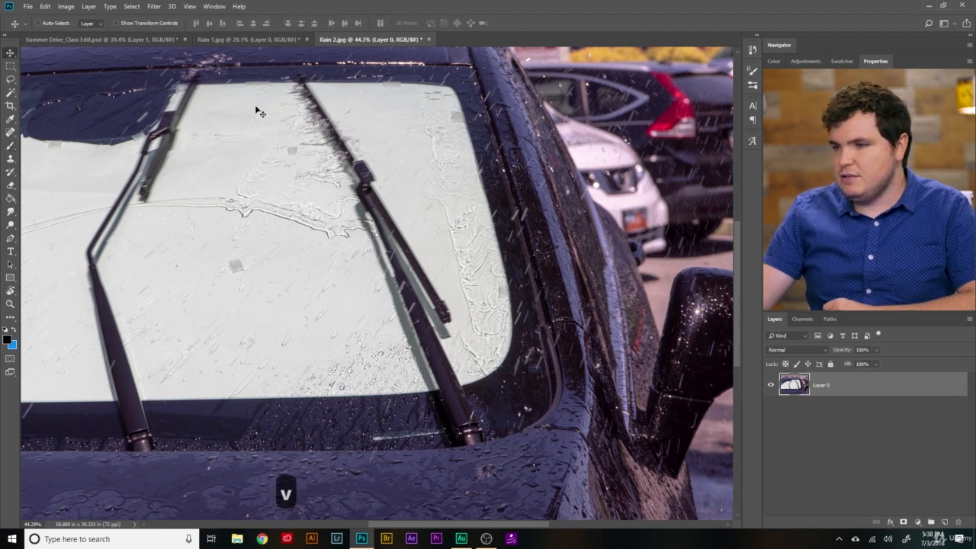
left_click_drag(257, 109, 348, 314)
scroll(348, 313, "down", 3)
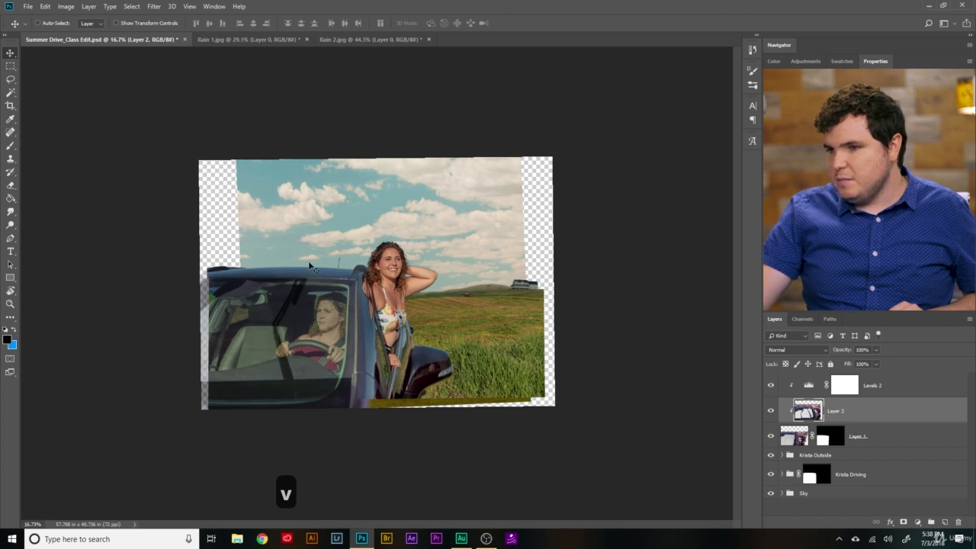
scroll(375, 283, "up", 2)
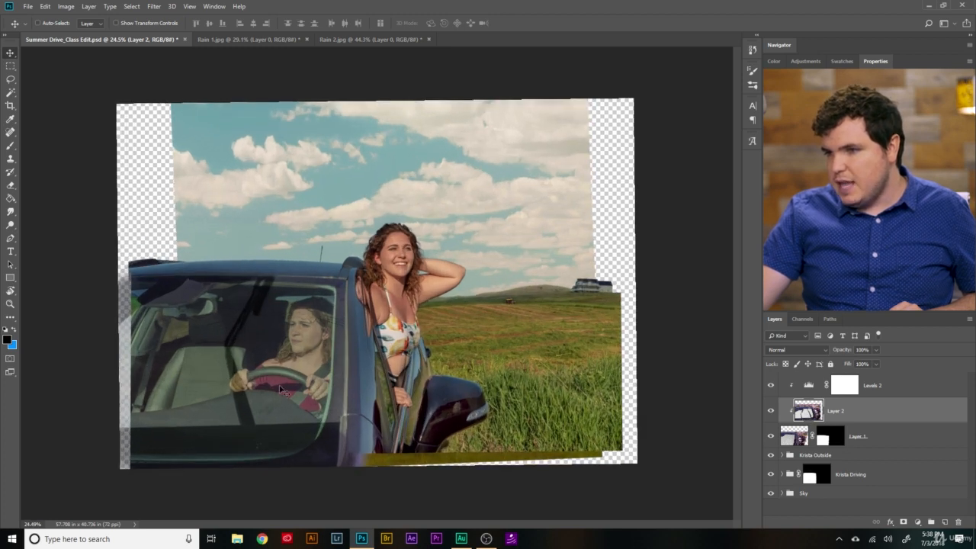
Move the second rain photo's layer above Levels 2, out of the clipping group
left_click_drag(874, 422, 815, 391)
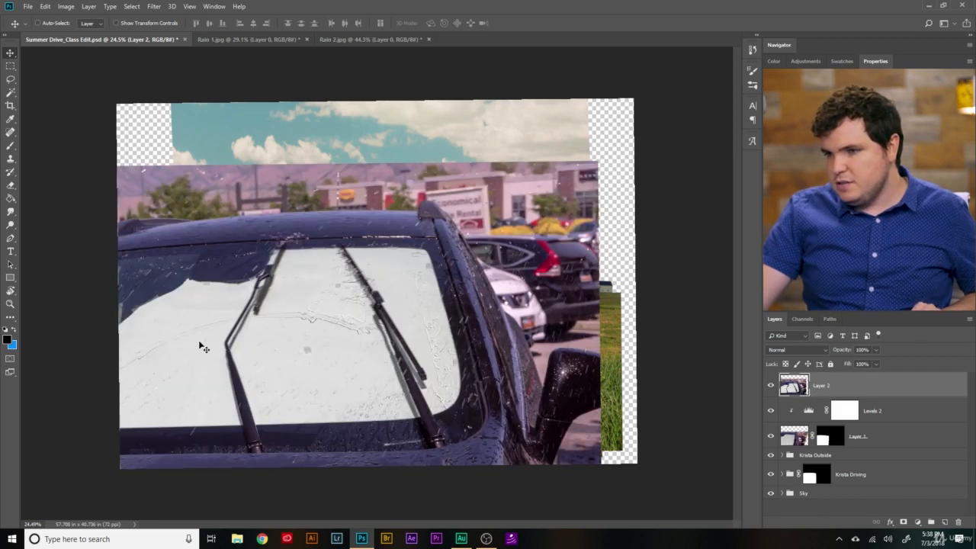
scroll(381, 384, "down", 1)
scroll(381, 384, "up", 2)
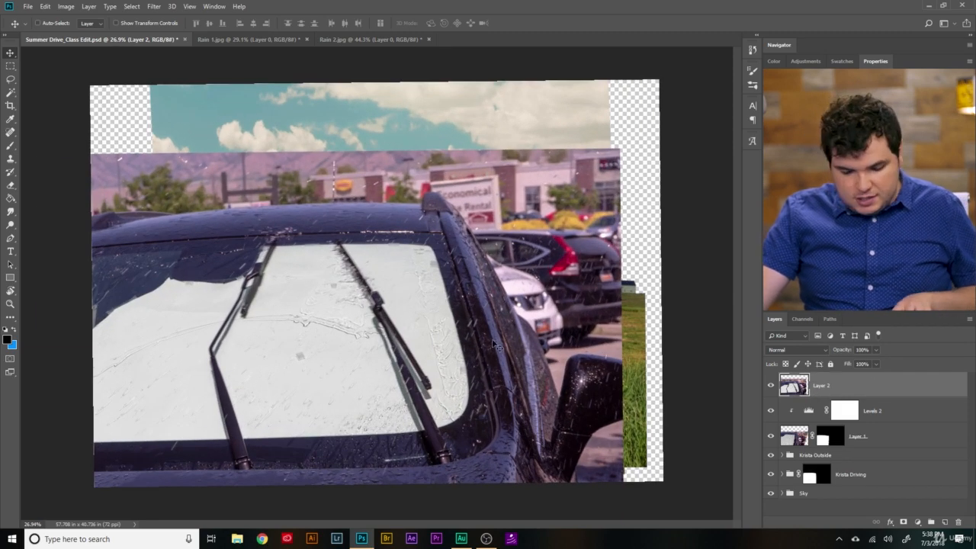
Lower the second rain layer's opacity to 20%, rotate it about 13.5° and shift it over the car's windshield
key("ctrl+t")
left_click_drag(841, 350, 777, 353)
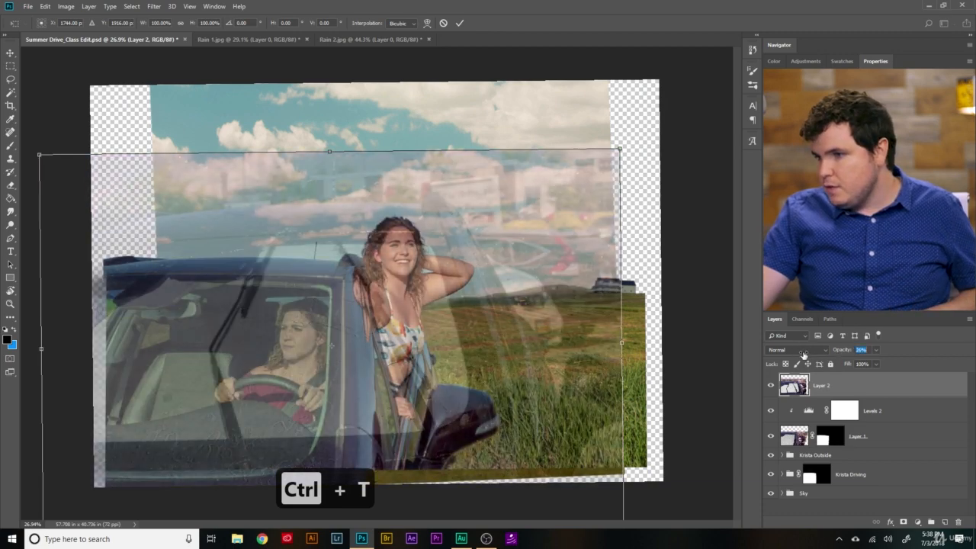
left_click_drag(593, 353, 484, 381)
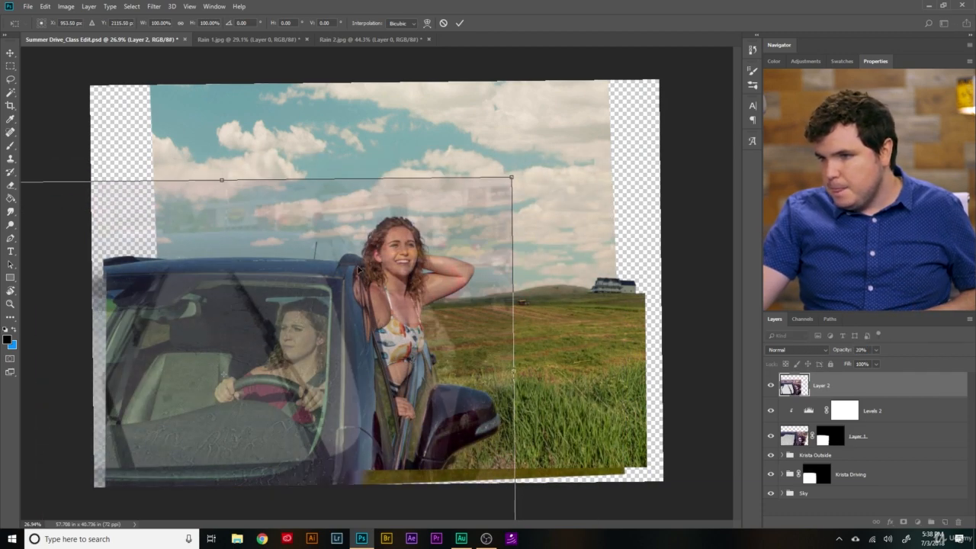
left_click_drag(531, 183, 566, 243)
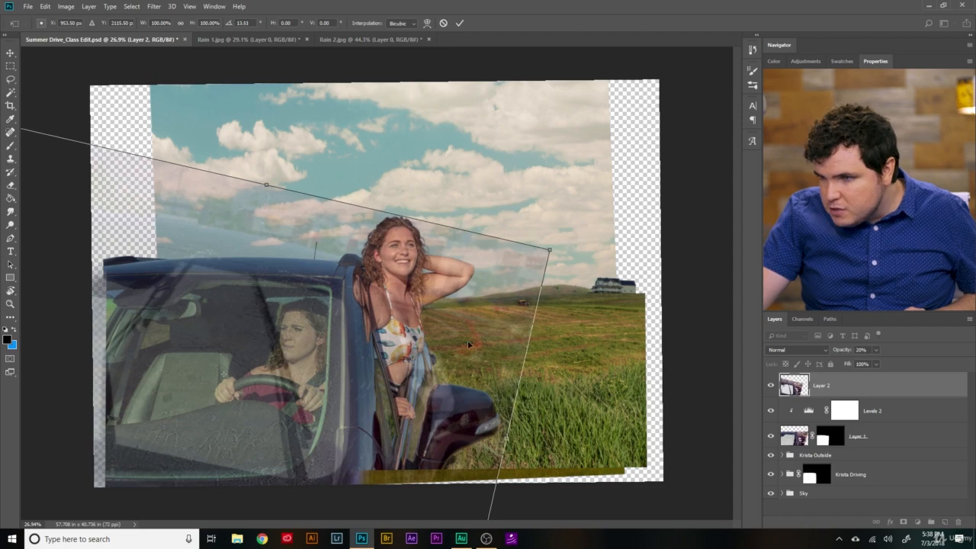
left_click_drag(463, 318, 377, 446)
Fine-tune the second rain layer's rotation to about 18° and its position to match the windshield's pillar, and apply the transform
scroll(450, 331, "up", 4)
left_click_drag(649, 114, 665, 157)
mouse_move(488, 229)
left_mouse_down()
mouse_move(480, 247)
mouse_move(499, 233)
left_mouse_up()
left_click_drag(678, 153, 665, 131)
mouse_move(582, 171)
left_mouse_down()
mouse_move(577, 188)
mouse_move(580, 180)
left_mouse_up()
mouse_move(683, 130)
left_mouse_down()
mouse_move(698, 124)
mouse_move(693, 135)
left_mouse_up()
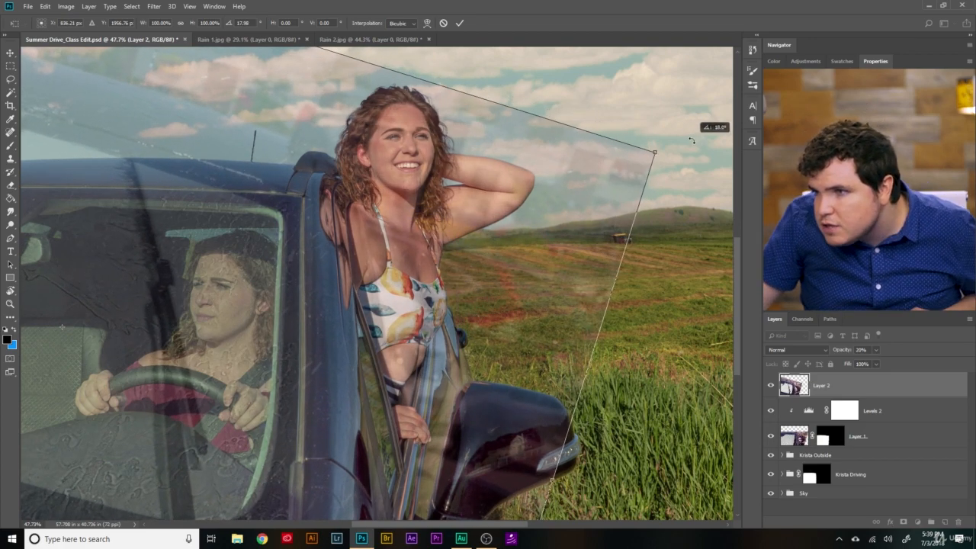
key("ctrl+0")
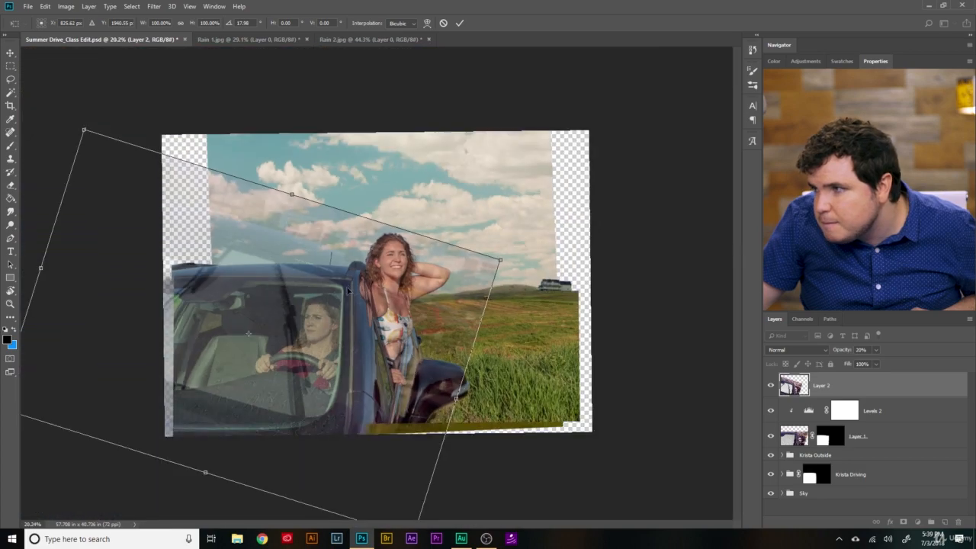
left_click(460, 24)
Inspect the second rain layer at high opacity, and set its opacity to 46%
left_click_drag(839, 350, 916, 355)
scroll(320, 305, "up", 5)
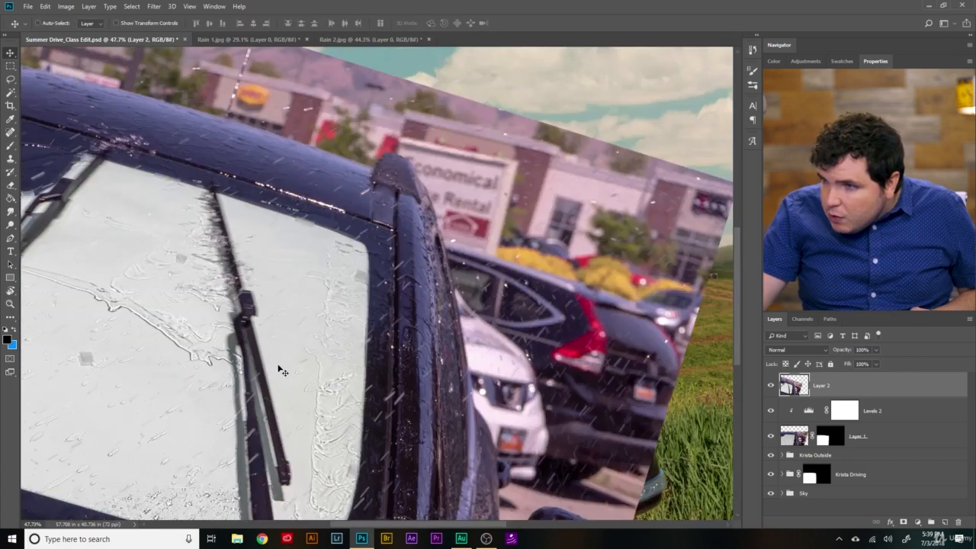
scroll(306, 324, "down", 4)
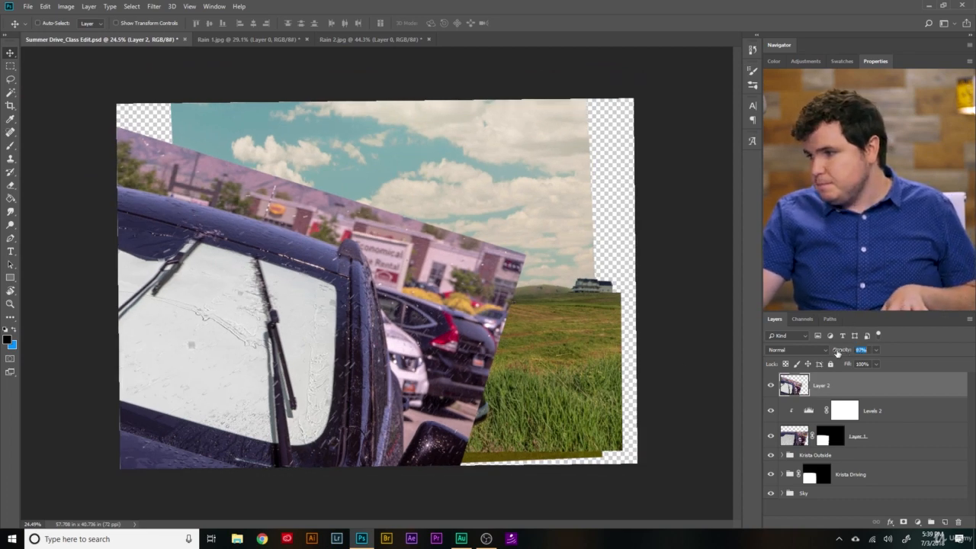
left_click_drag(838, 352, 818, 356)
scroll(393, 336, "down", 1)
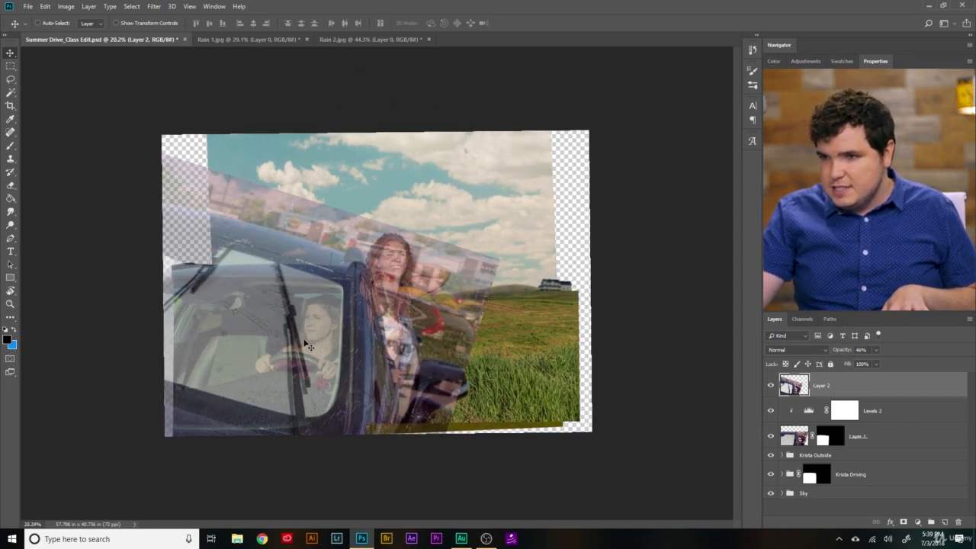
Skew the second rain layer vertically by about -18.88° so its windshield lines up with the car's roofline
left_click(45, 6)
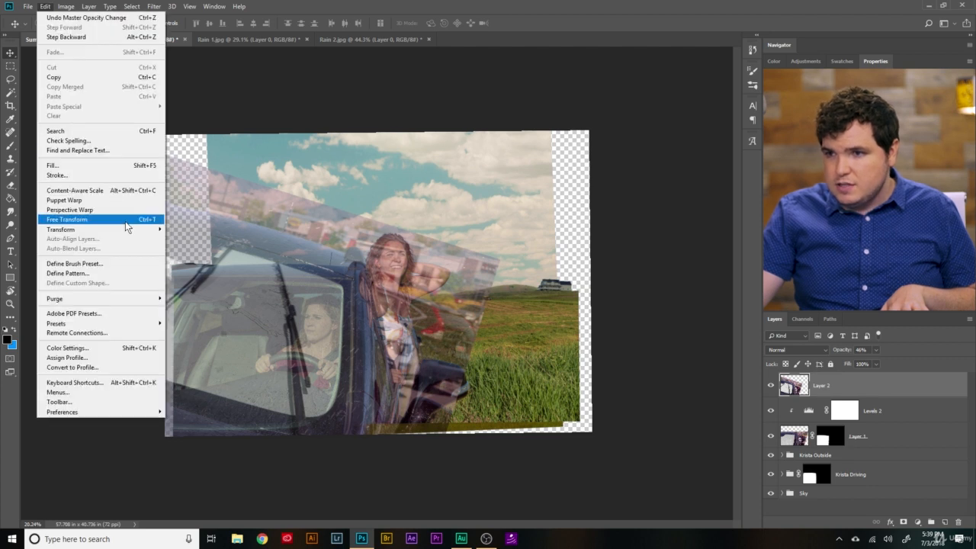
mouse_move(125, 228)
left_click(191, 257)
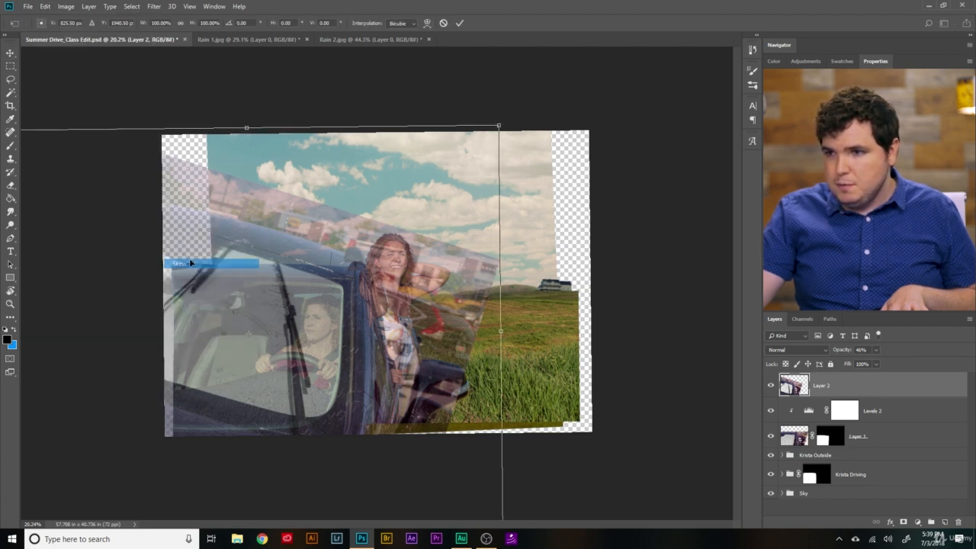
scroll(180, 278, "down", 3)
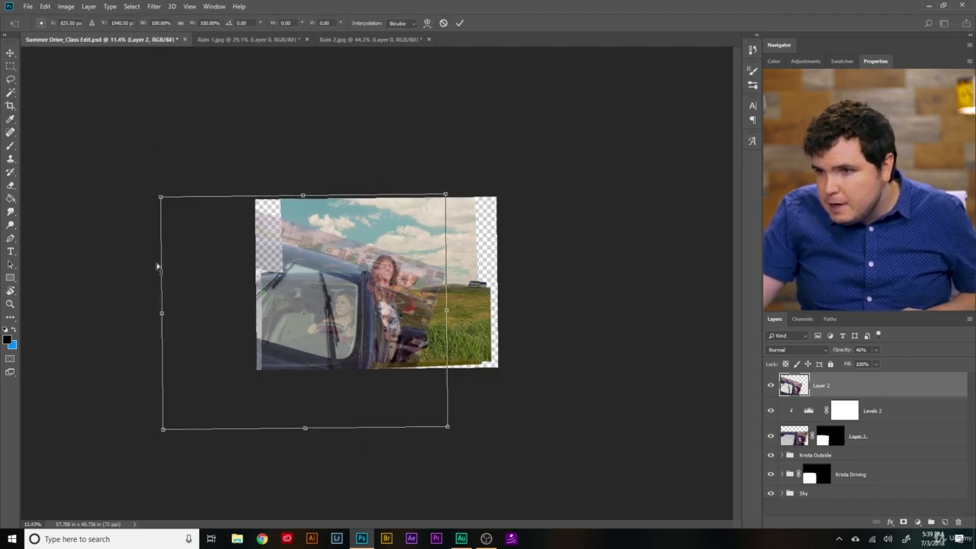
left_click_drag(160, 269, 173, 366)
left_click_drag(366, 350, 367, 321)
Reposition the skewed rain photo over the car's windshield and pillar, and apply the transform
scroll(363, 372, "up", 5)
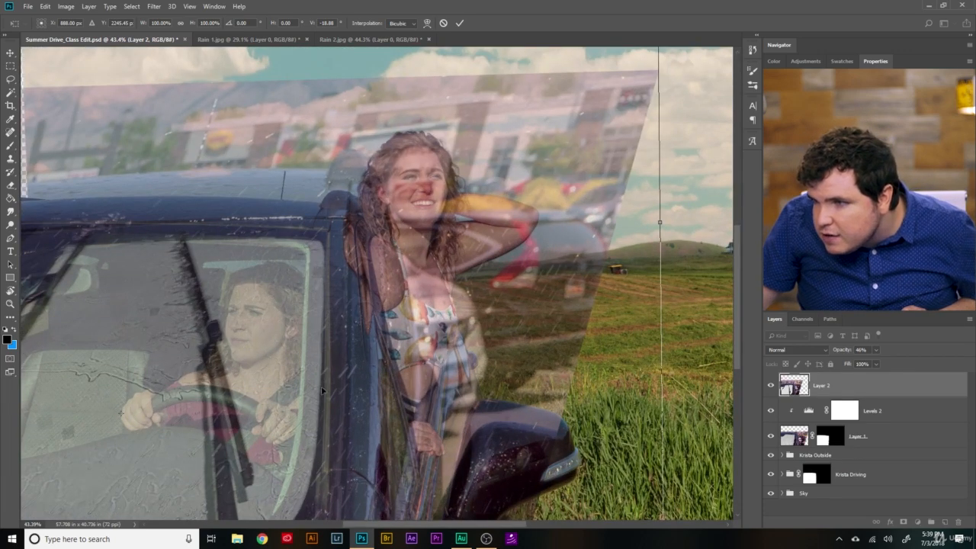
left_click_drag(395, 405, 398, 390)
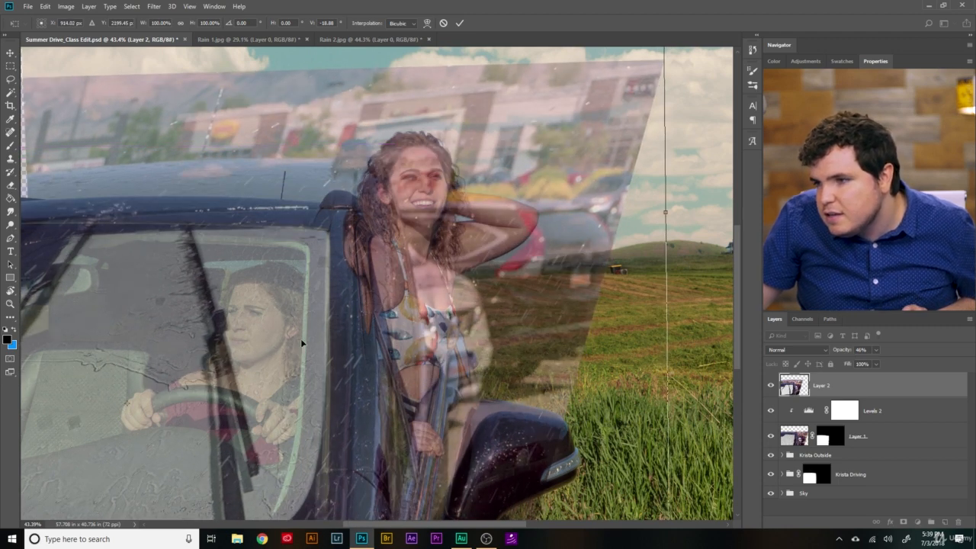
scroll(350, 453, "down", 3)
scroll(350, 468, "up", 2)
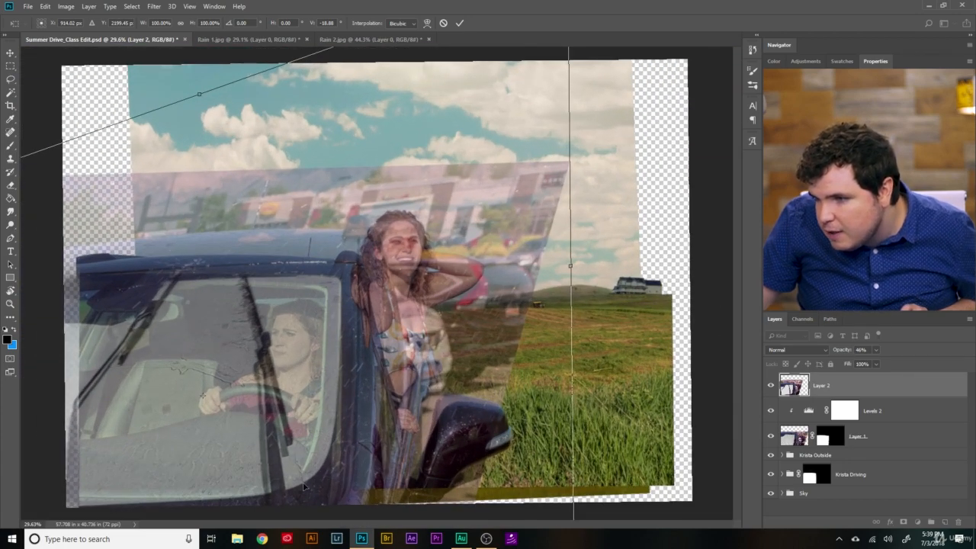
scroll(327, 459, "down", 3)
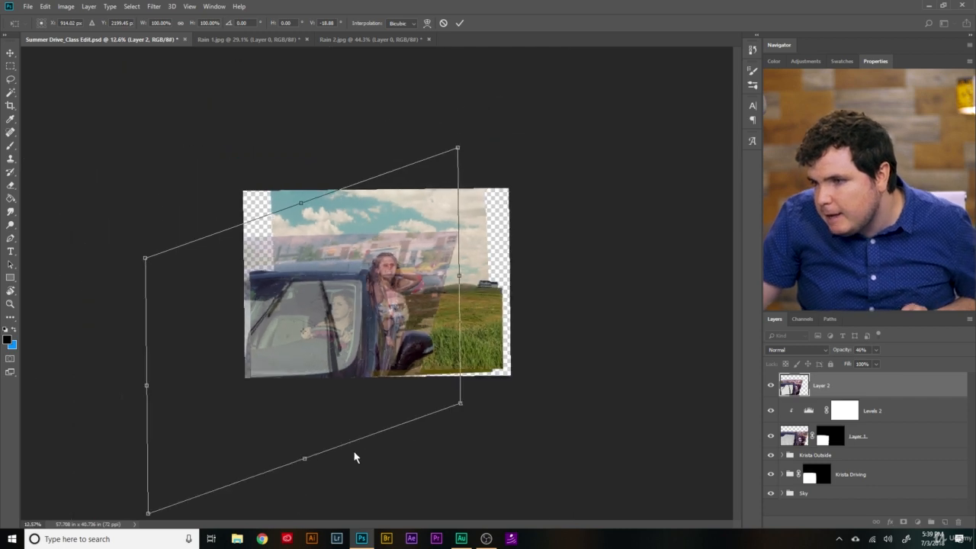
left_click(462, 24)
scroll(341, 286, "up", 2)
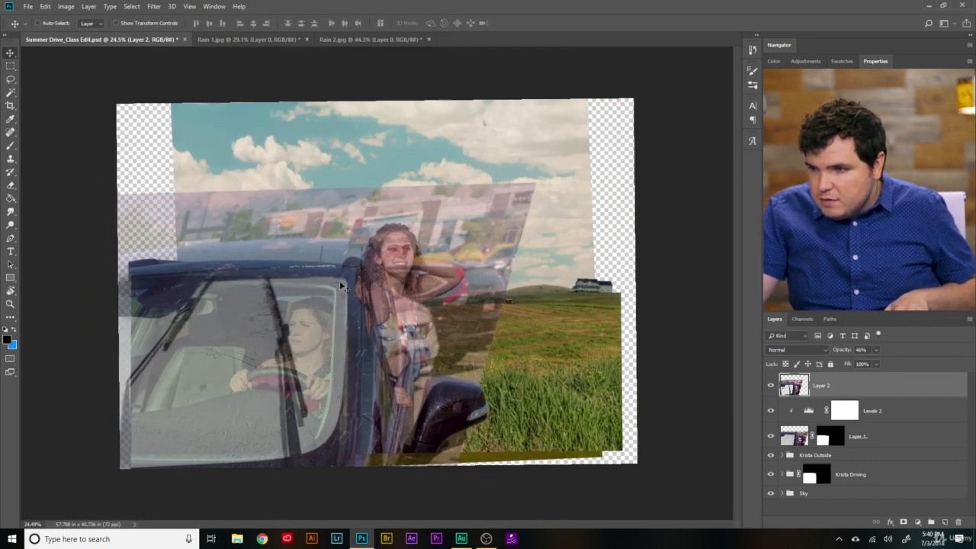
Scale the second rain layer up to about 109.47% and shift it over the car's windshield
key("ctrl+t")
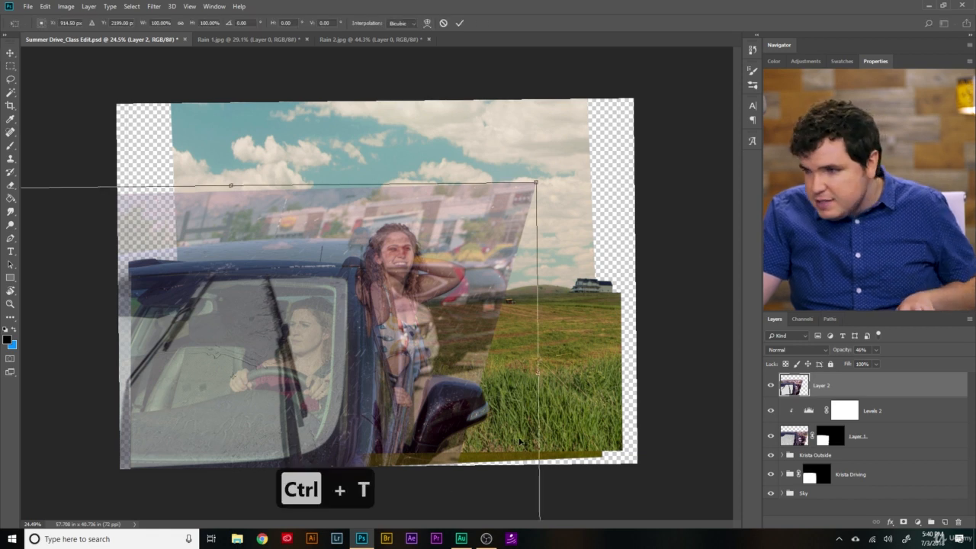
key("ctrl+minus")
key("ctrl+minus")
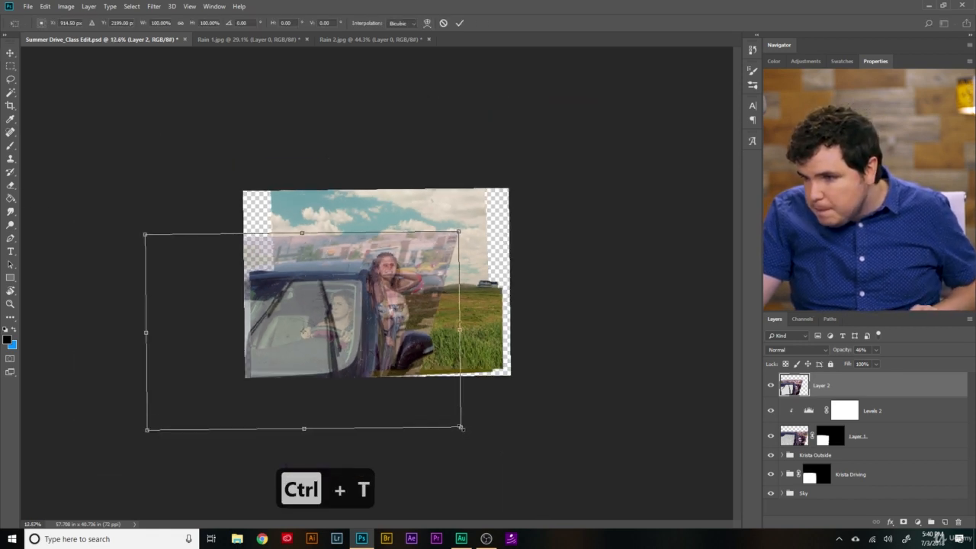
left_click_drag(461, 428, 474, 442)
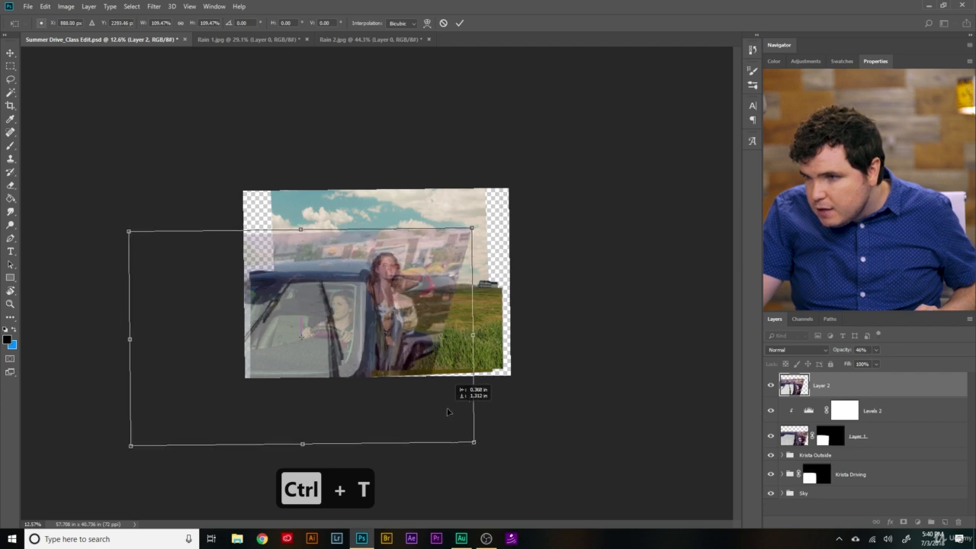
key("ctrl+plus")
key("ctrl+plus")
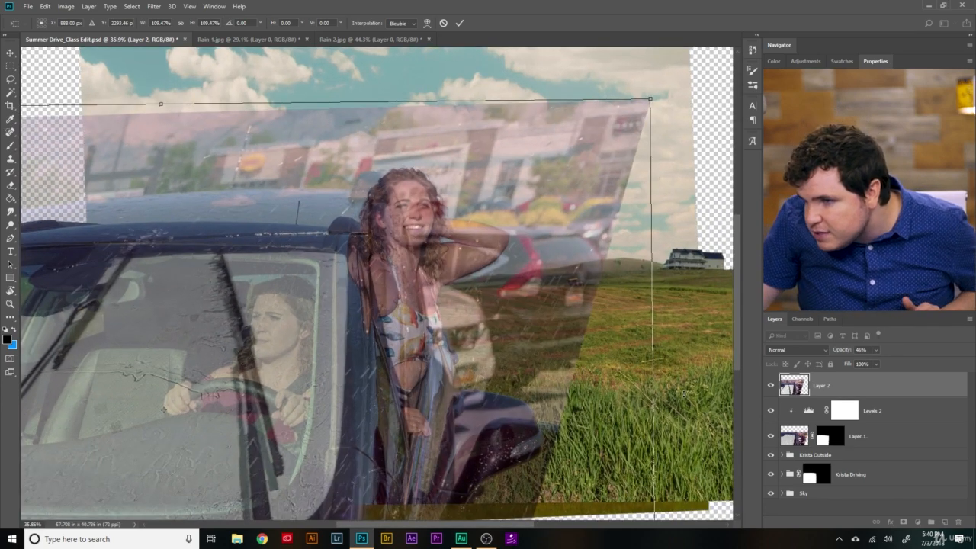
Rotate the enlarged rain layer to about -3.21° and reposition it against the windshield frame
left_click_drag(683, 398, 665, 362)
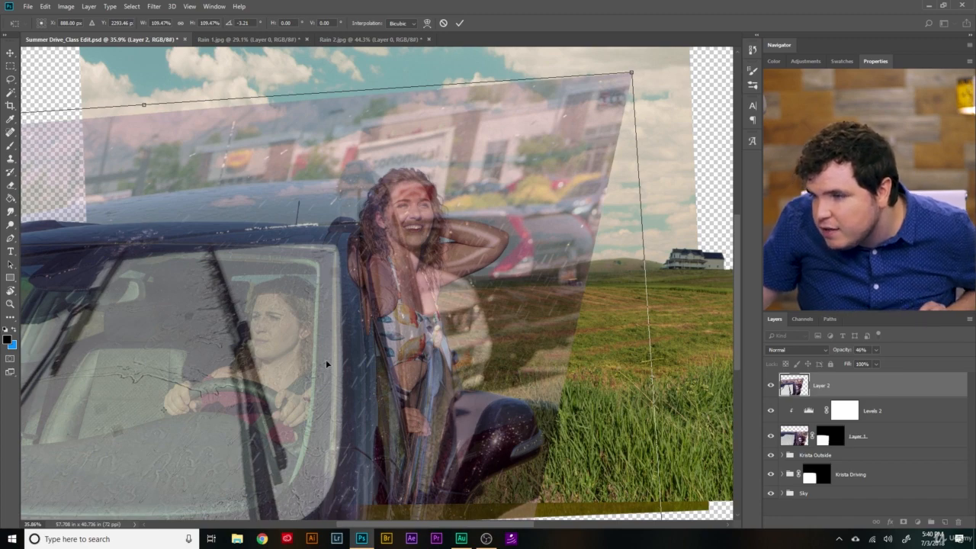
scroll(330, 450, "down", 2)
scroll(358, 452, "up", 4)
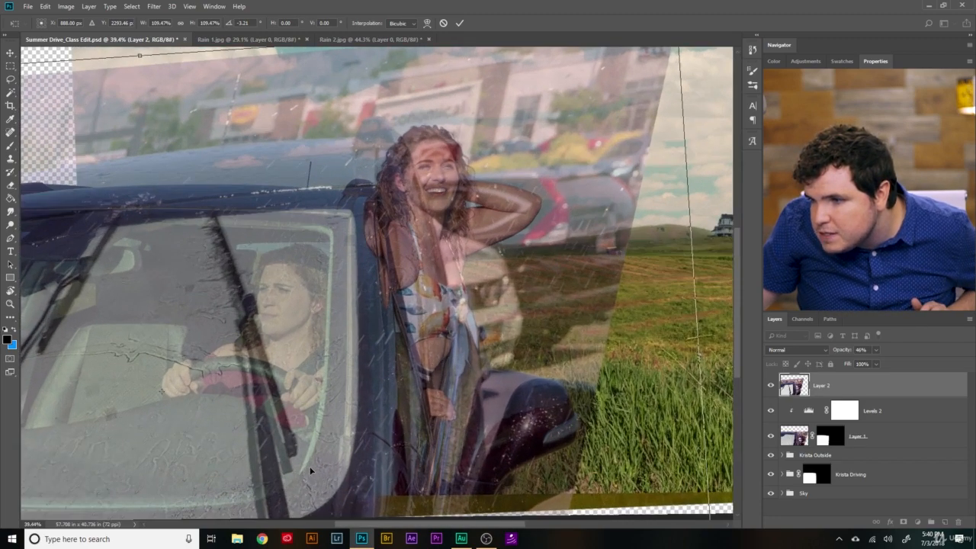
scroll(375, 451, "down", 2)
left_click_drag(422, 372, 407, 392)
scroll(330, 371, "down", 3)
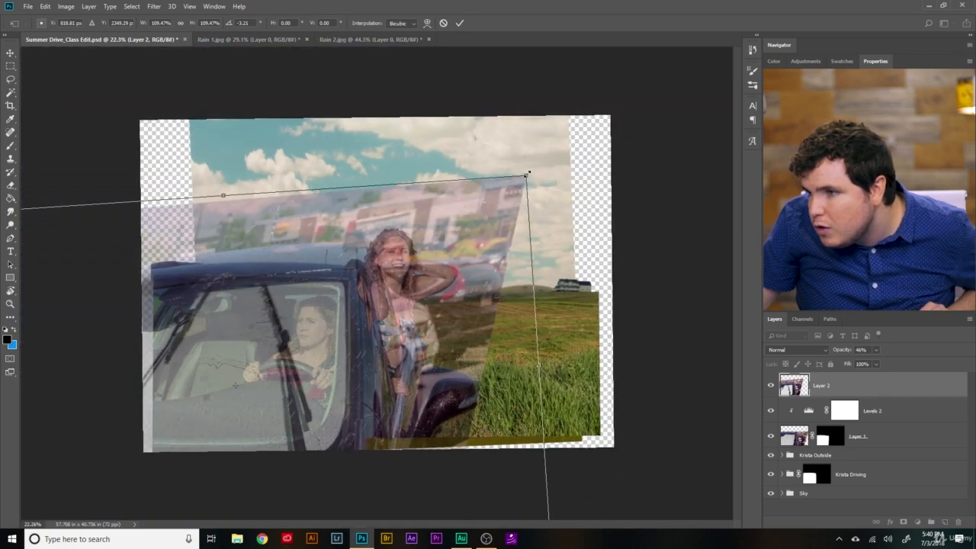
Enlarge the rain layer to about 114.31%, set its rotation to about -1.53°, and realign it with the windshield
left_click_drag(526, 174, 573, 197)
left_click_drag(503, 261, 498, 257)
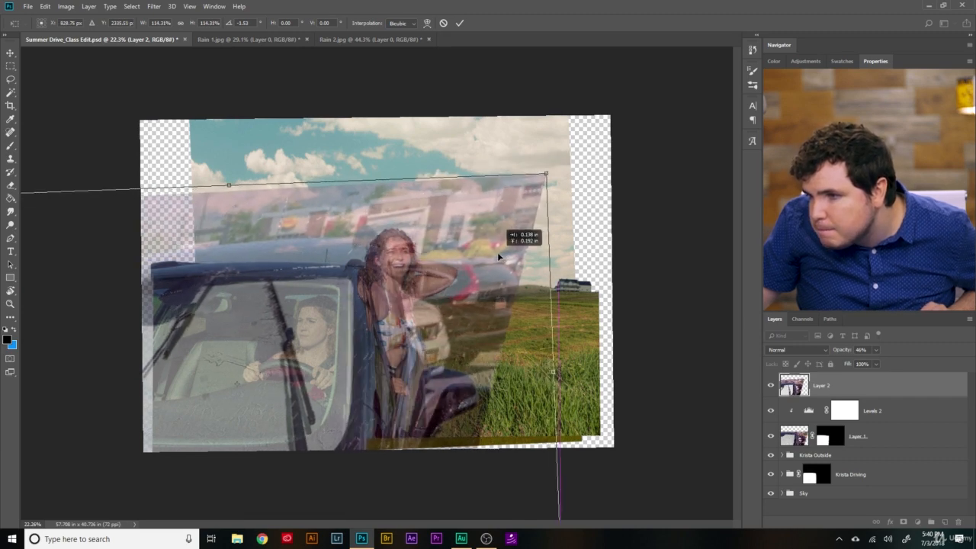
scroll(339, 335, "up", 3)
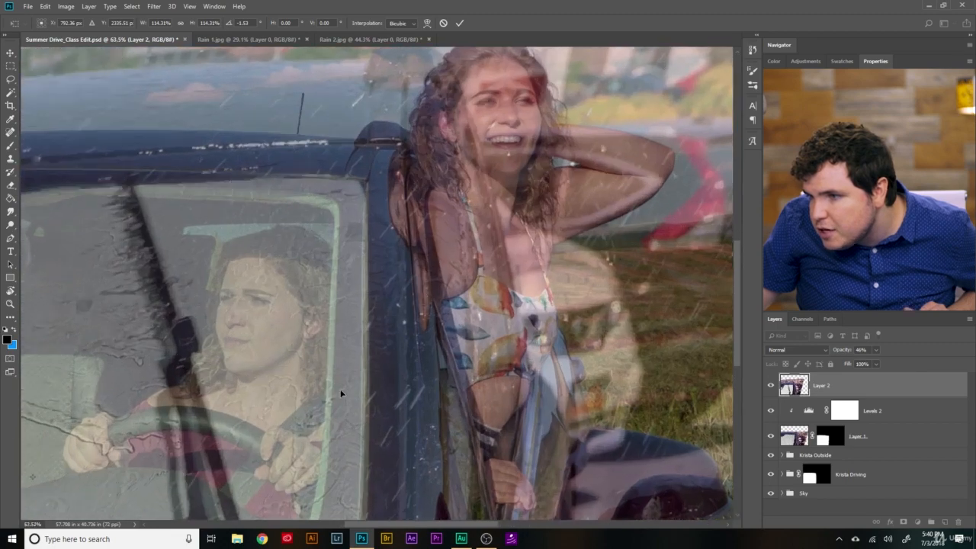
scroll(341, 394, "up", 2)
scroll(460, 390, "down", 3)
scroll(416, 473, "up", 3)
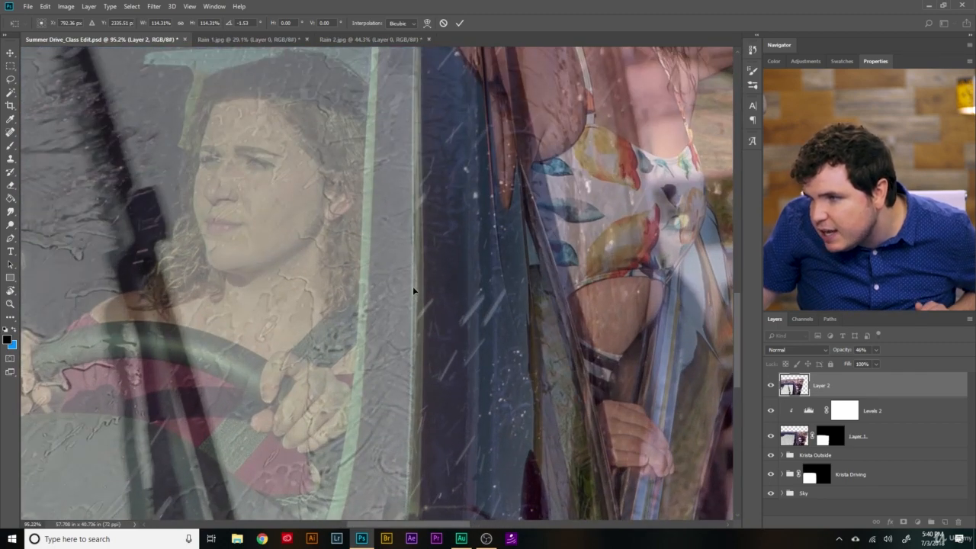
Nudge the rain layer so its windshield edge meets the car's pillar, and apply the transform
left_click_drag(519, 329, 529, 335)
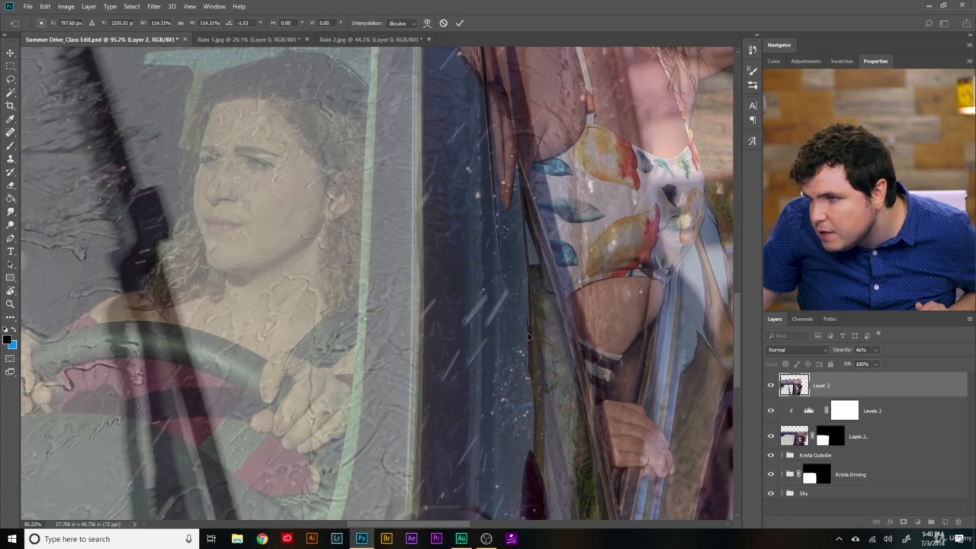
scroll(381, 413, "down", 1)
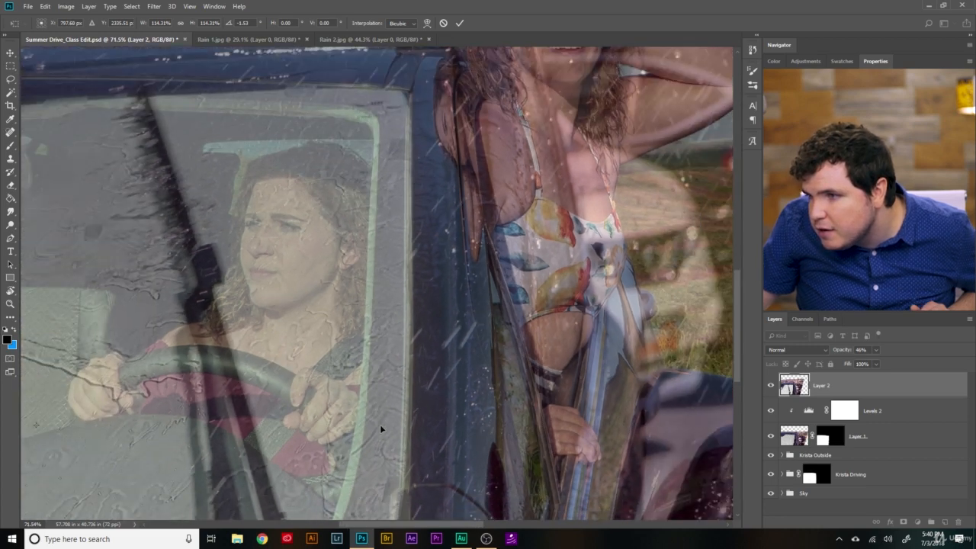
scroll(326, 211, "up", 5)
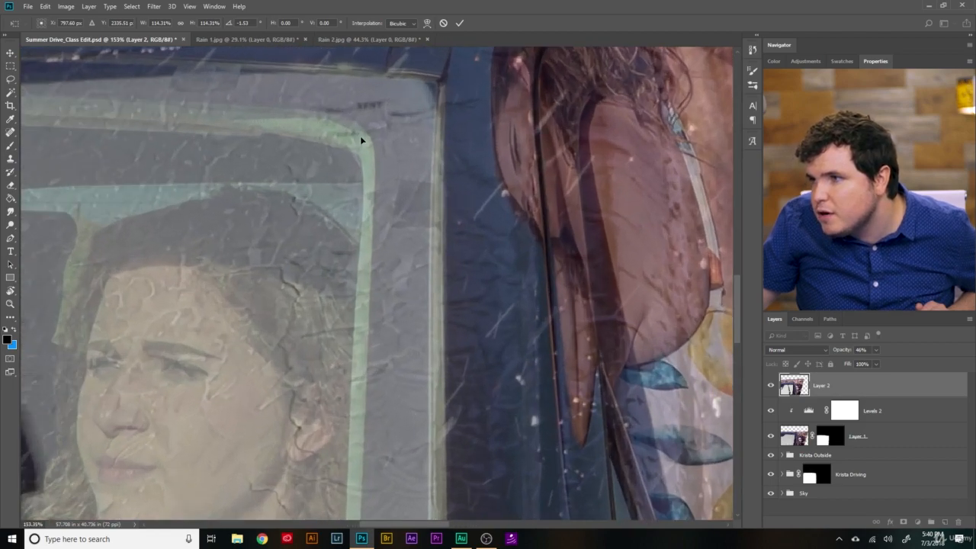
scroll(349, 185, "down", 8)
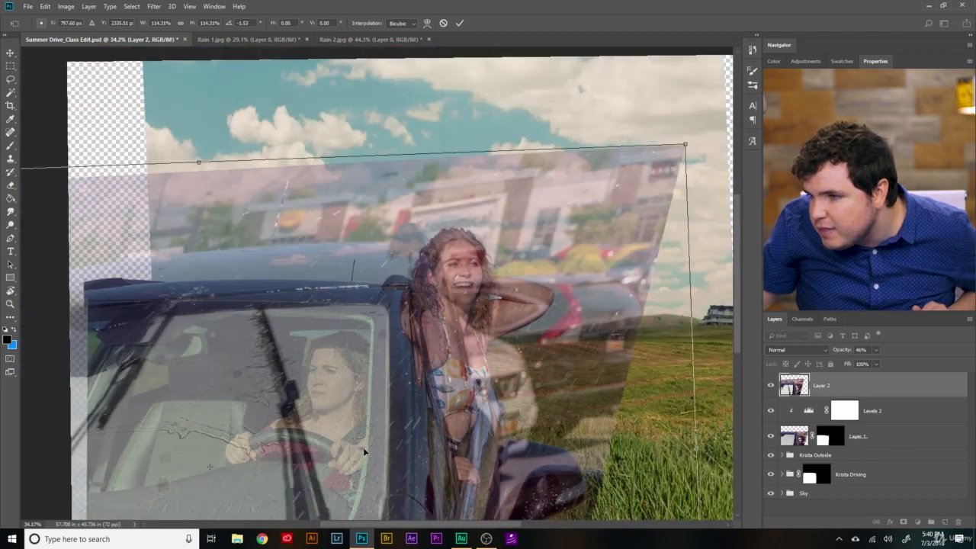
scroll(351, 493, "down", 1)
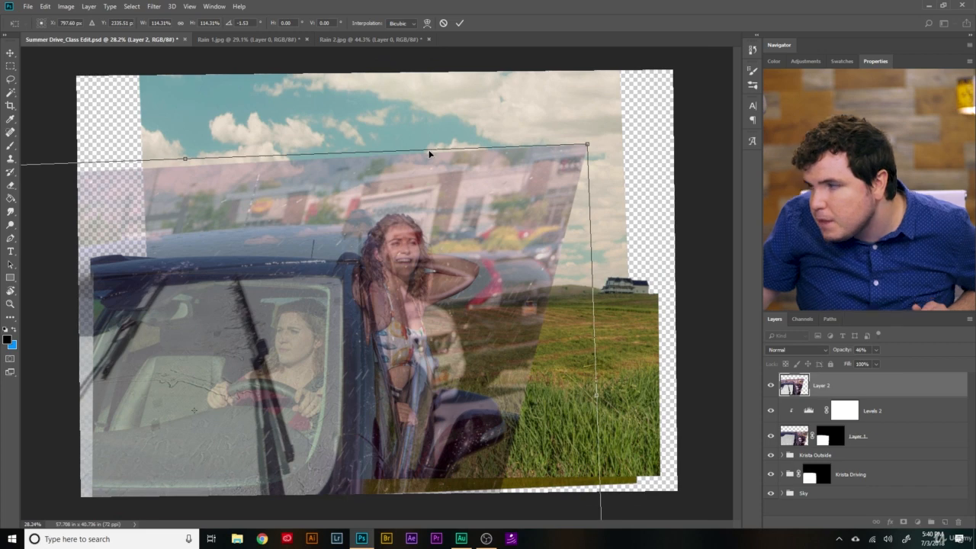
left_click(460, 23)
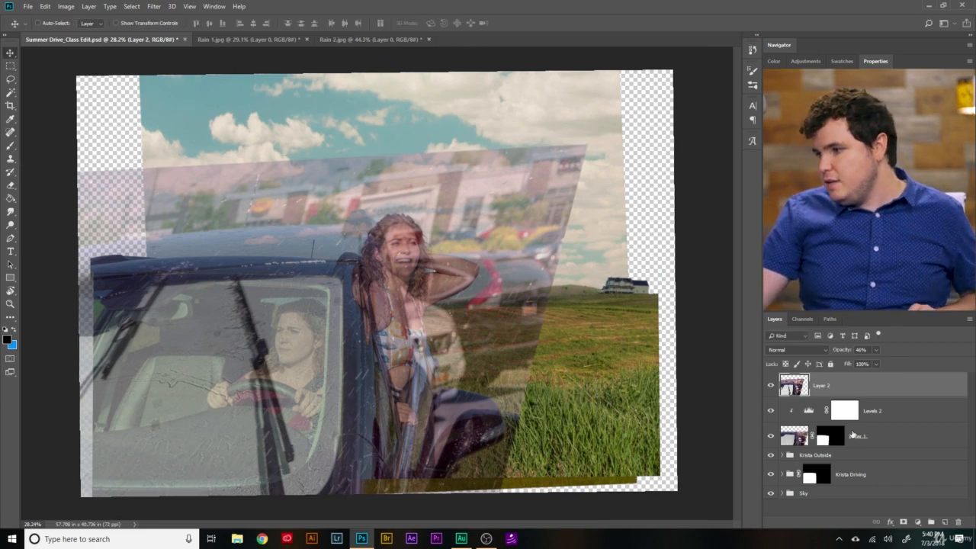
Set the second rain layer's opacity to 100% and hide the first rain layer
left_click_drag(892, 353, 894, 353)
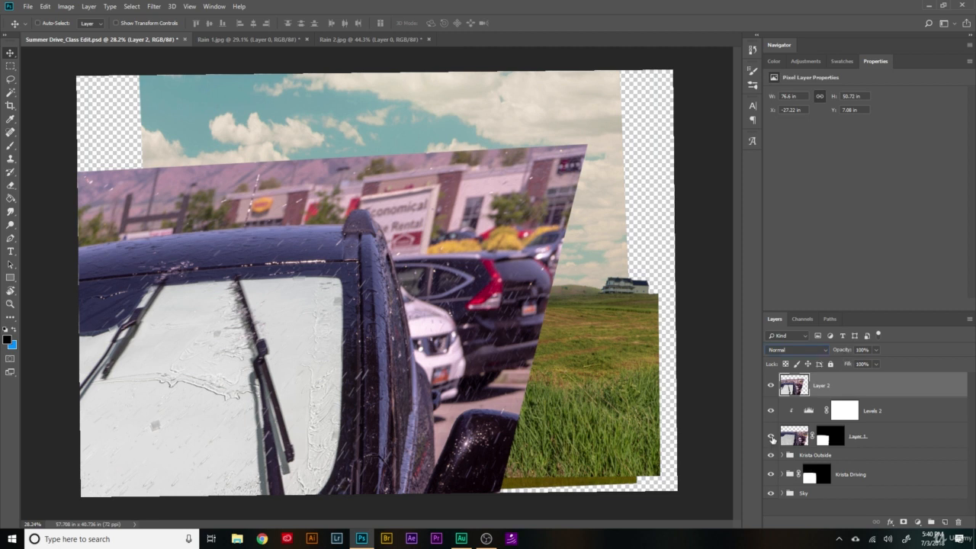
left_click(771, 386)
left_click(771, 387)
Blend the second rain layer with Hard Light at 36% opacity
left_click(820, 352)
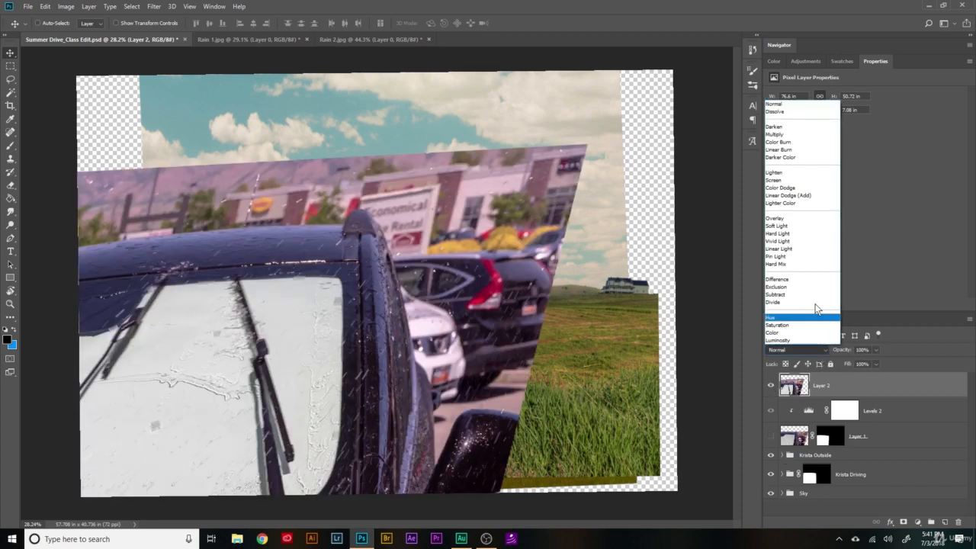
left_click(806, 234)
key("2")
key("4")
key("z")
left_click_drag(331, 366, 334, 170)
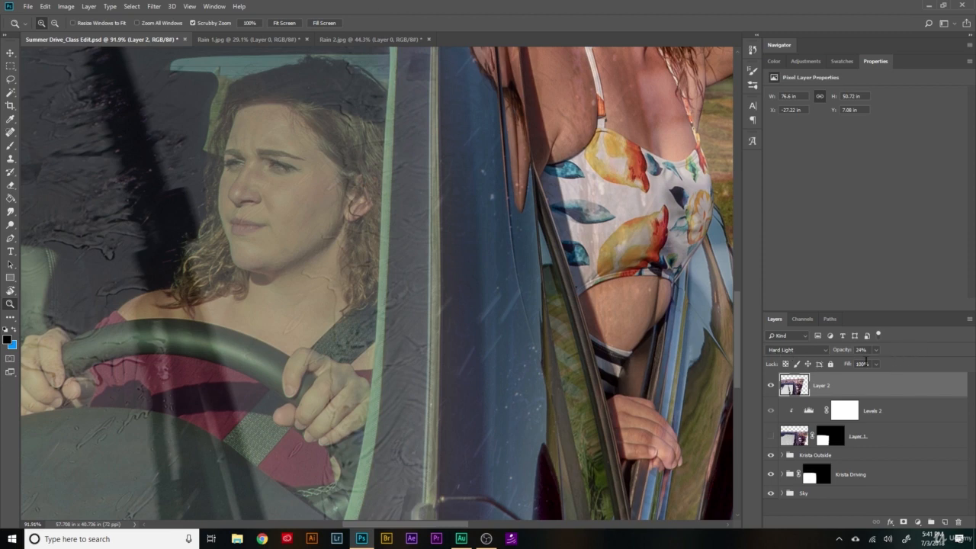
left_click_drag(842, 349, 846, 352)
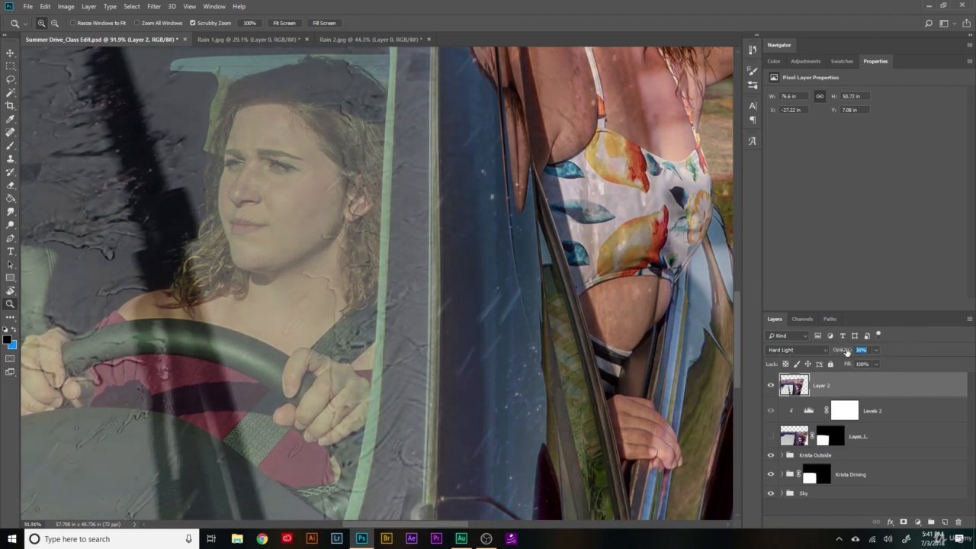
left_click_drag(564, 358, 573, 380)
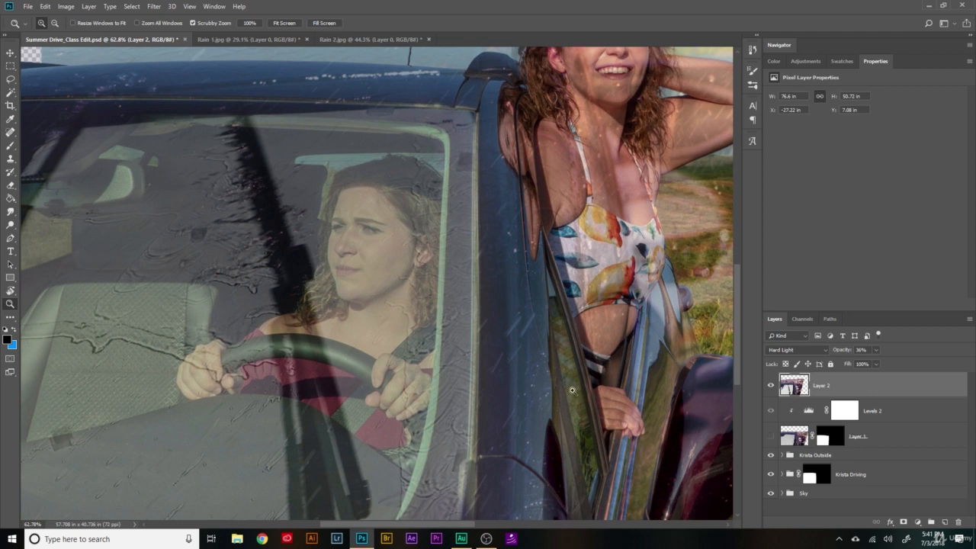
Add a Levels adjustment clipped to the second rain layer and set its midtones to 0.20
left_click(805, 61)
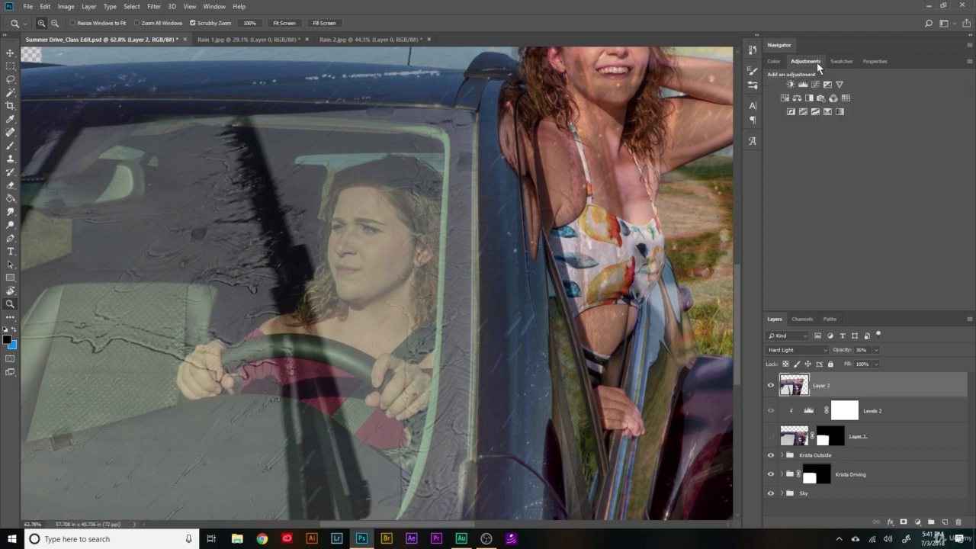
left_click(805, 82)
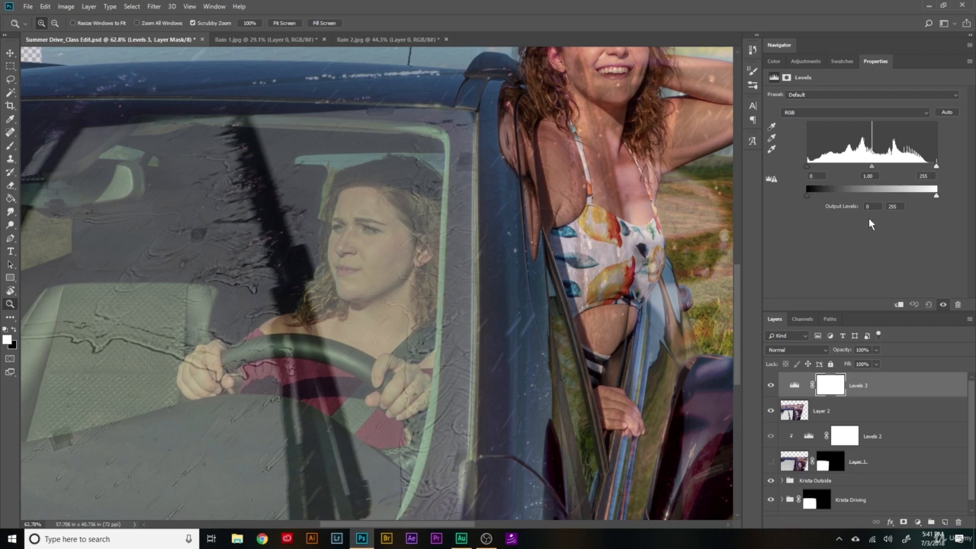
left_click(897, 306)
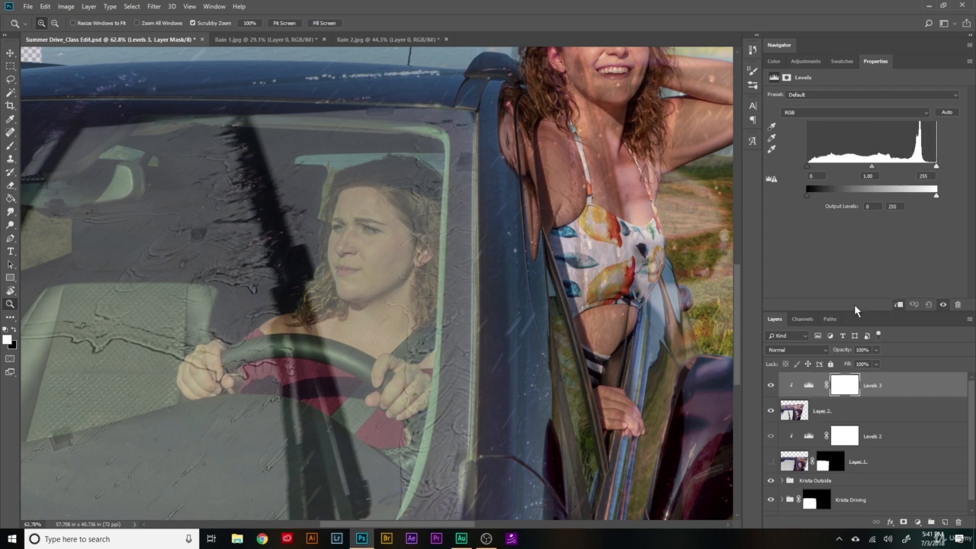
left_click_drag(872, 166, 914, 175)
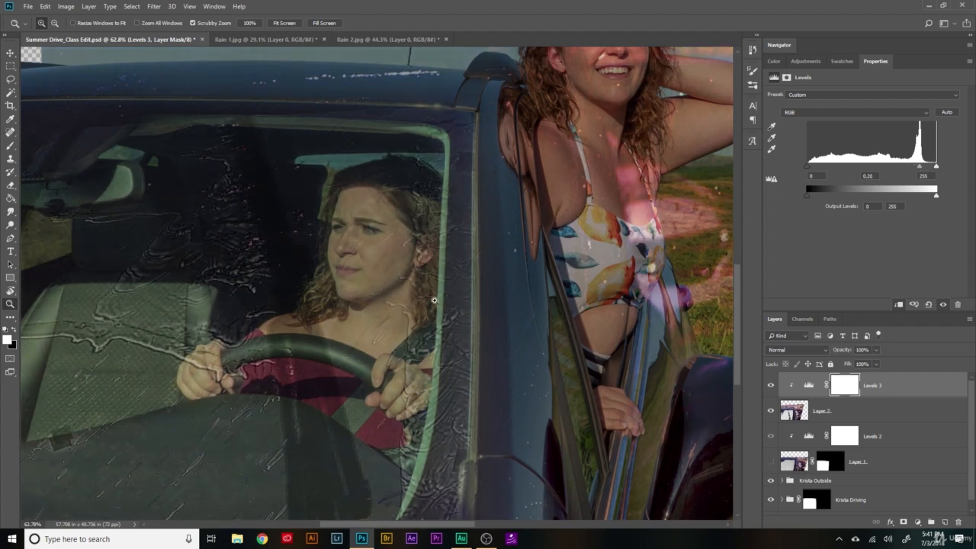
Examine the raindrops on the windshield and compare the image with and without the second rain layer
left_click_drag(434, 301, 432, 323)
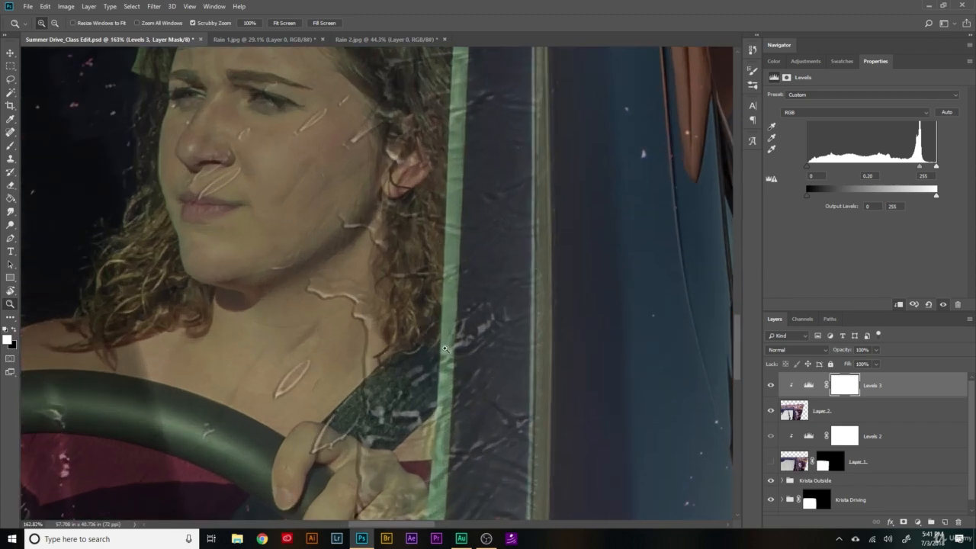
left_click_drag(455, 361, 366, 361)
left_click(772, 410)
left_click(771, 410)
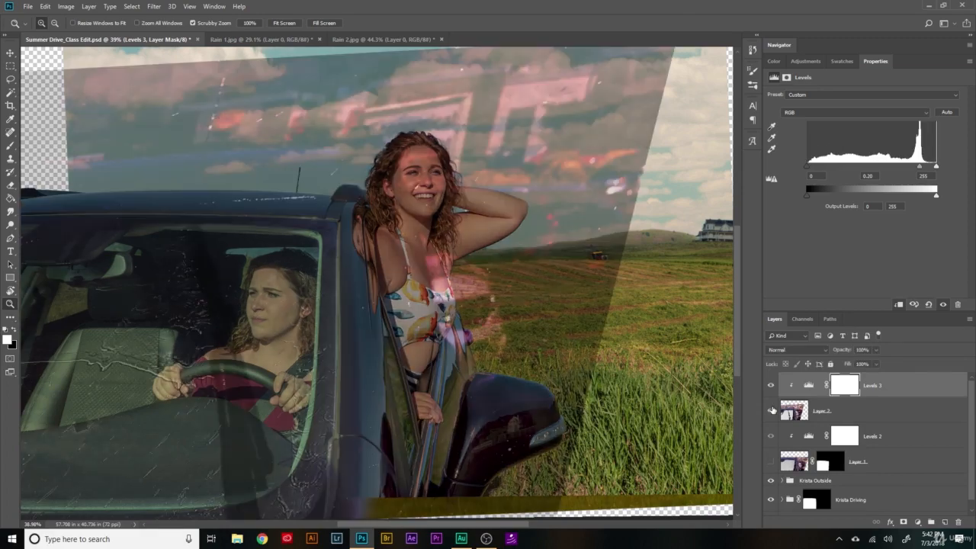
left_click(772, 410)
left_click(772, 410)
left_click_drag(332, 312, 287, 362)
key("ctrl+minus")
key("ctrl+minus")
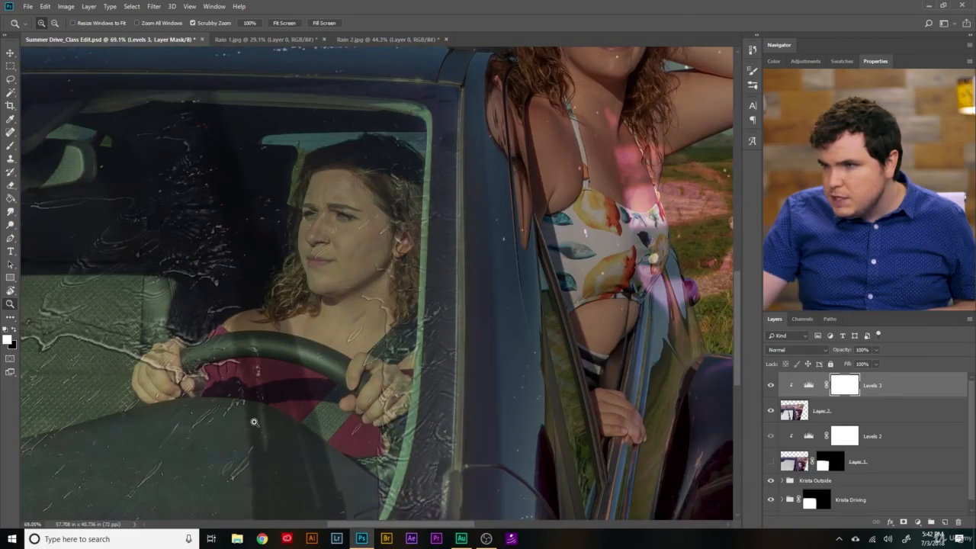
Add a layer mask to the second rain layer and invert it to black
key("ctrl+0")
key("alt+bracketleft")
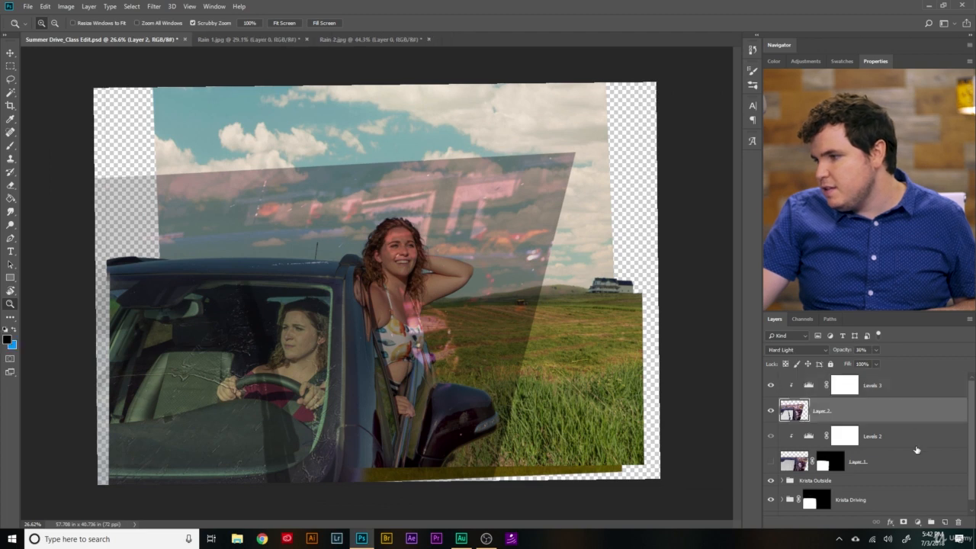
left_click(905, 524)
key("ctrl+i")
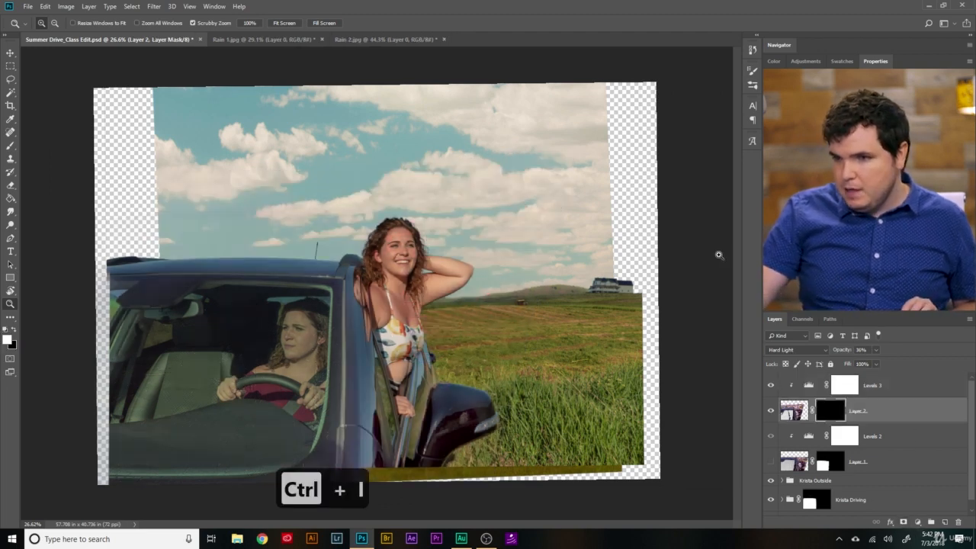
Brush white on the second rain layer's mask to reveal raindrops along the windshield's edge beside the pillar
mouse_move(330, 370)
left_mouse_down()
mouse_move(323, 463)
mouse_move(338, 403)
left_mouse_up()
key("b")
scroll(309, 358, "down", 3)
scroll(338, 404, "up", 4)
key("bracketleft")
key("bracketleft")
key("bracketleft")
key("bracketleft")
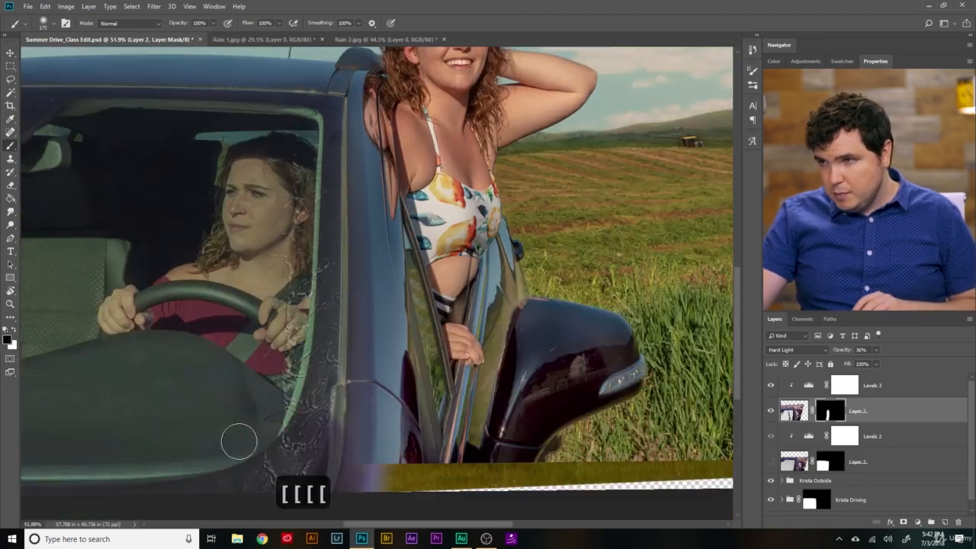
scroll(447, 404, "up", 3)
scroll(424, 359, "down", 2)
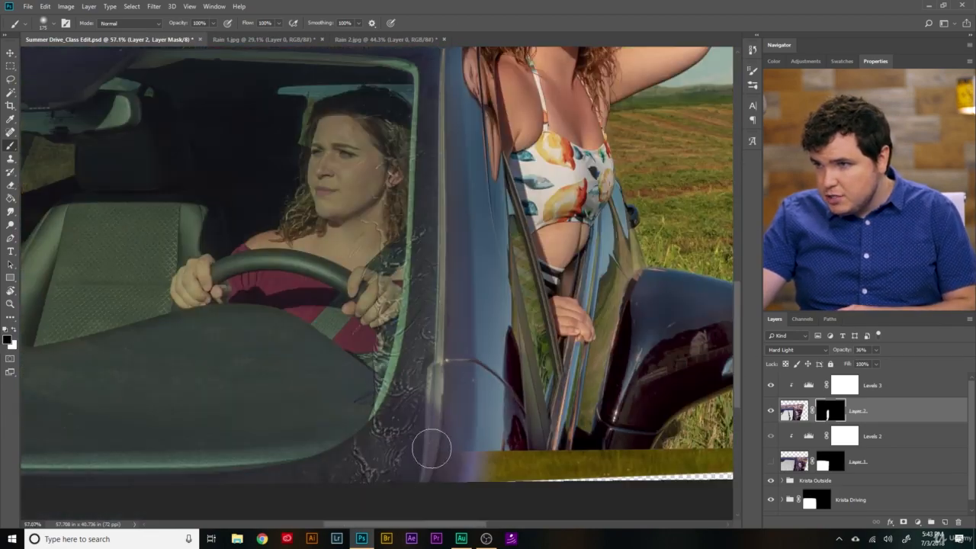
Paint black with a smaller brush on the second rain layer's mask to hide rain along the windshield pillar and upper corner
key("bracketleft")
key("bracketleft")
key("bracketleft")
key("bracketleft")
key("bracketleft")
key("bracketleft")
key("bracketleft")
key("bracketleft")
scroll(432, 450, "up", 6)
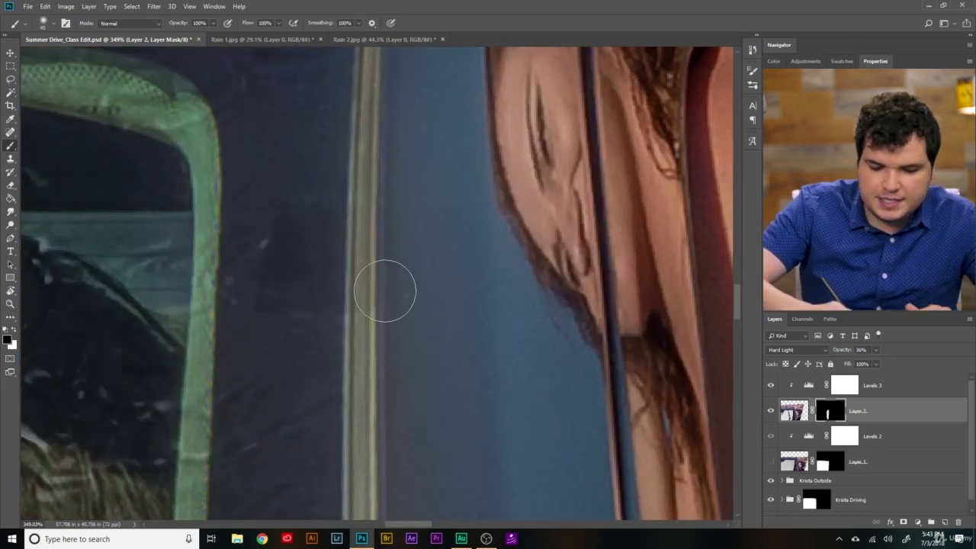
scroll(412, 74, "up", 2)
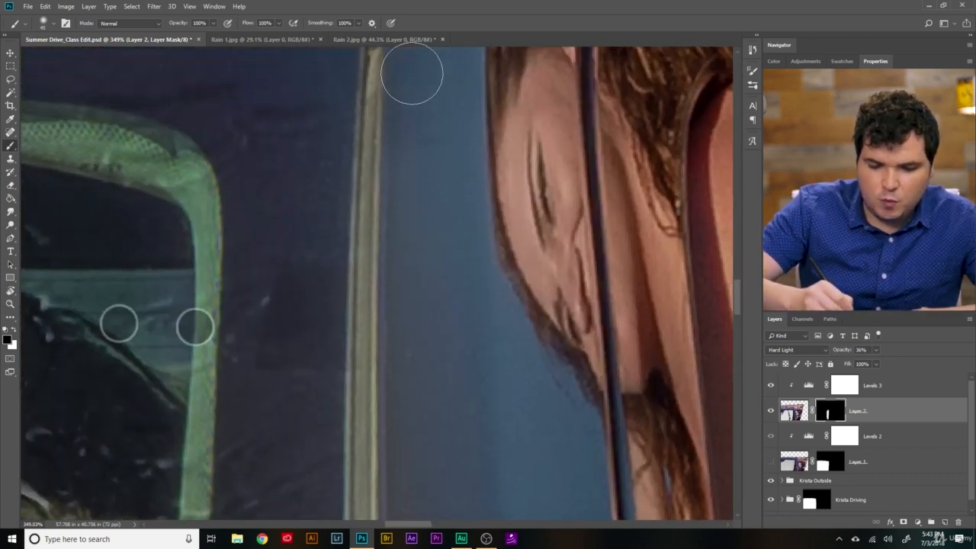
scroll(404, 229, "up", 5)
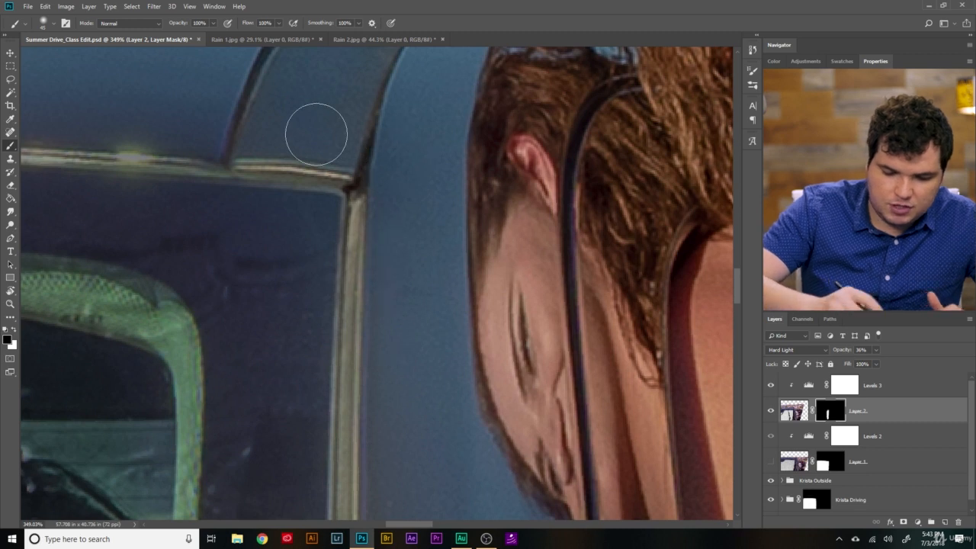
scroll(317, 134, "down", 3)
scroll(316, 134, "left", 5)
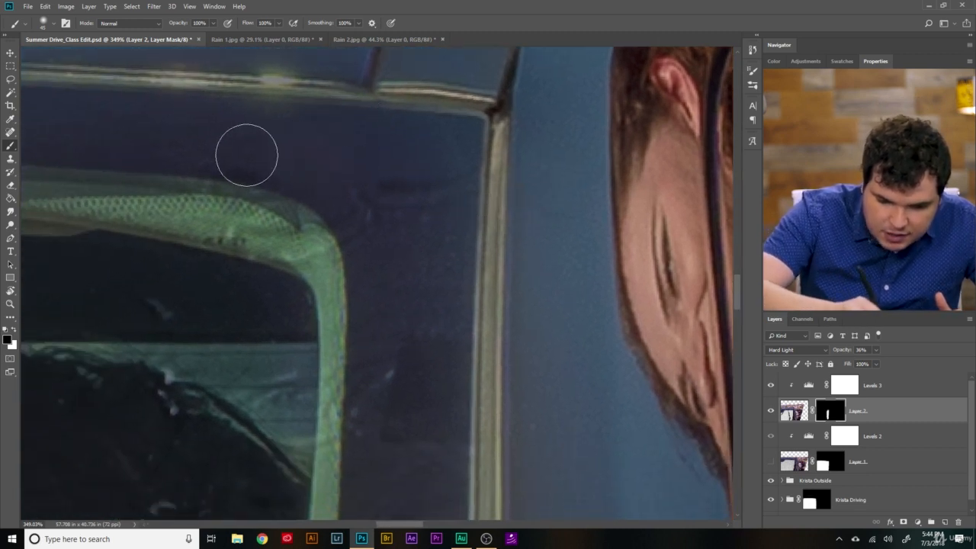
scroll(321, 129, "down", 6)
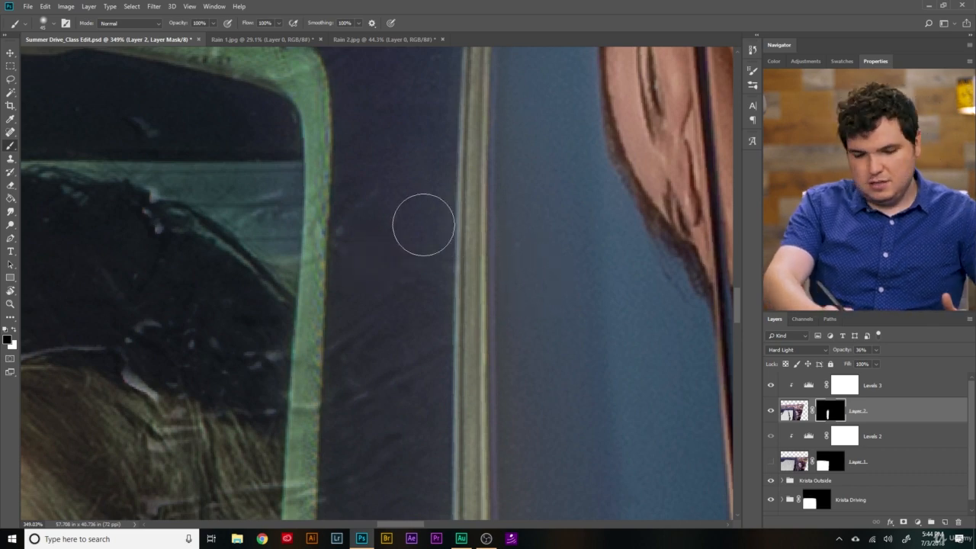
scroll(410, 126, "down", 10)
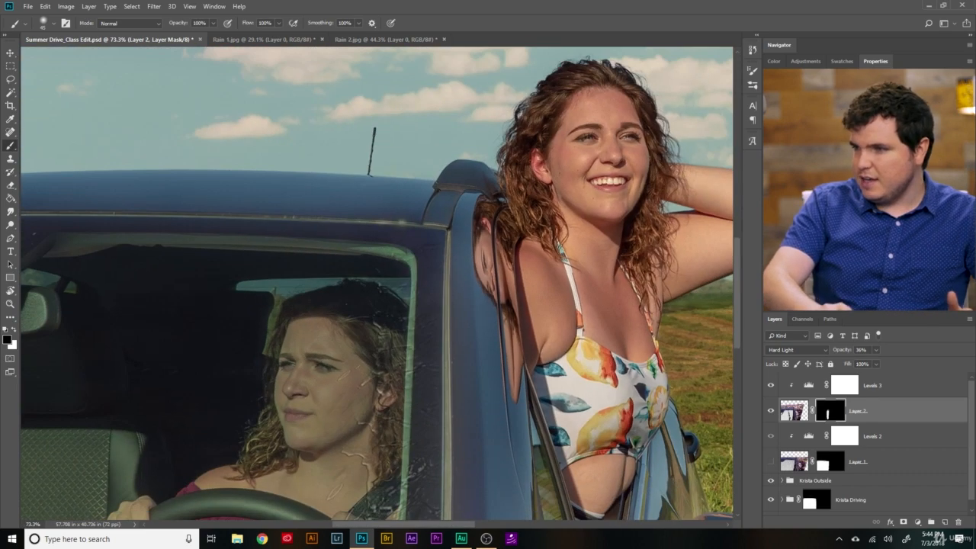
Undo the most recent changes on the second rain layer's mask near the windshield's upper corner
scroll(410, 402, "up", 5)
scroll(561, 305, "up", 3)
key("ctrl+alt+z")
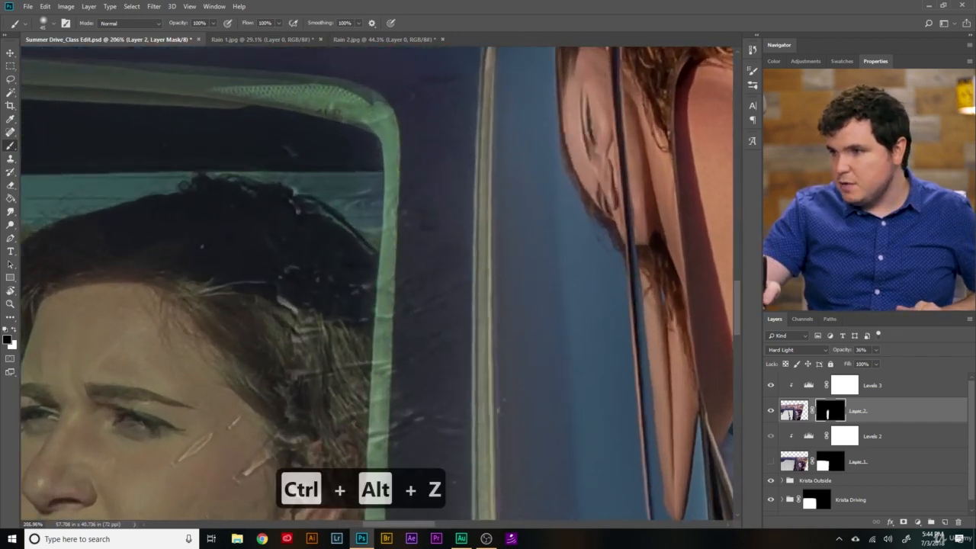
key("ctrl+alt+z")
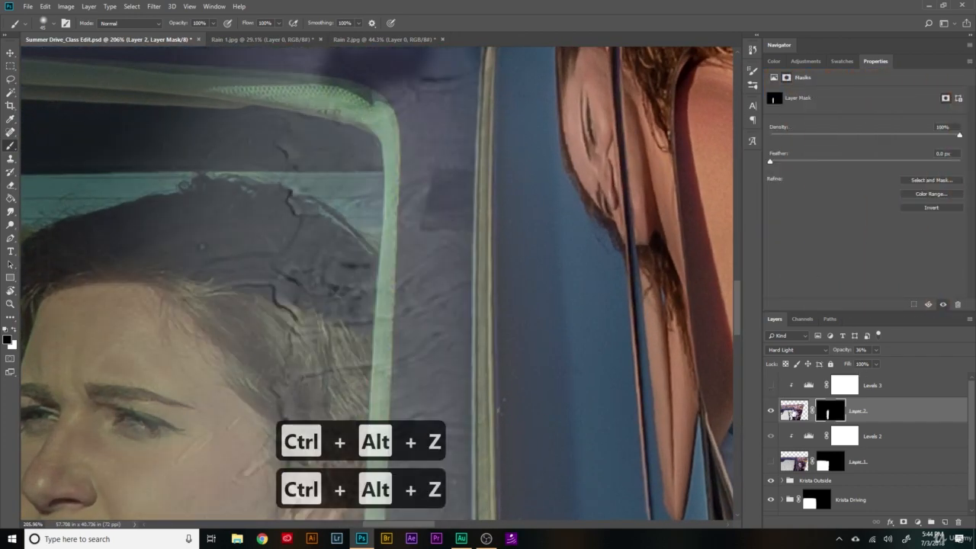
Set the second rain layer's blend mode to Normal and its opacity to 100%, with its clipped Levels adjustment hidden
left_click(793, 411)
left_click(823, 350)
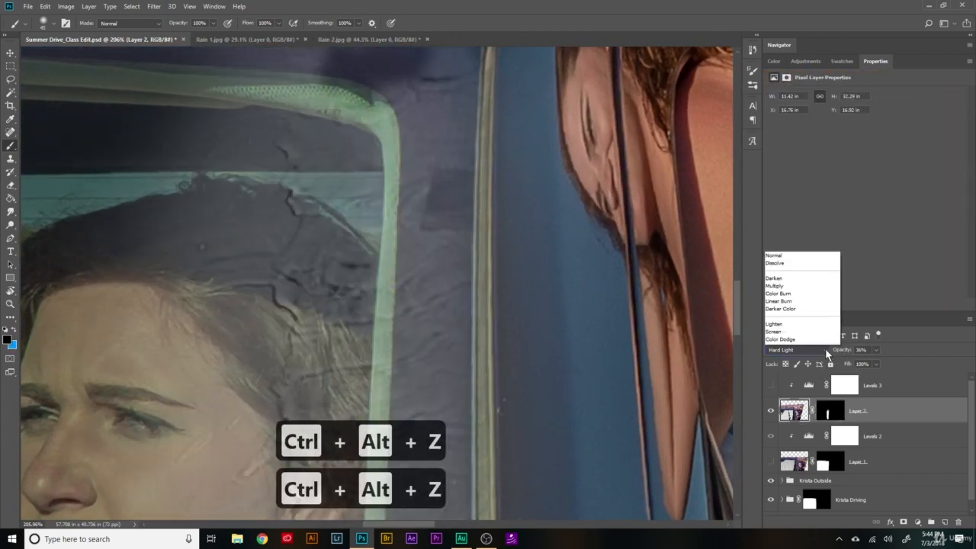
left_click(813, 105)
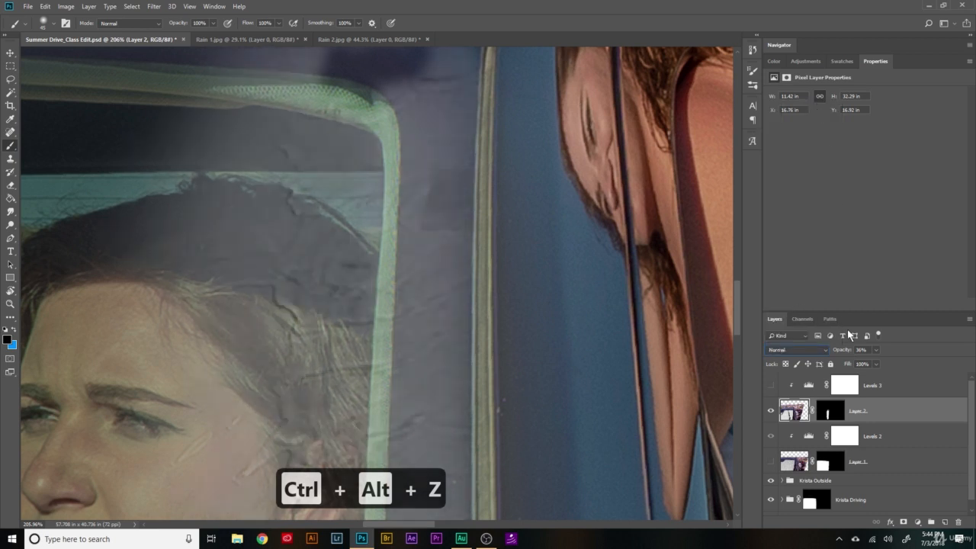
left_click_drag(843, 350, 884, 350)
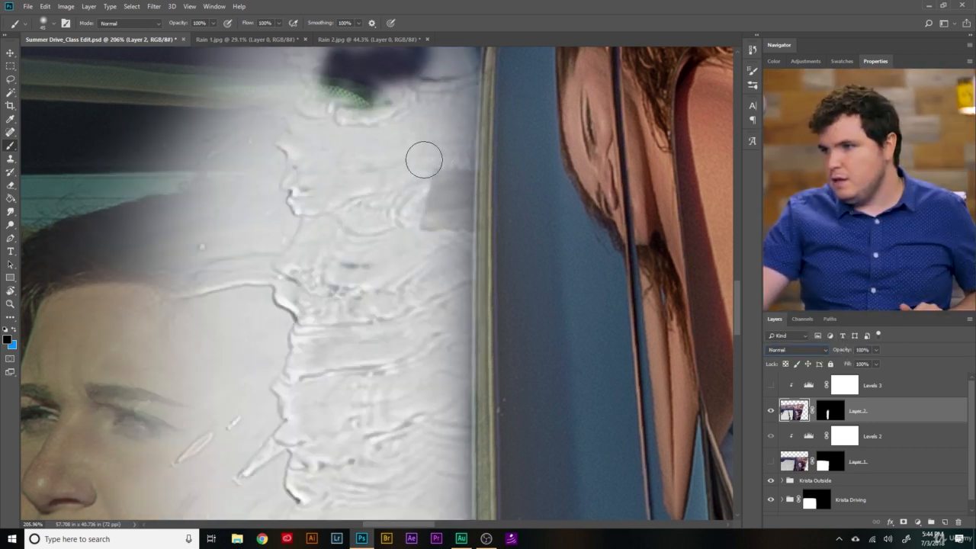
Use the Clone Stamp to cover the gray rectangular patch beside the pillar with rain texture on the second rain layer
left_click(12, 135)
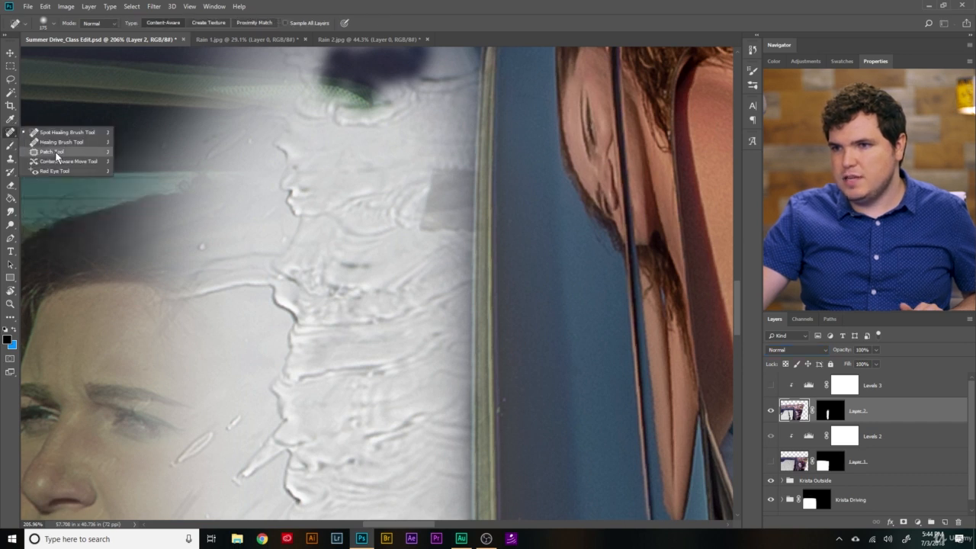
left_click(10, 159)
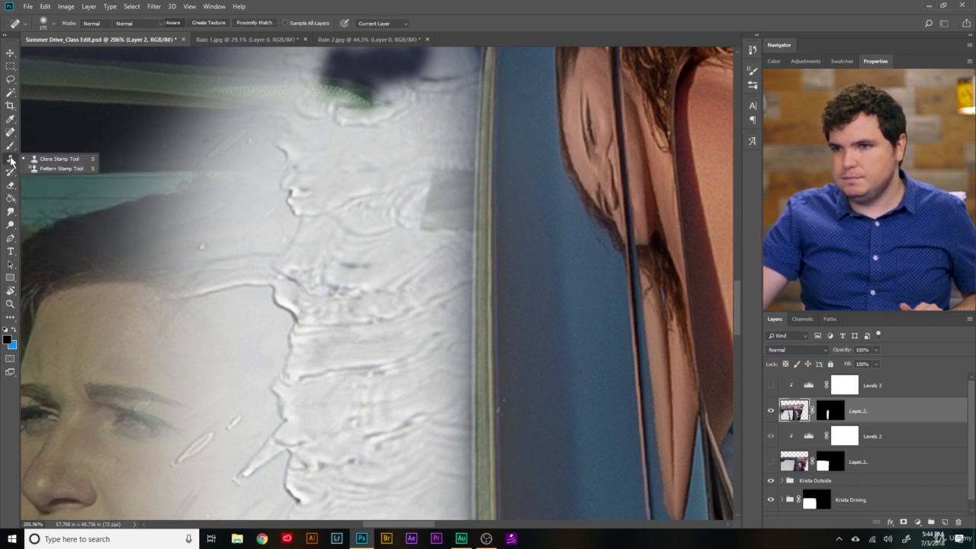
left_click(40, 159)
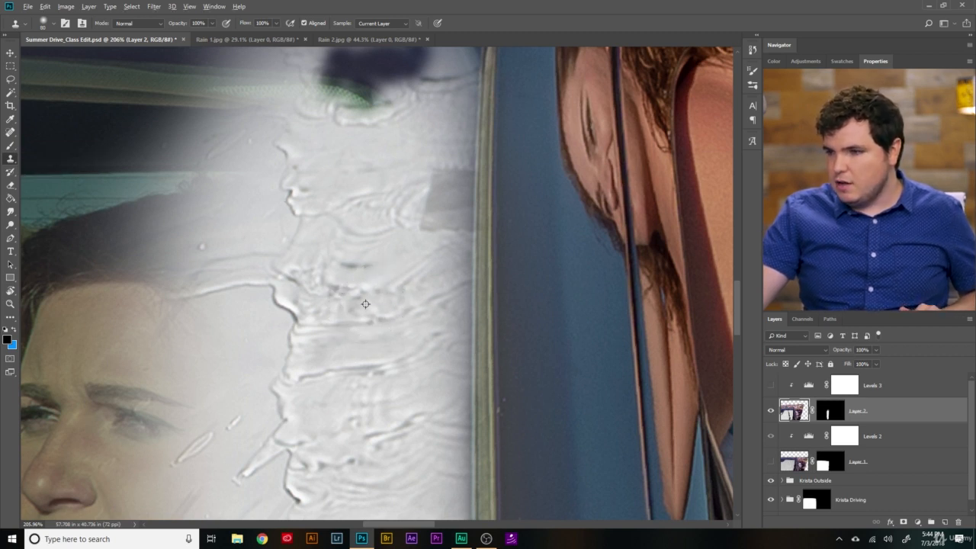
mouse_move(436, 260)
left_mouse_down()
mouse_move(458, 215)
mouse_move(436, 222)
mouse_move(443, 181)
mouse_move(467, 222)
mouse_move(479, 159)
mouse_move(474, 220)
mouse_move(438, 148)
mouse_move(432, 252)
left_mouse_up()
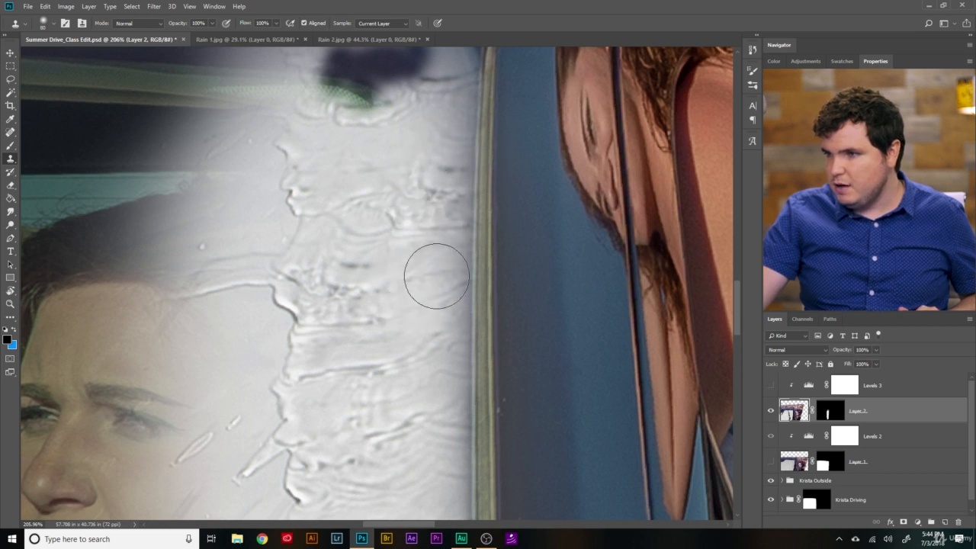
left_click_drag(479, 169, 456, 164)
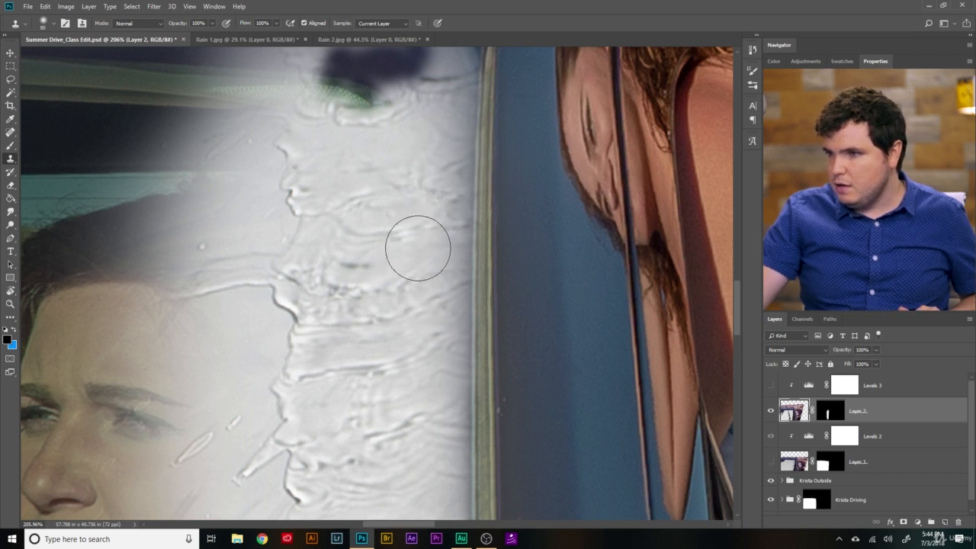
Try to clone rain texture over the dark spot near the top of the second rain layer and undo the strokes
scroll(382, 355, "down", 3)
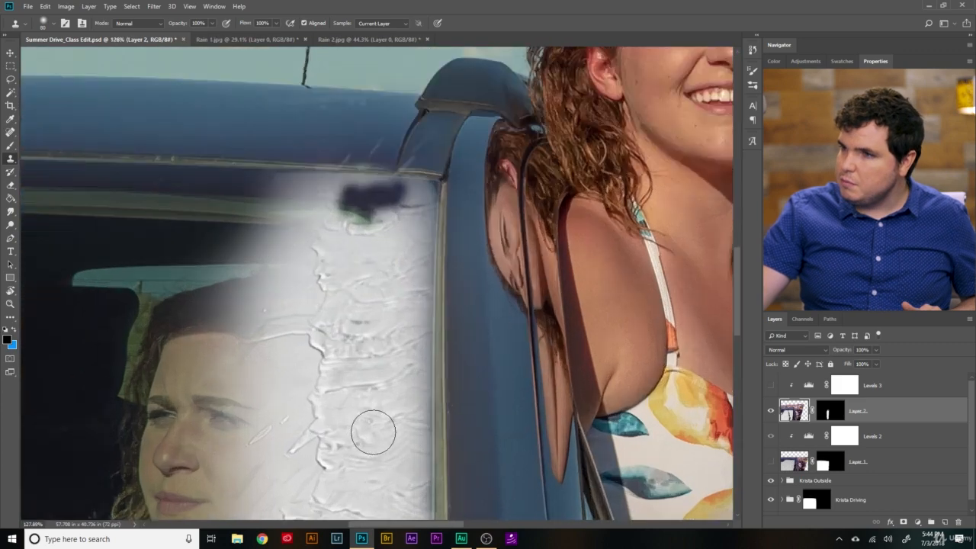
scroll(375, 425, "up", 4)
scroll(377, 410, "down", 3)
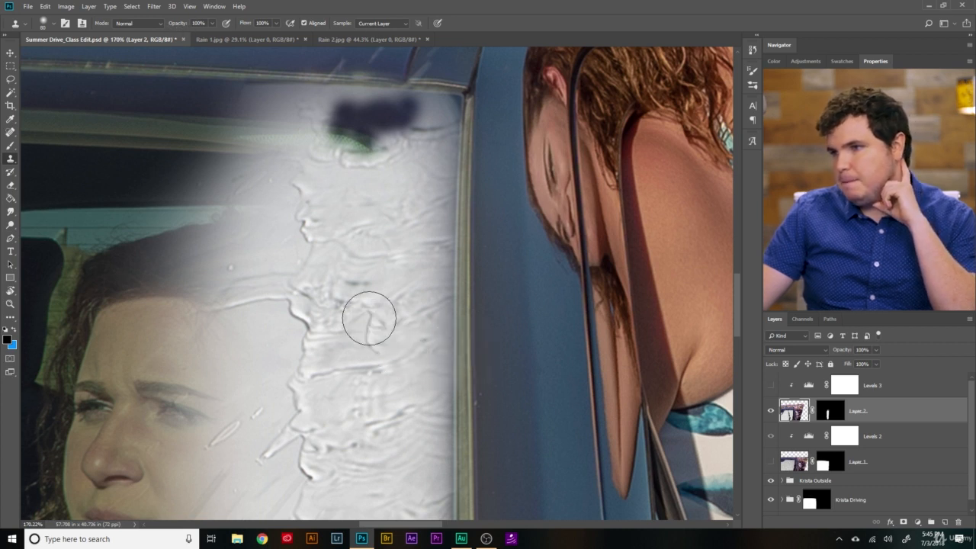
left_click(407, 113)
key("ctrl+alt+z")
key("ctrl+alt+z")
key("ctrl+alt+z")
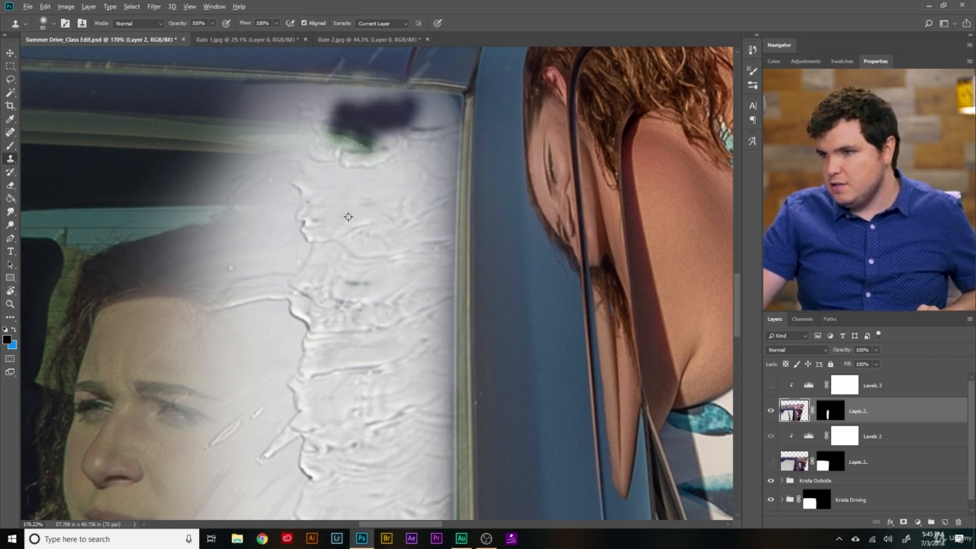
left_click_drag(350, 115, 419, 134)
key("ctrl+alt+z")
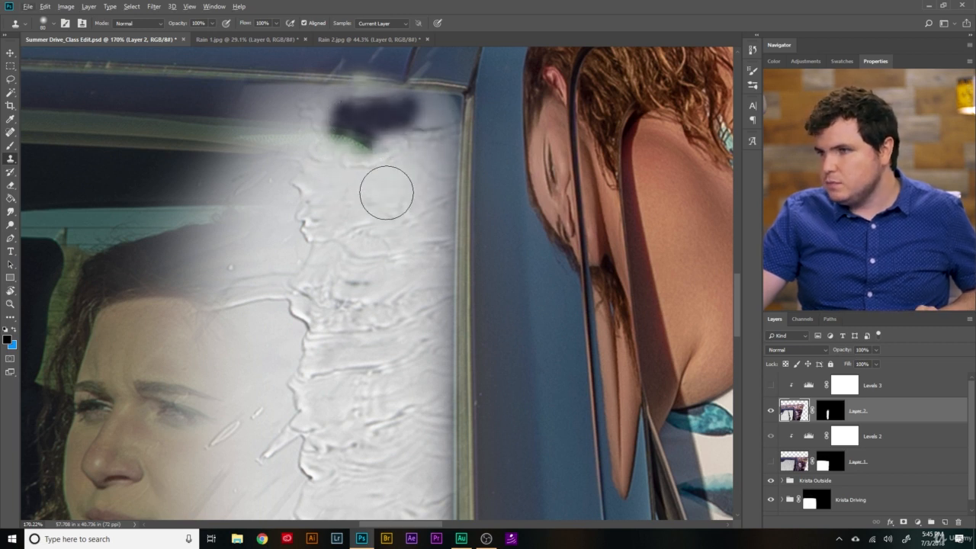
key("ctrl+z")
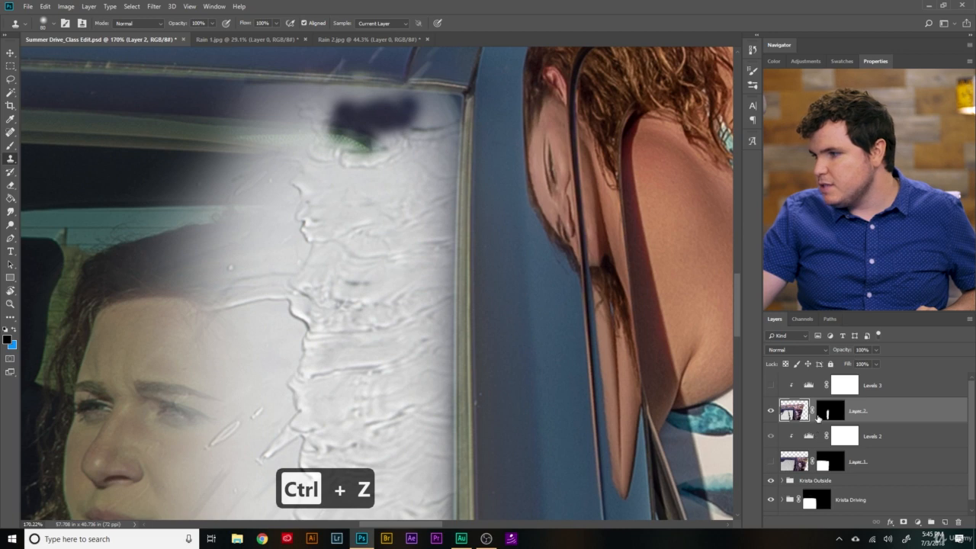
Display the second rain layer's mask on its own and paint white over the black blotch near its top
left_click(836, 416, "alt")
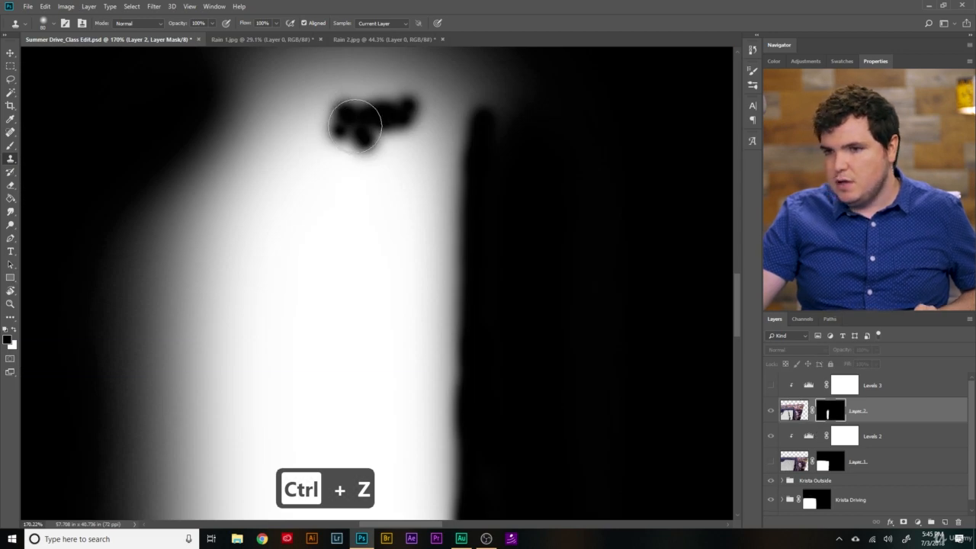
key("b")
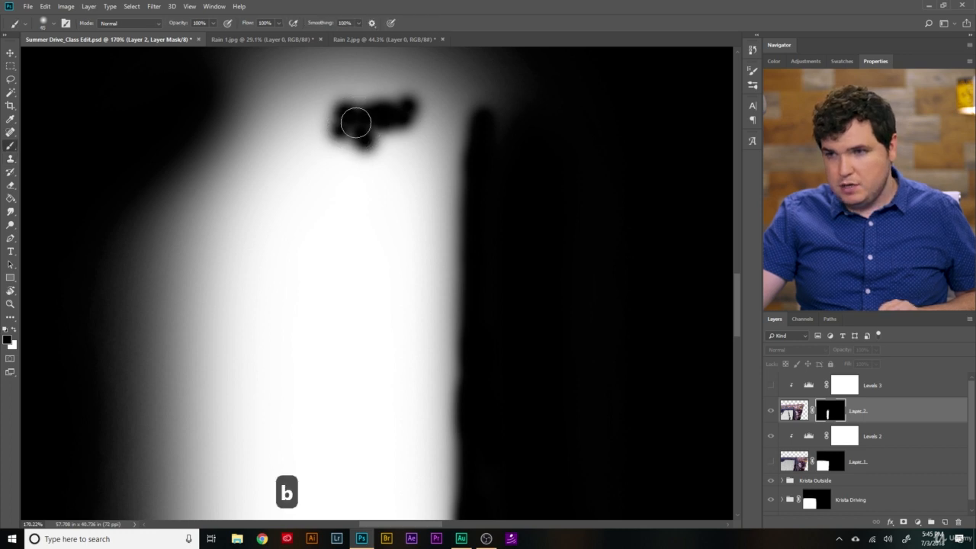
key("x")
left_click_drag(338, 131, 338, 145)
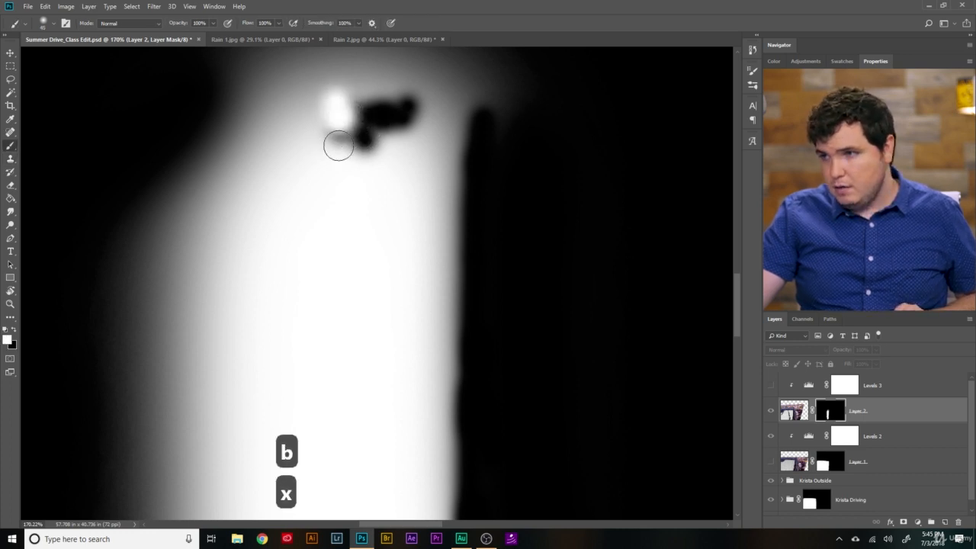
key("ctrl+z")
key("bracketright")
key("bracketright")
key("bracketright")
key("bracketright")
key("bracketright")
key("bracketright")
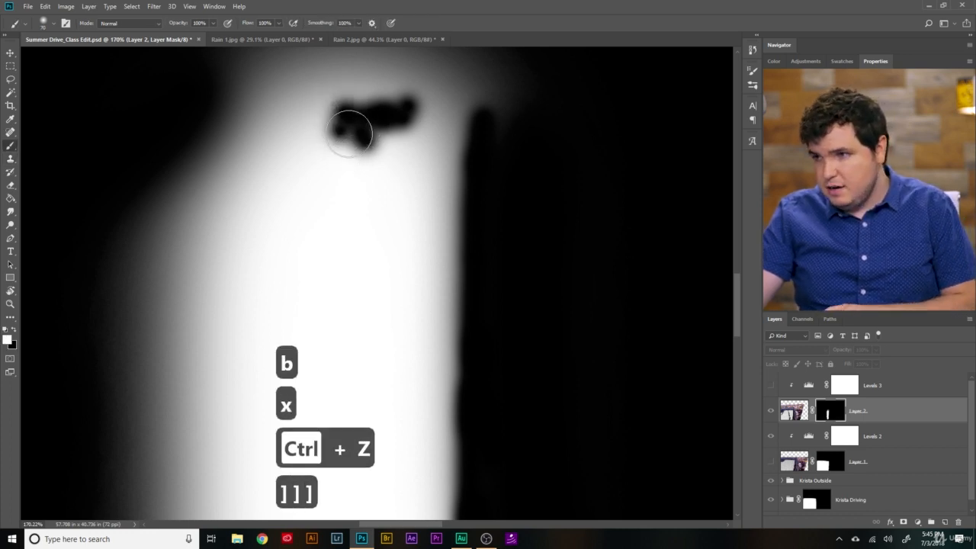
key("bracketright")
mouse_move(348, 132)
left_mouse_down()
mouse_move(391, 130)
mouse_move(401, 116)
mouse_move(342, 126)
mouse_move(343, 113)
mouse_move(349, 140)
left_mouse_up()
key("bracketleft")
key("bracketleft")
key("bracketleft")
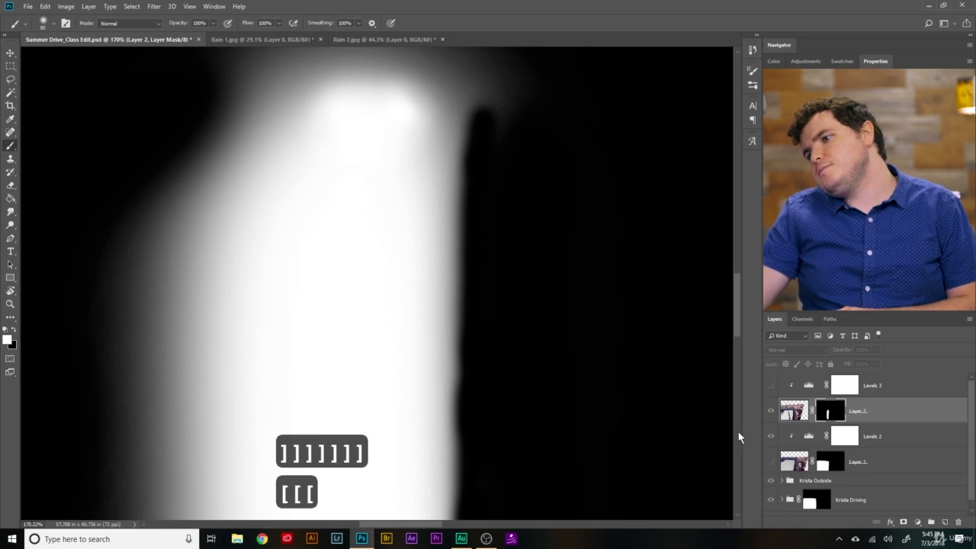
Clone clean rain texture over the dark distorted marks near the top of the second rain layer's image
left_click(794, 411)
scroll(388, 176, "up", 3)
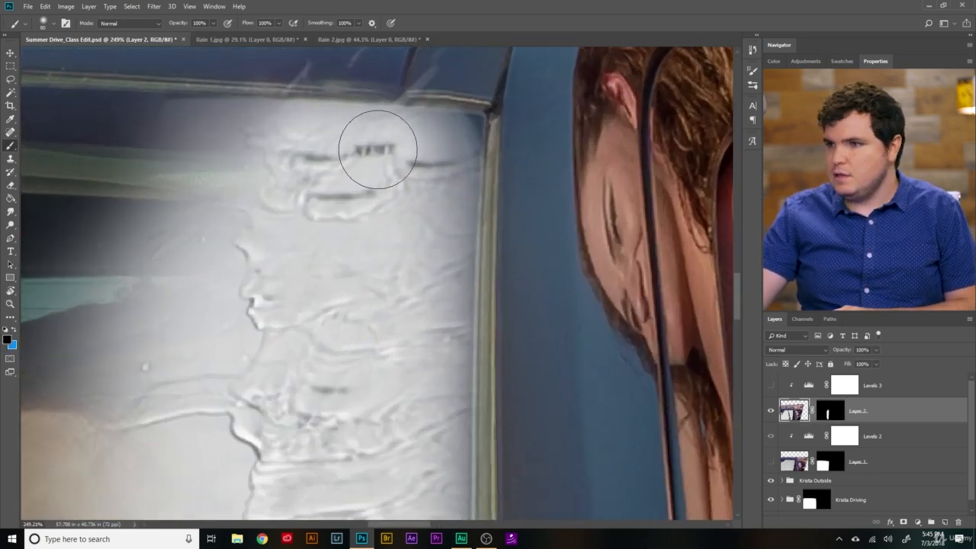
left_click(10, 160)
left_click(360, 209, "alt")
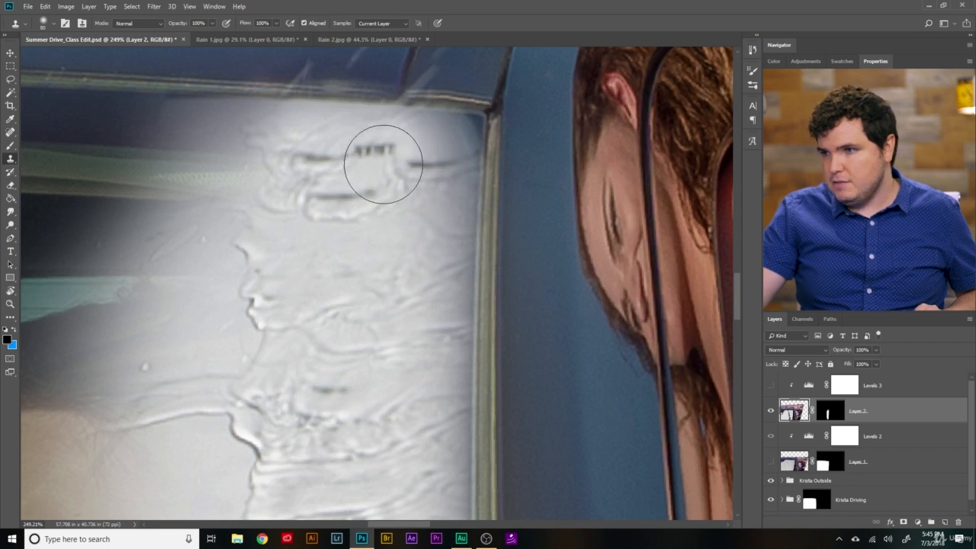
mouse_move(381, 163)
left_mouse_down()
mouse_move(298, 160)
mouse_move(364, 214)
left_mouse_up()
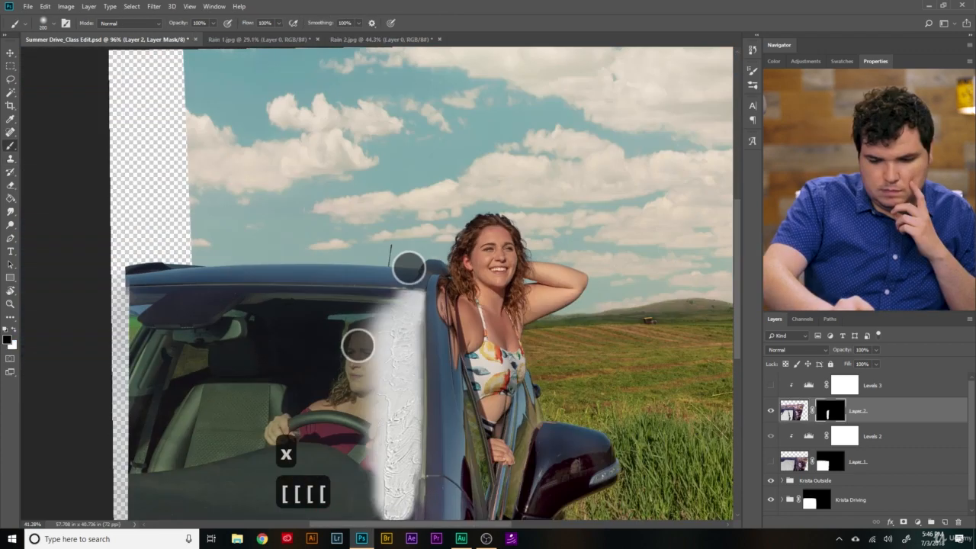
Target the second rain layer's image and turn its clipped Levels adjustment back on
scroll(317, 248, "down", 5)
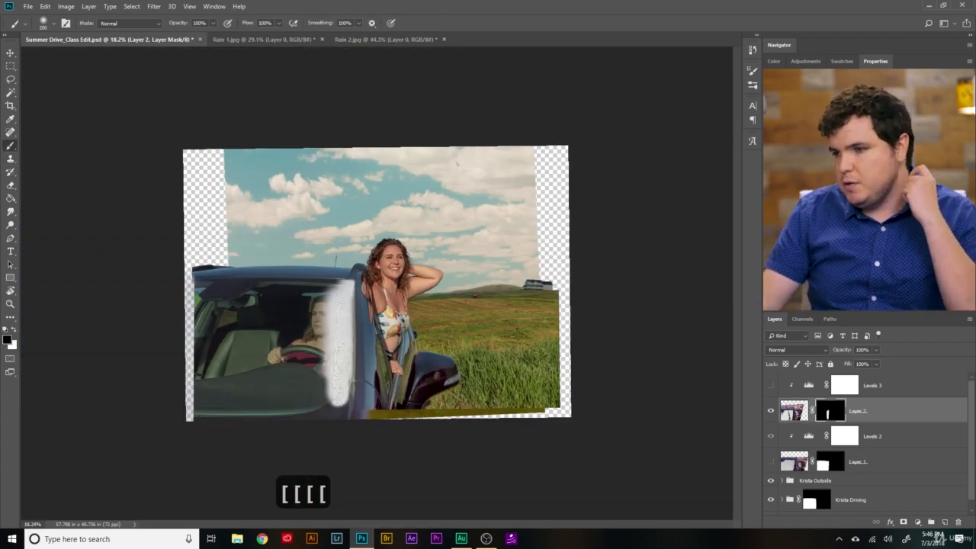
scroll(358, 275, "up", 2)
scroll(341, 351, "up", 3)
left_click(794, 411)
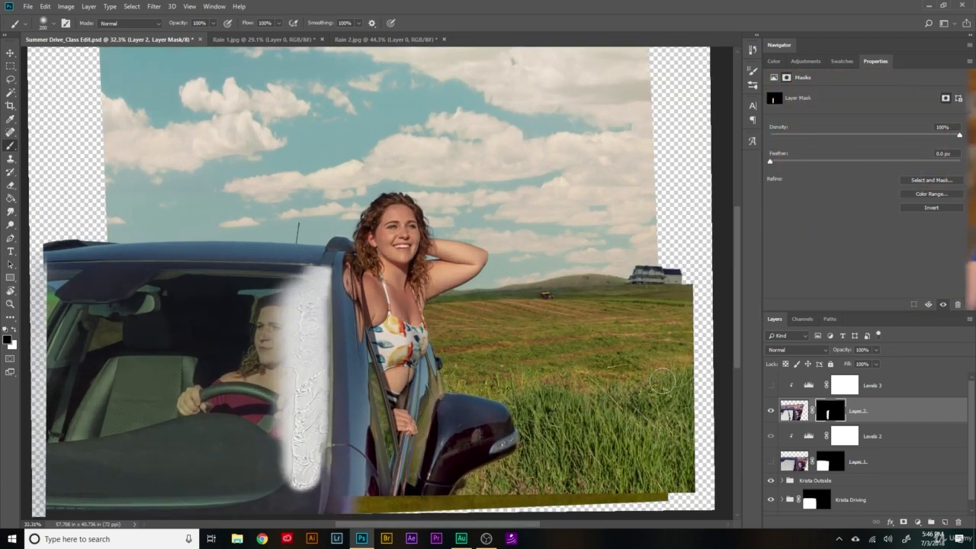
left_click(771, 385)
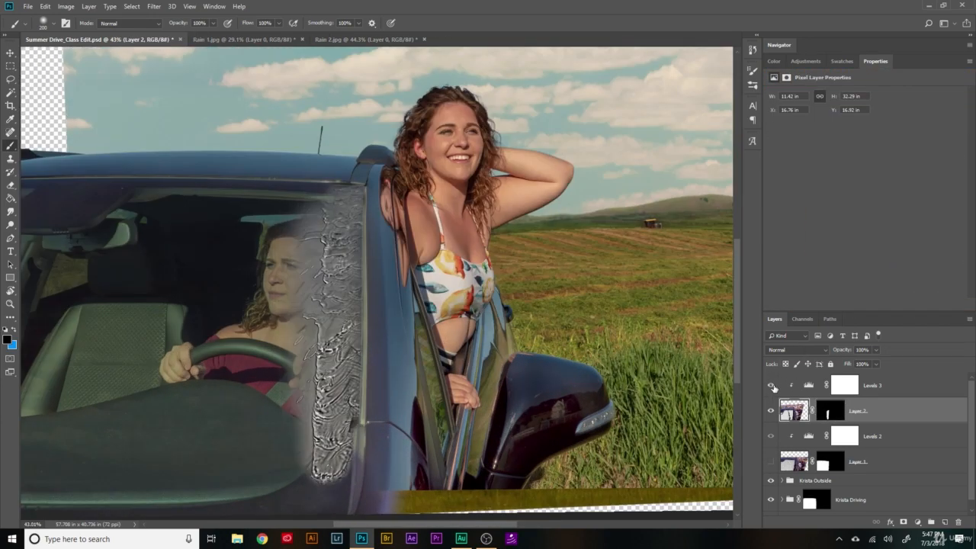
Set the second rain layer to Hard Light at 33% opacity and show the first rain layer again
left_click(800, 349)
left_click(813, 233)
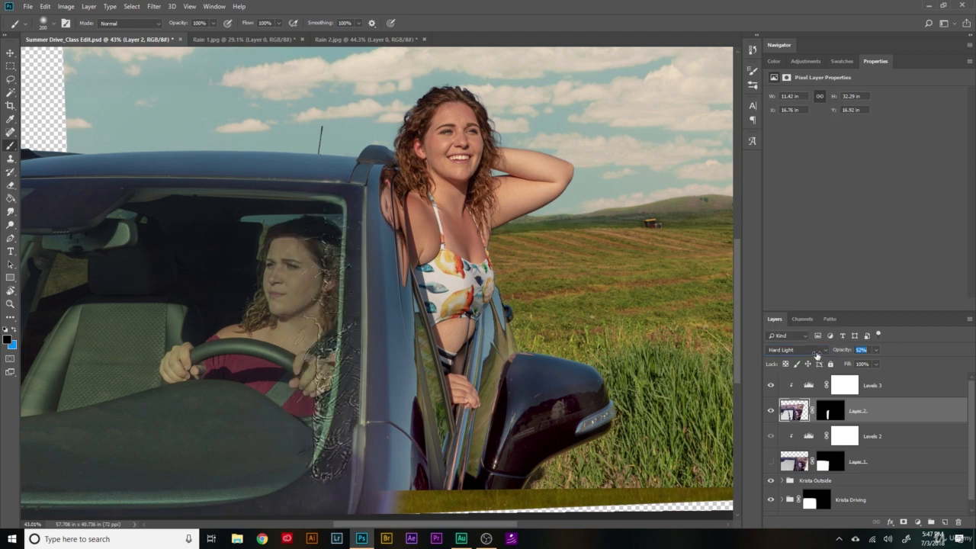
type("12")
key("Return")
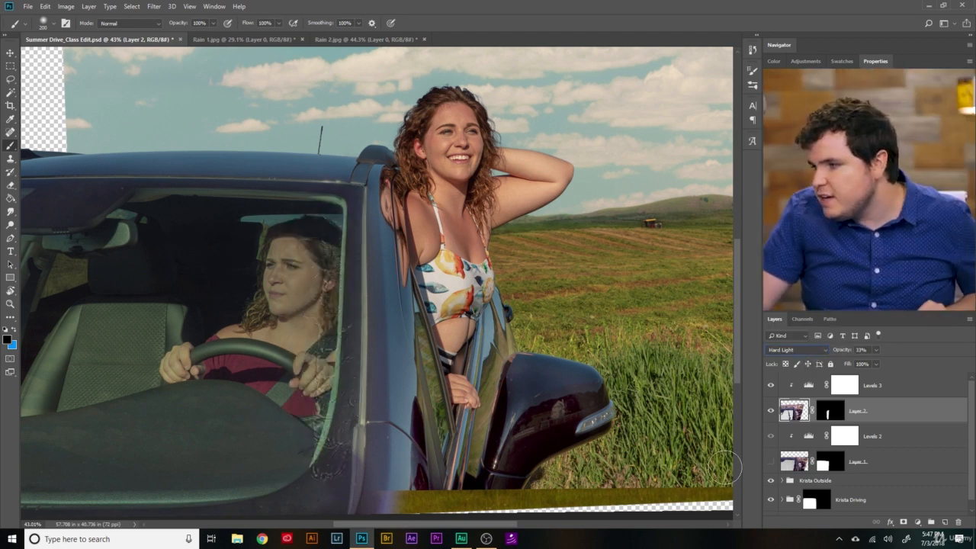
left_click(771, 463)
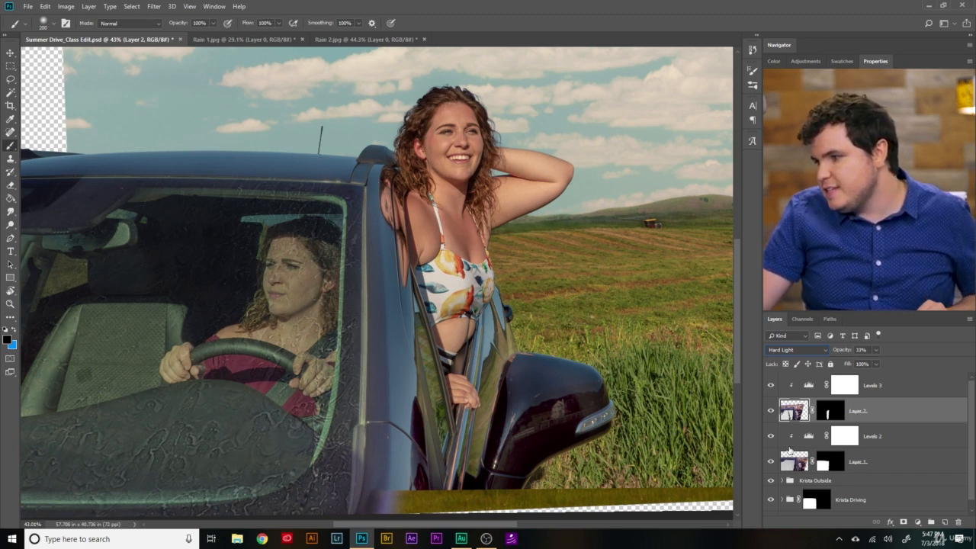
Fade the first rain layer's mask over the driver with a 400-pixel black brush at 8% opacity, and set that layer's opacity to 75%
left_click(826, 463)
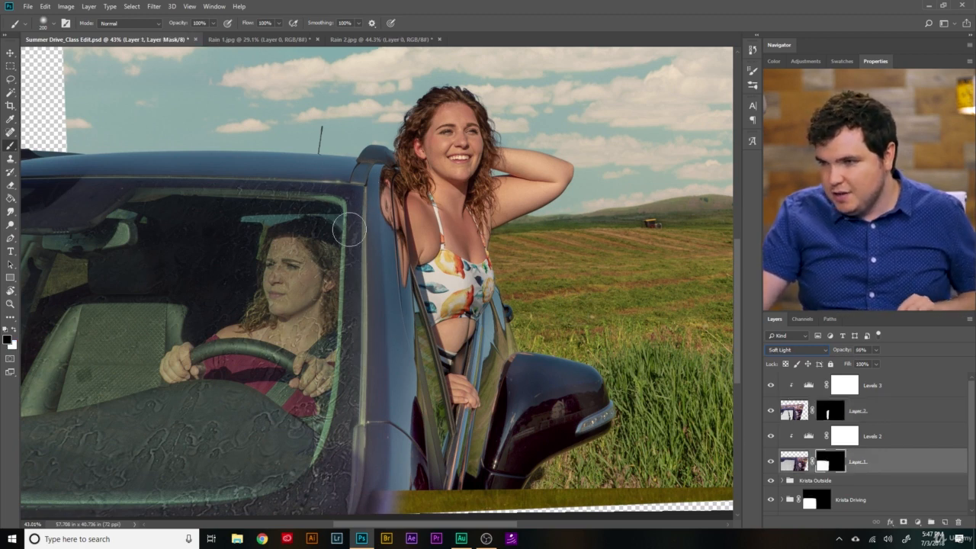
key("bracketright")
key("bracketright")
key("bracketright")
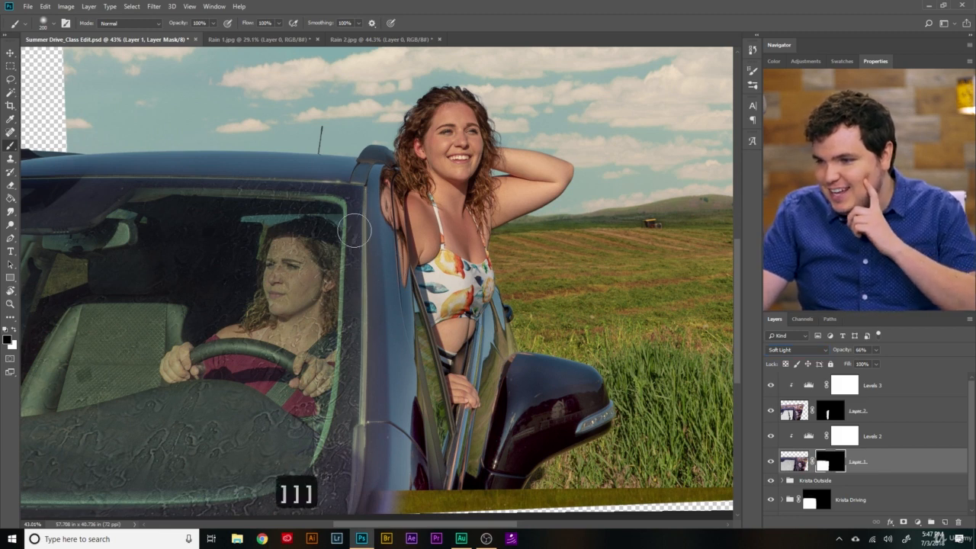
key("bracketright")
key("bracketright")
key("bracketright")
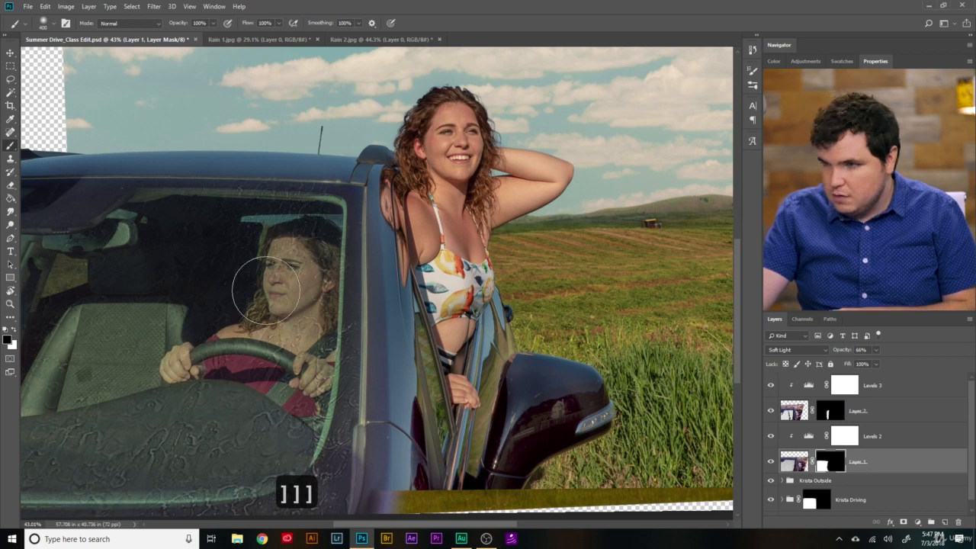
scroll(252, 292, "up", 3)
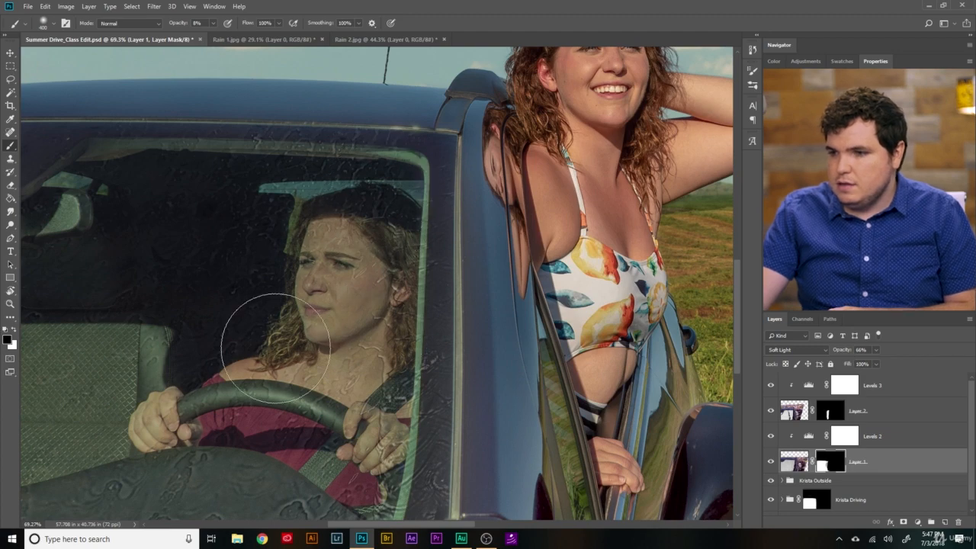
scroll(233, 427, "down", 2)
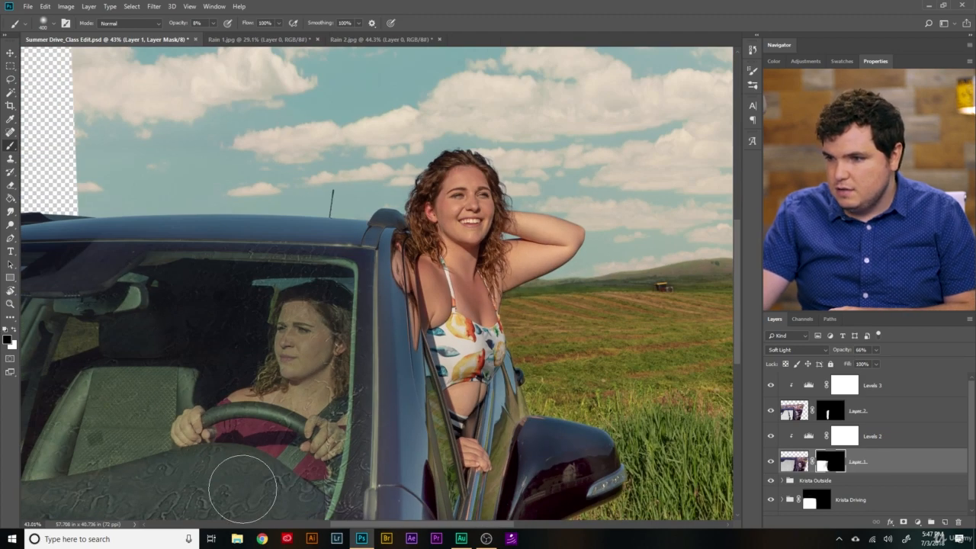
key("ctrl+0")
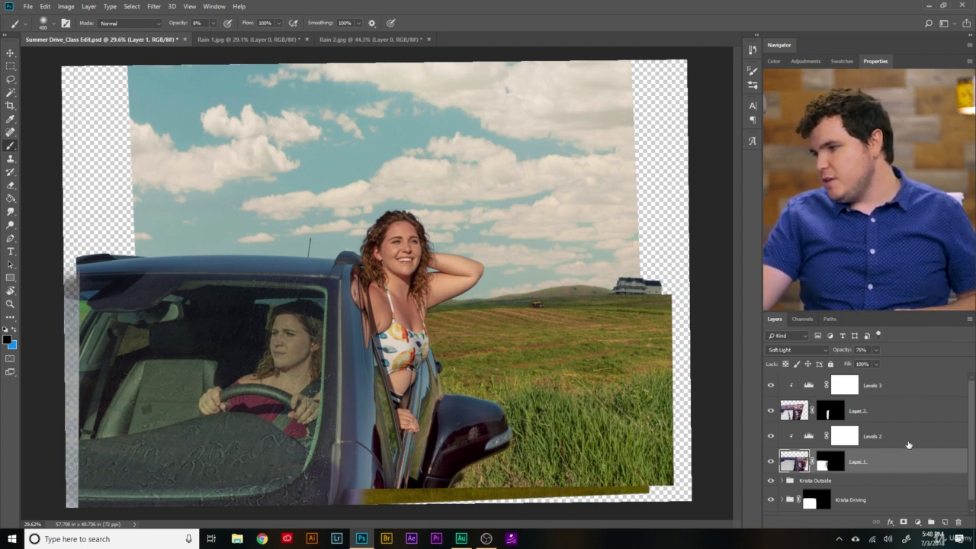
Group both rain layers with their Levels adjustments and name the group "Rain"
left_click(916, 388, "shift")
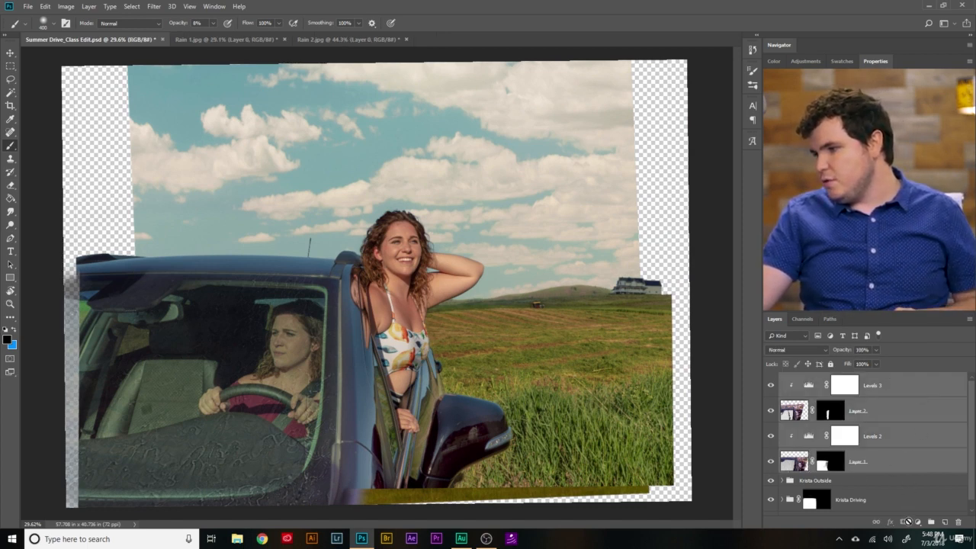
left_click(933, 523)
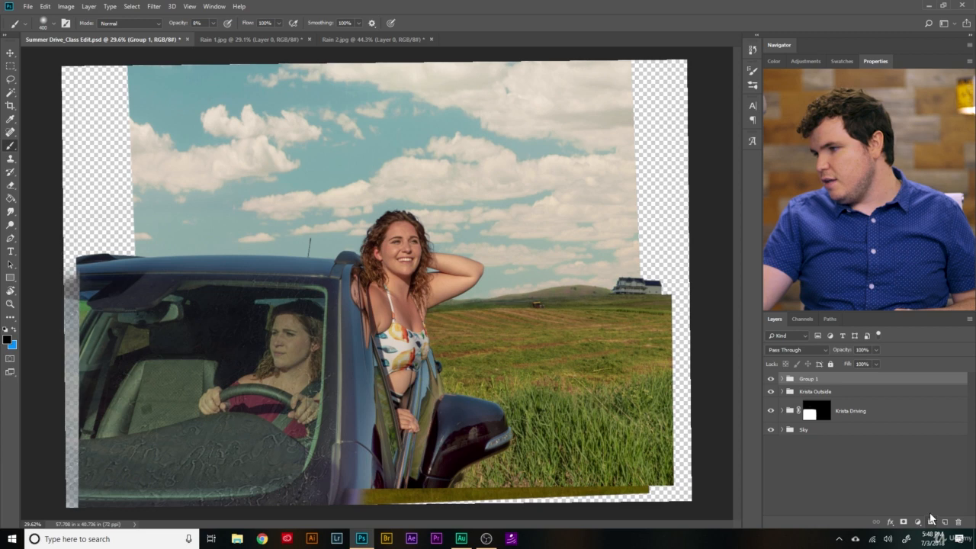
double_click(817, 379)
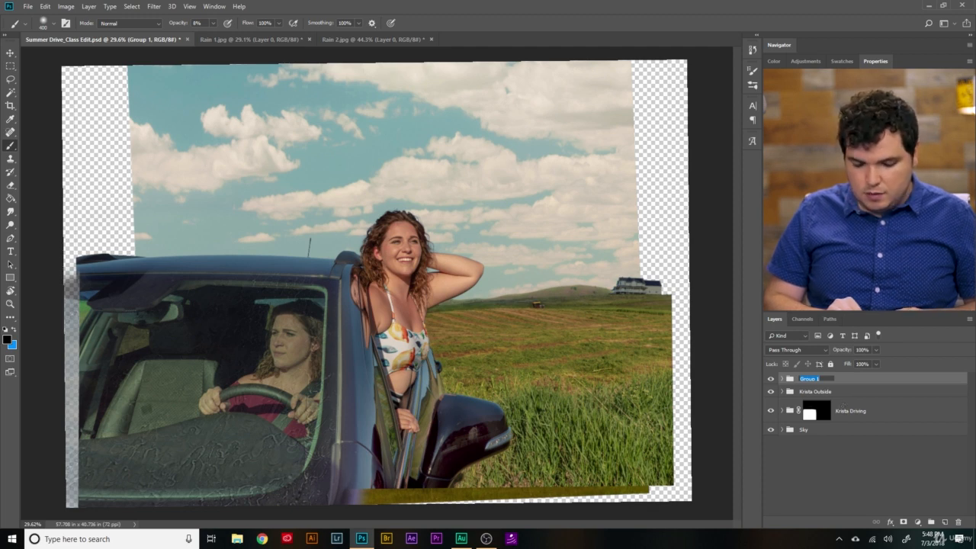
type("Rain")
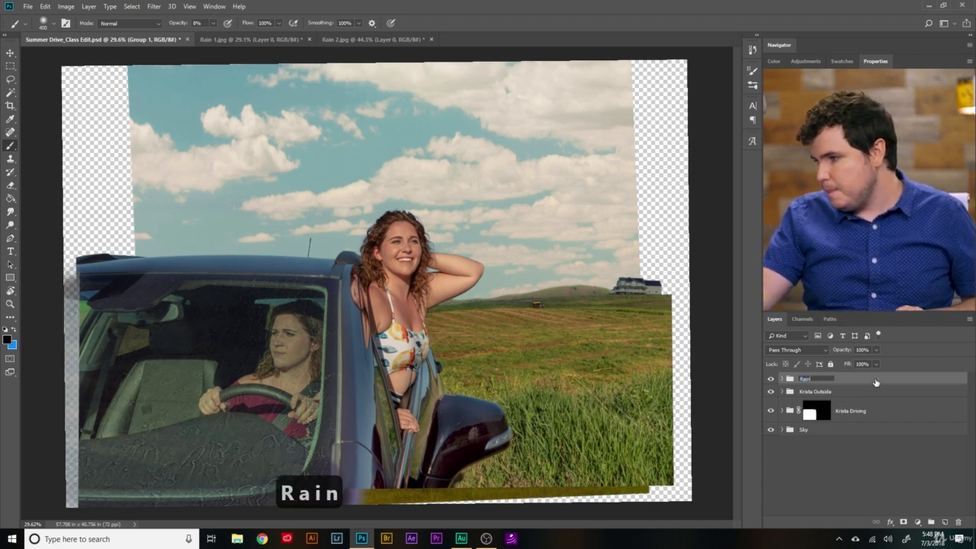
key("Return")
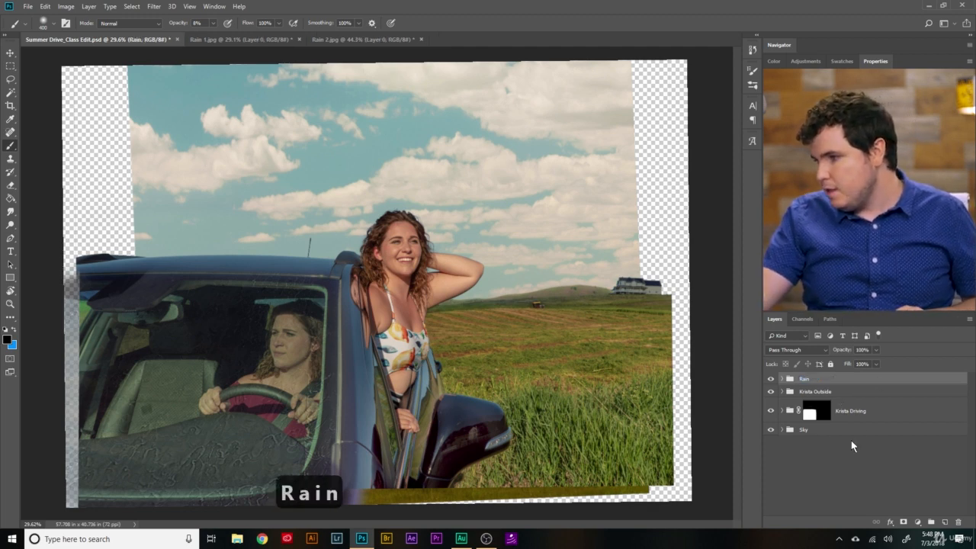
Expand the Rain group and bring another copy of the Rain 1.jpg photo into its top from the open document
left_click(781, 379)
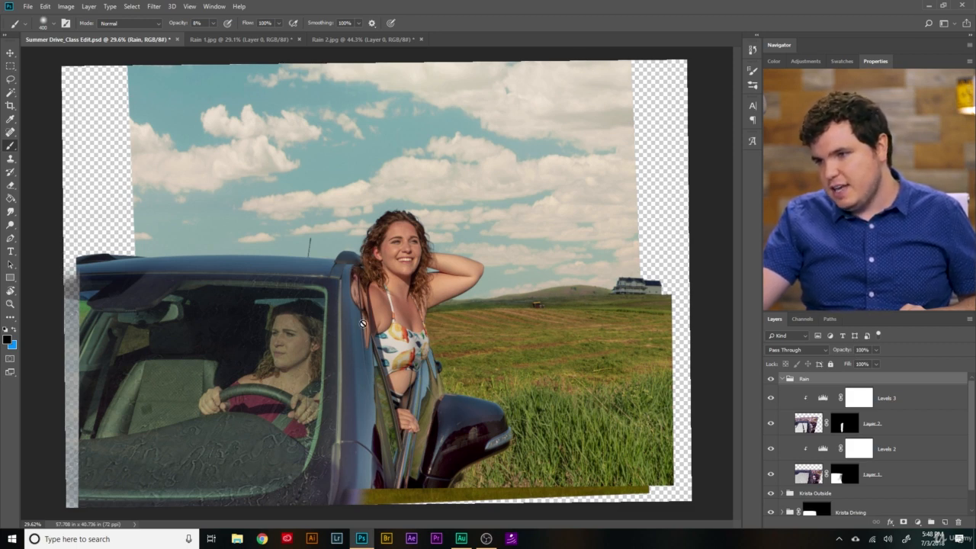
left_click(346, 40)
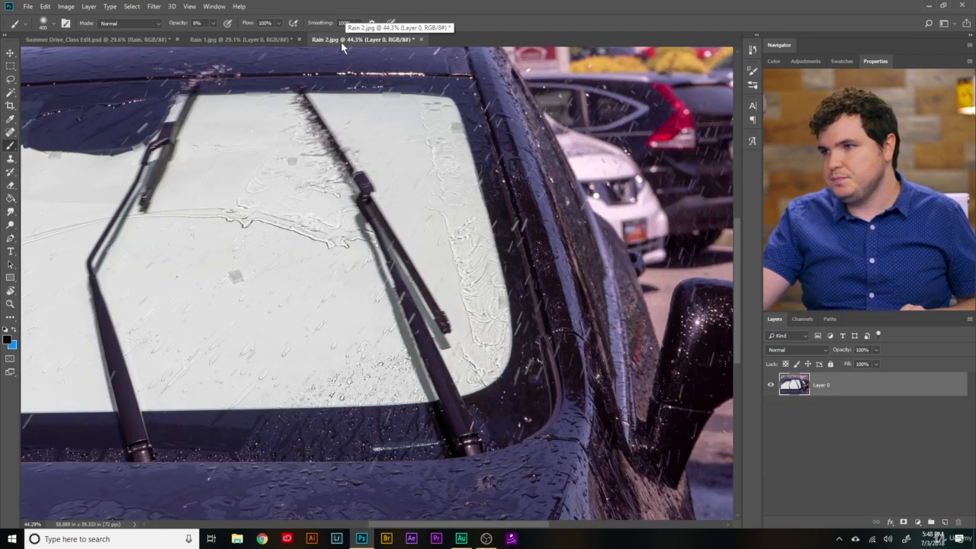
left_click(256, 41)
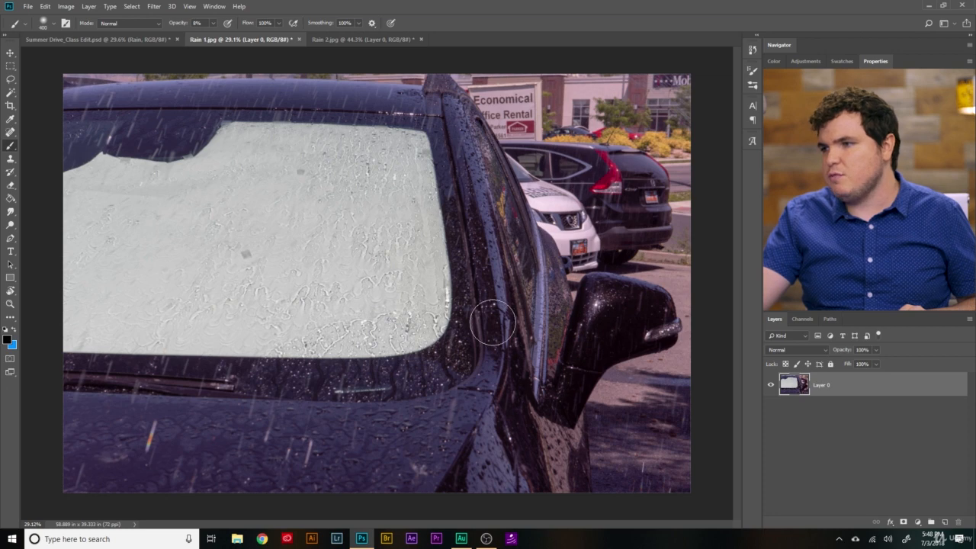
key("v")
left_click_drag(239, 135, 366, 375)
scroll(366, 374, "down", 2)
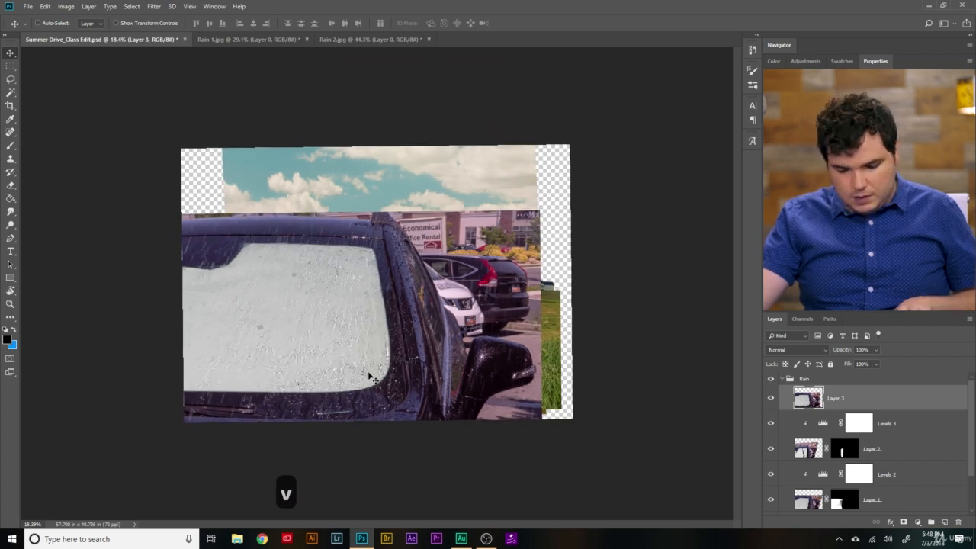
Scale the new rain photo down to about 84.5% and lower its opacity to 54% to see the car beneath
key("ctrl+t")
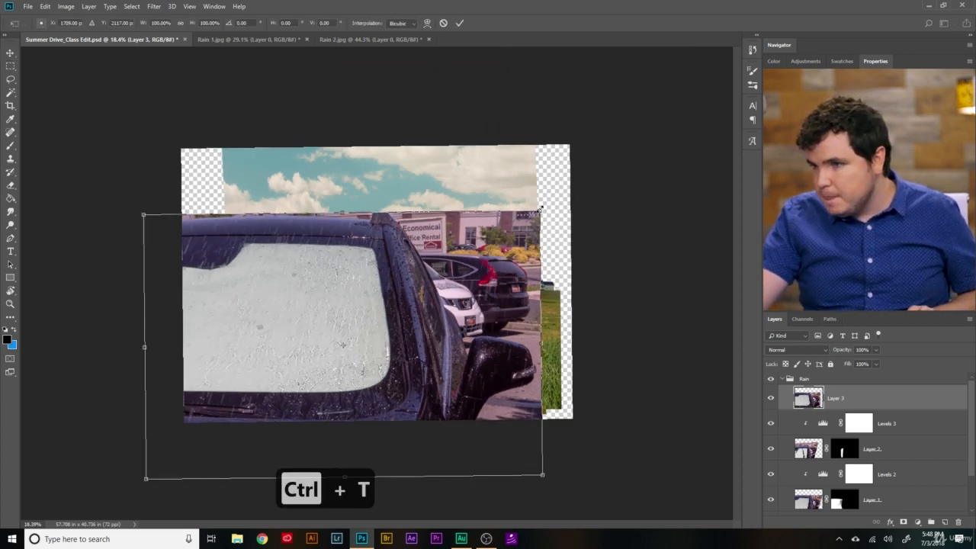
left_click_drag(539, 209, 479, 253)
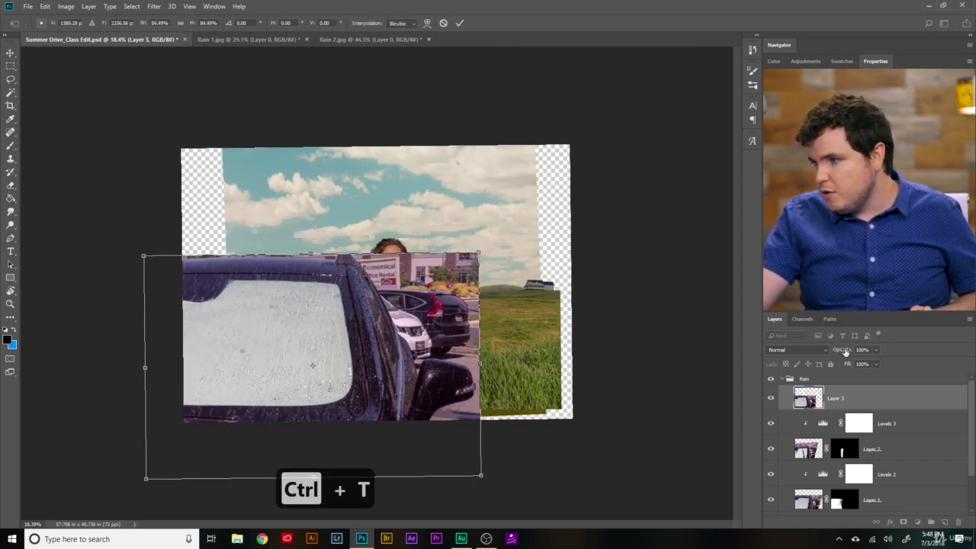
left_click_drag(845, 351, 822, 351)
scroll(376, 363, "up", 1)
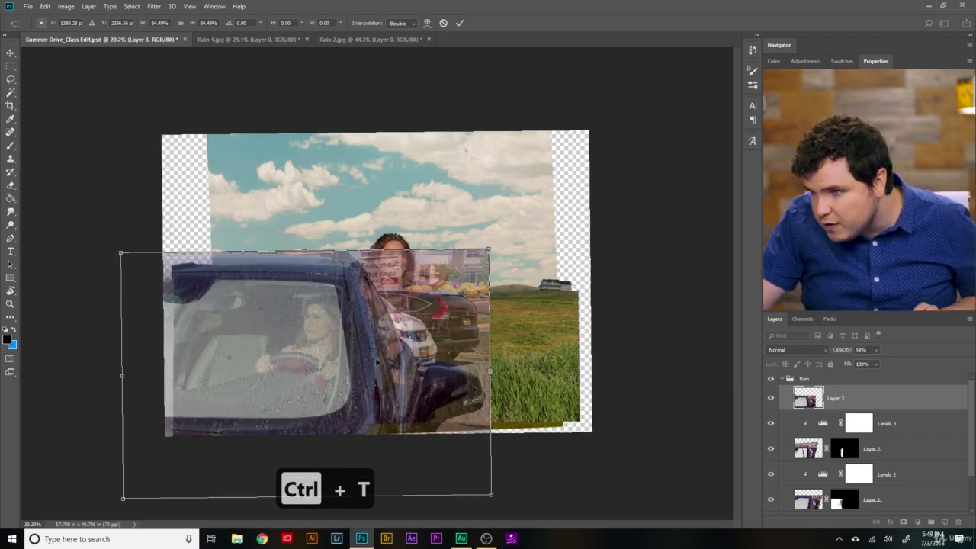
scroll(377, 363, "up", 2)
scroll(377, 363, "up", 1)
scroll(377, 402, "down", 2)
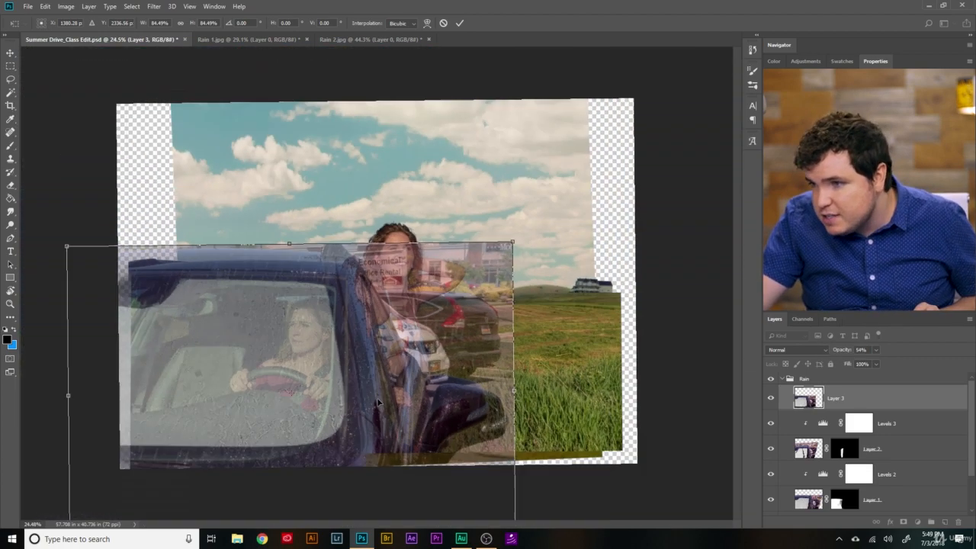
Rotate the new rain photo to about 9.6° and shift it so its windshield pillar lines up with the car's pillar
left_click_drag(557, 232, 574, 278)
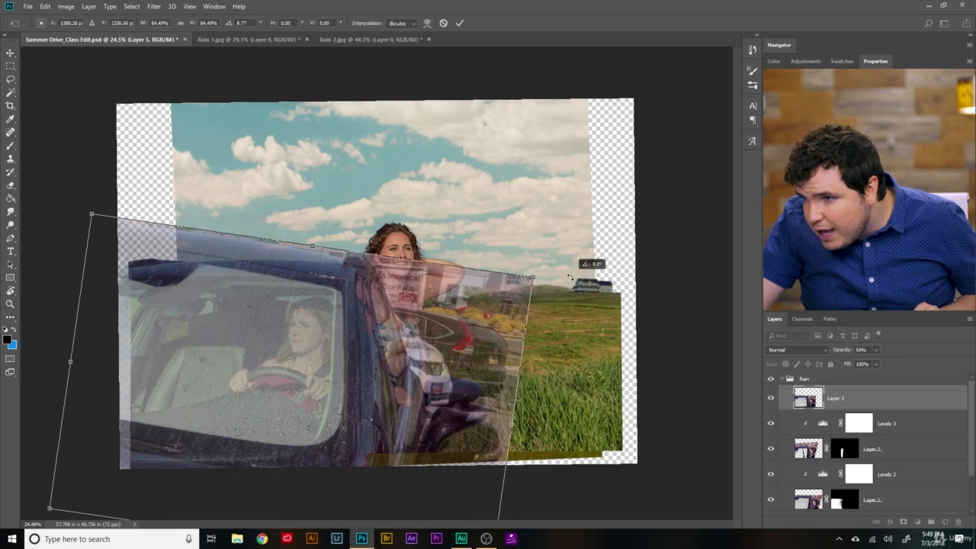
mouse_move(503, 347)
left_mouse_down()
mouse_move(486, 347)
mouse_move(488, 329)
mouse_move(487, 345)
left_mouse_up()
scroll(388, 347, "up", 3)
scroll(388, 347, "up", 3)
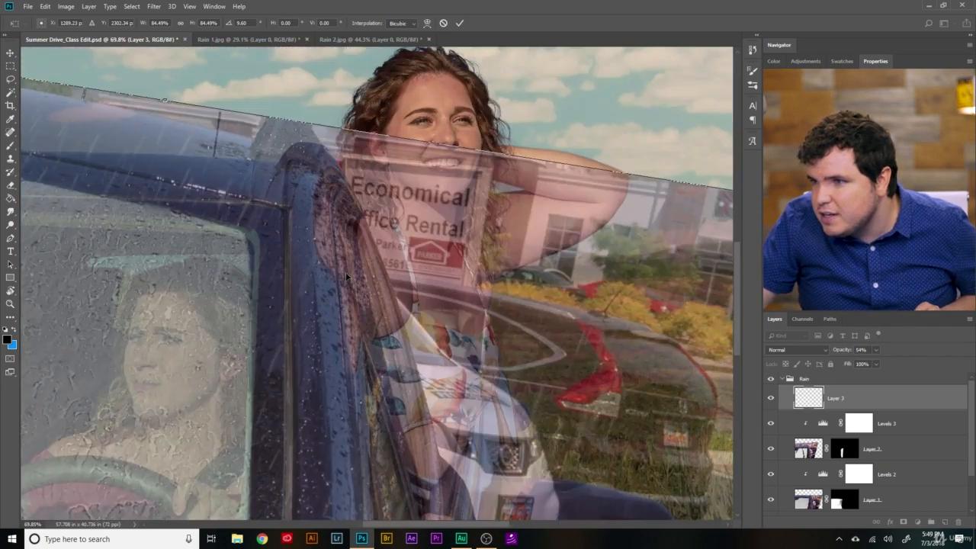
left_click_drag(332, 214, 338, 216)
scroll(322, 309, "down", 5)
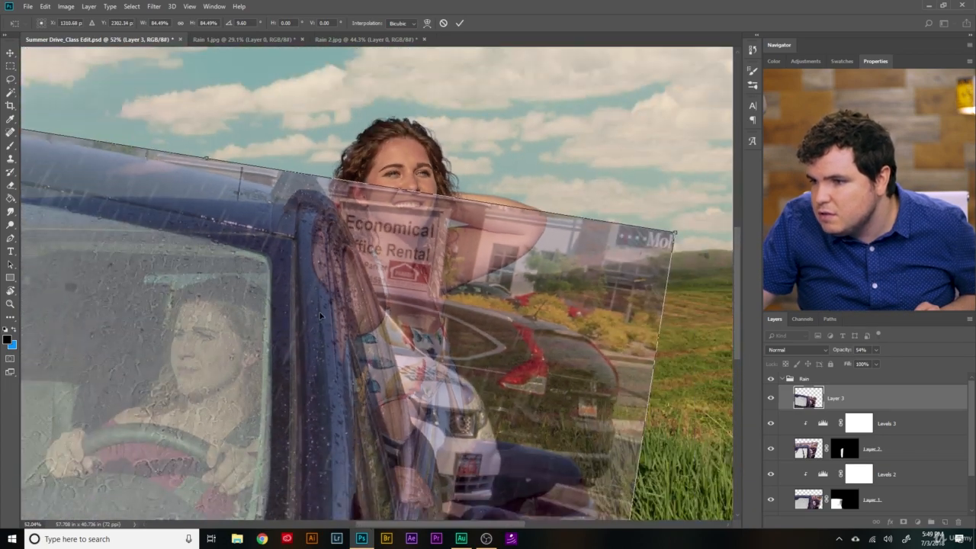
scroll(306, 274, "up", 8)
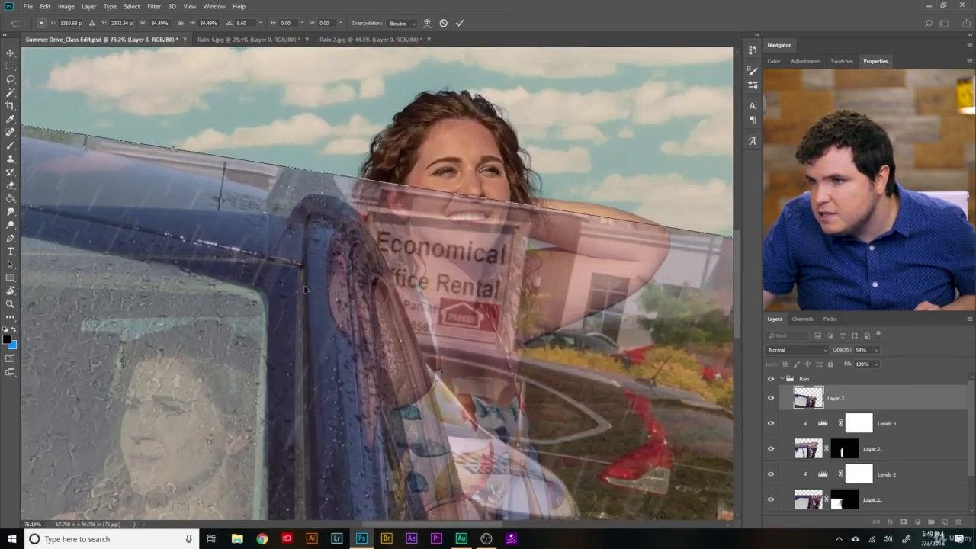
left_click_drag(418, 261, 280, 164)
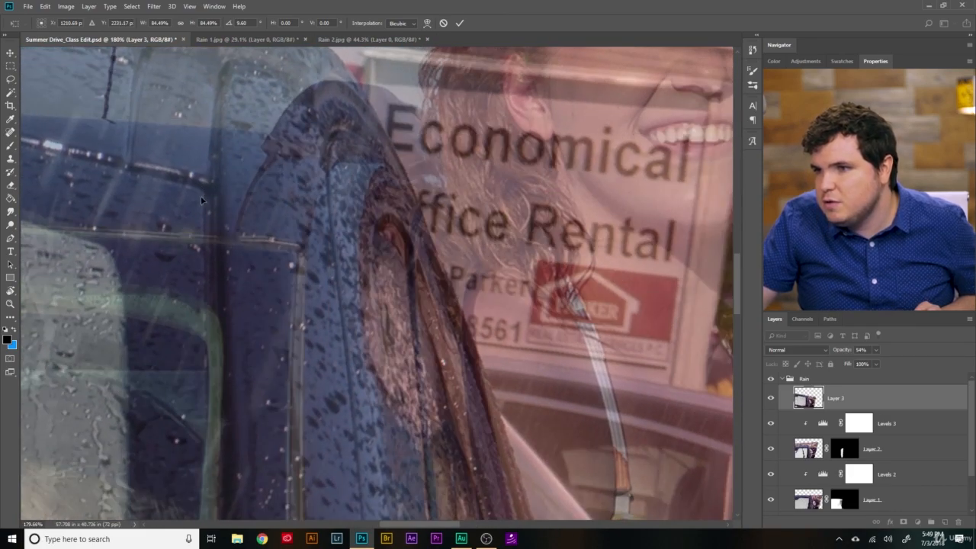
left_click_drag(179, 151, 275, 207)
scroll(260, 305, "down", 10)
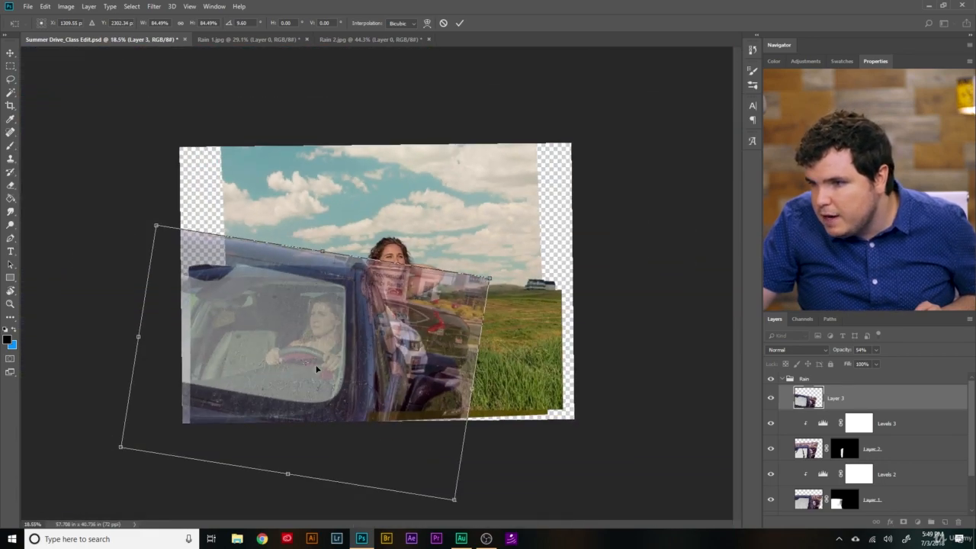
scroll(306, 364, "up", 4)
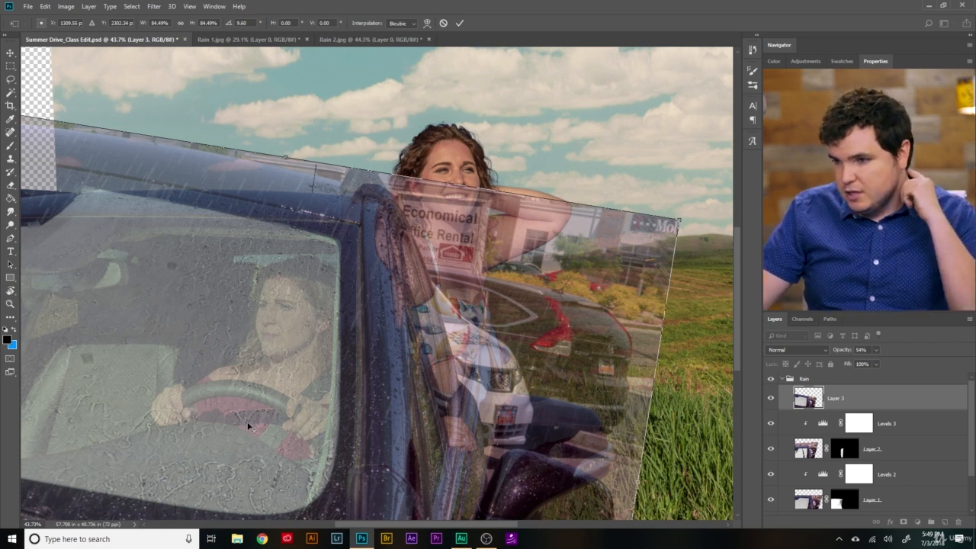
Move the transform's pivot to the windshield pillar's upper corner, rotate the rain photo to about 11.2° and apply the transform
left_click_drag(245, 421, 357, 222)
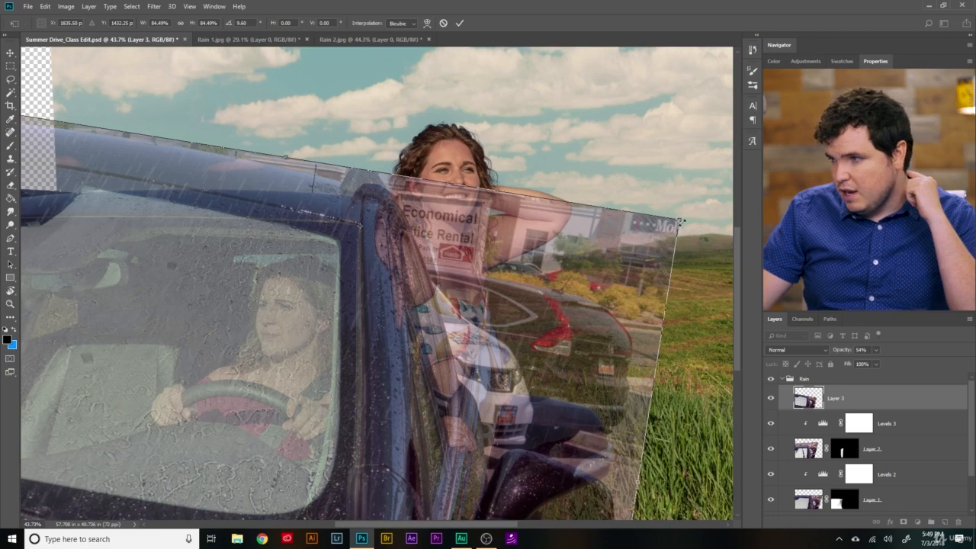
left_click_drag(696, 213, 662, 226)
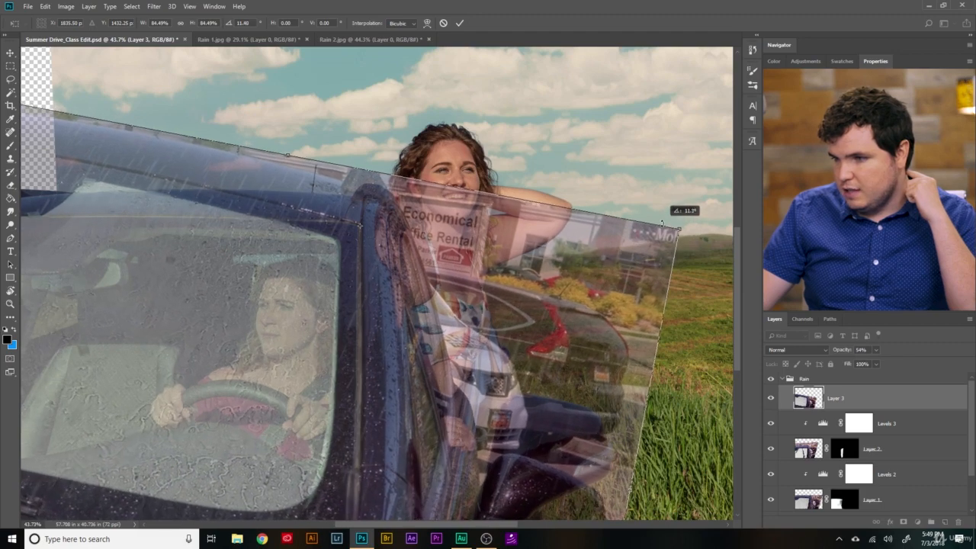
left_click_drag(662, 226, 660, 224)
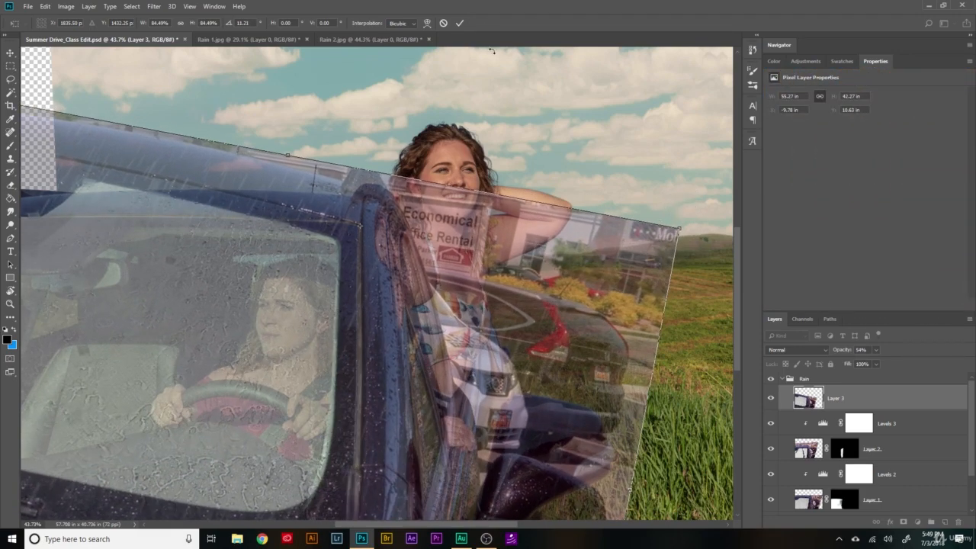
left_click(461, 23)
Blend the new rain photo in Overlay mode at 55% opacity and compare the image with and without it
left_click_drag(845, 351, 973, 374)
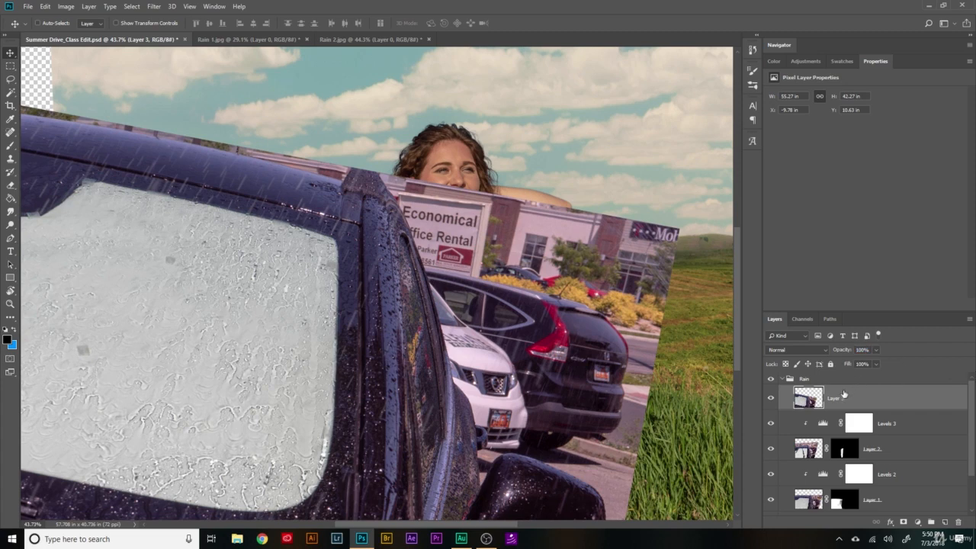
left_click(808, 351)
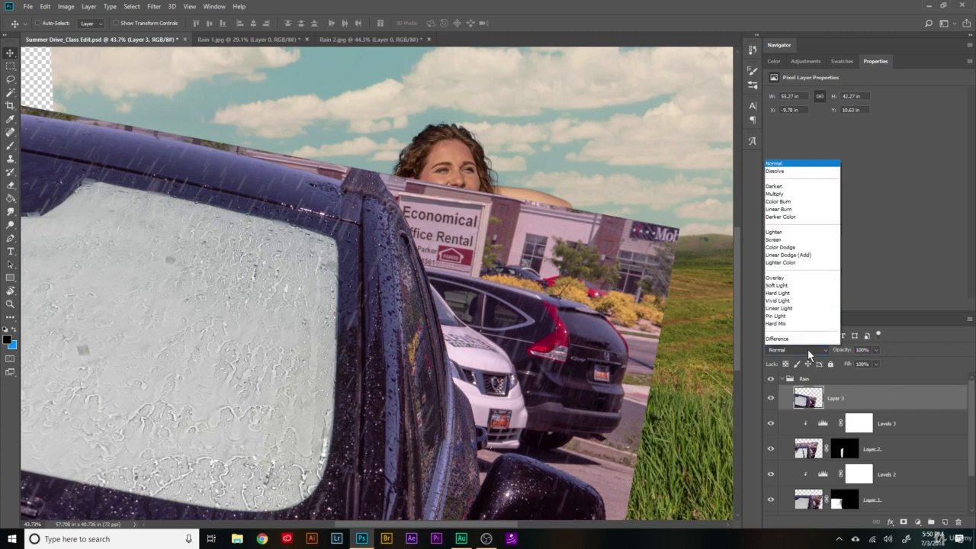
left_click(794, 221)
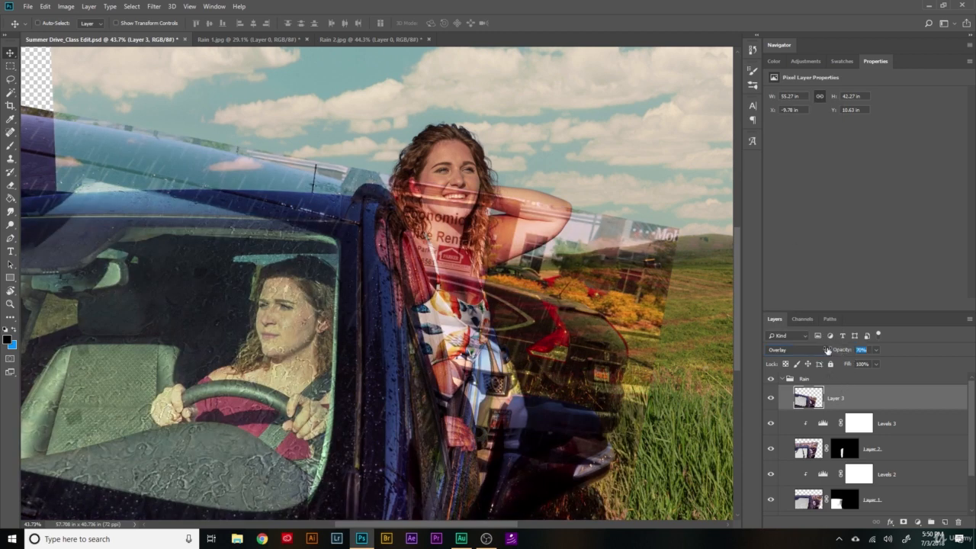
left_click_drag(822, 349, 821, 350)
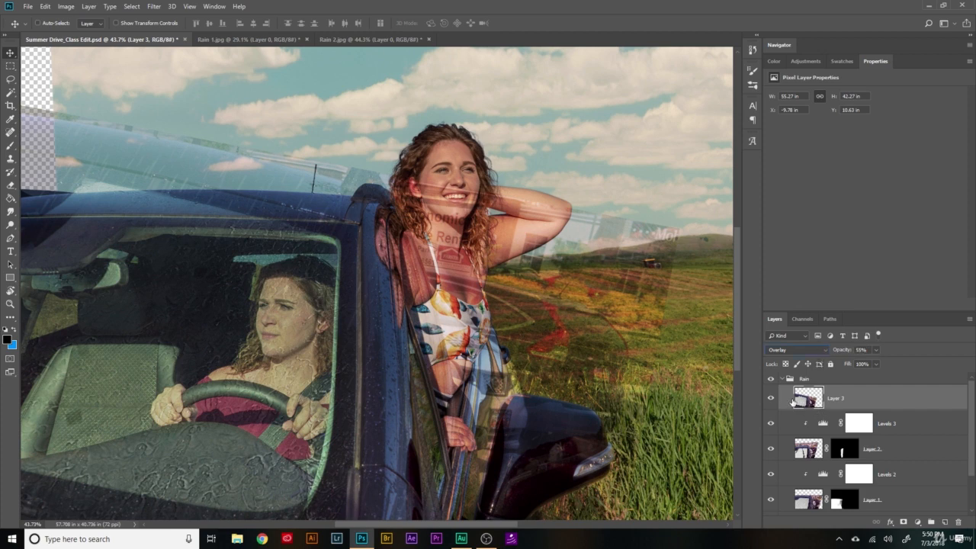
left_click(771, 399)
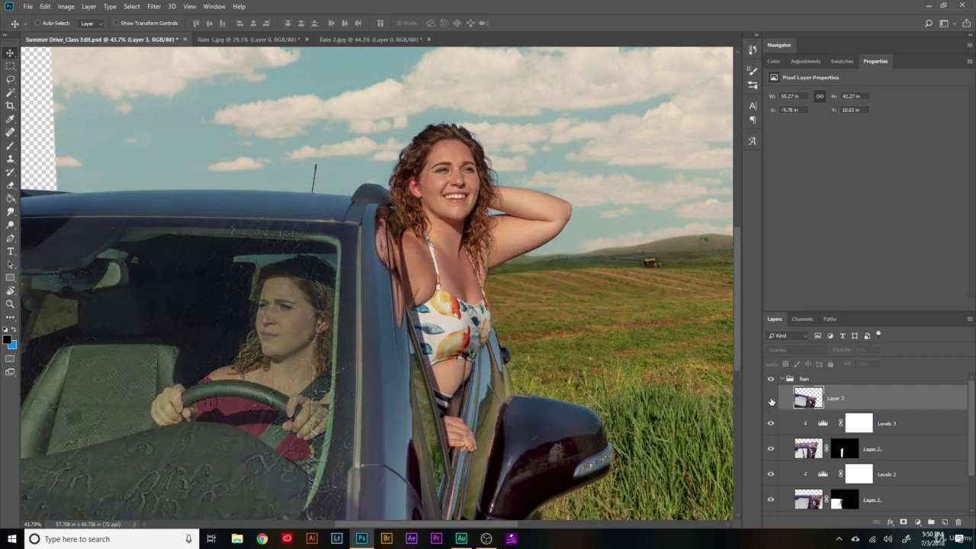
left_click(771, 399)
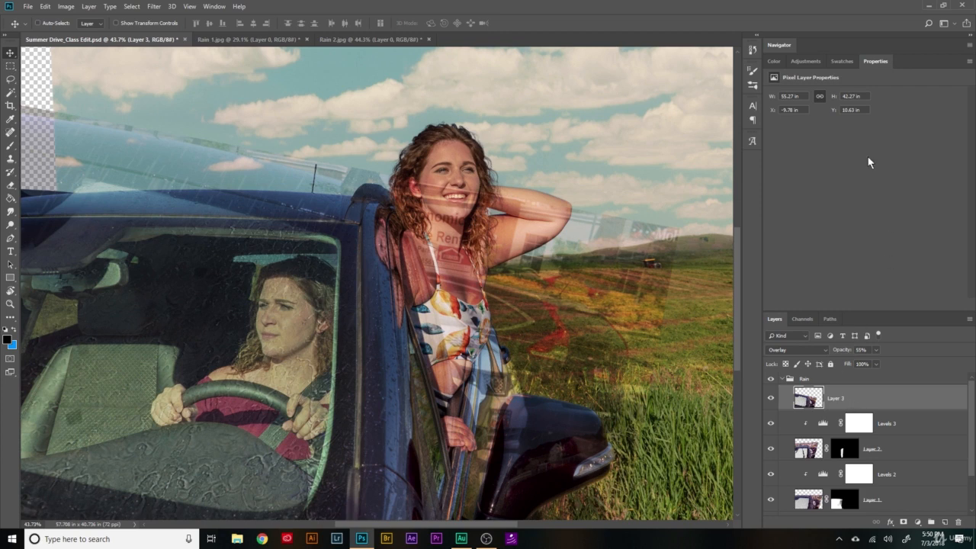
Add a Hue/Saturation adjustment above Layer 3 with Saturation at -100 and clip it to that layer
left_click(809, 61)
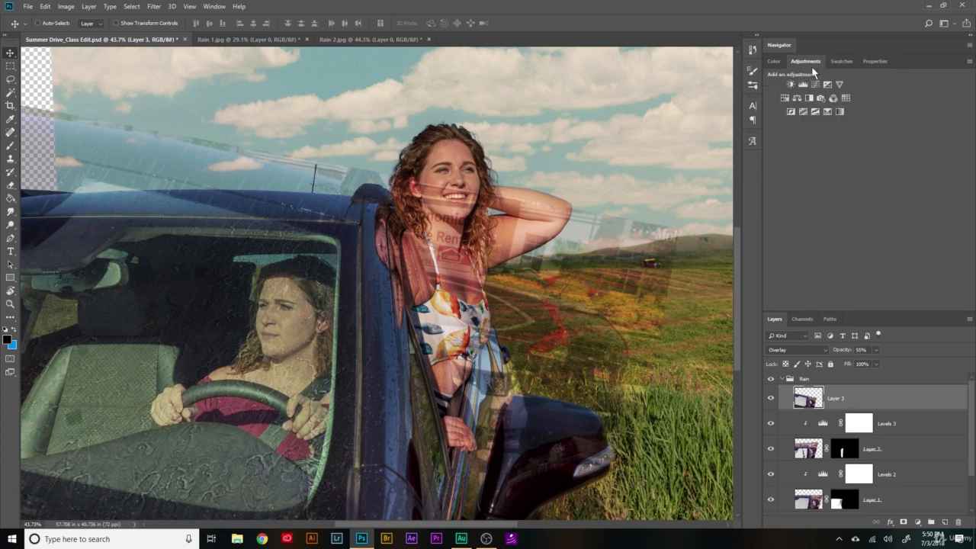
left_click(785, 98)
left_click_drag(799, 146, 683, 154)
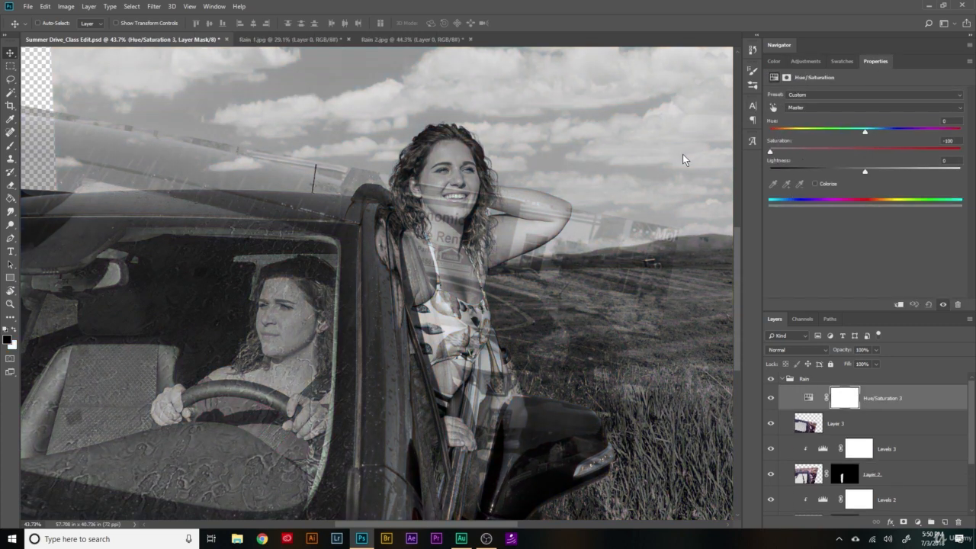
left_click(899, 305)
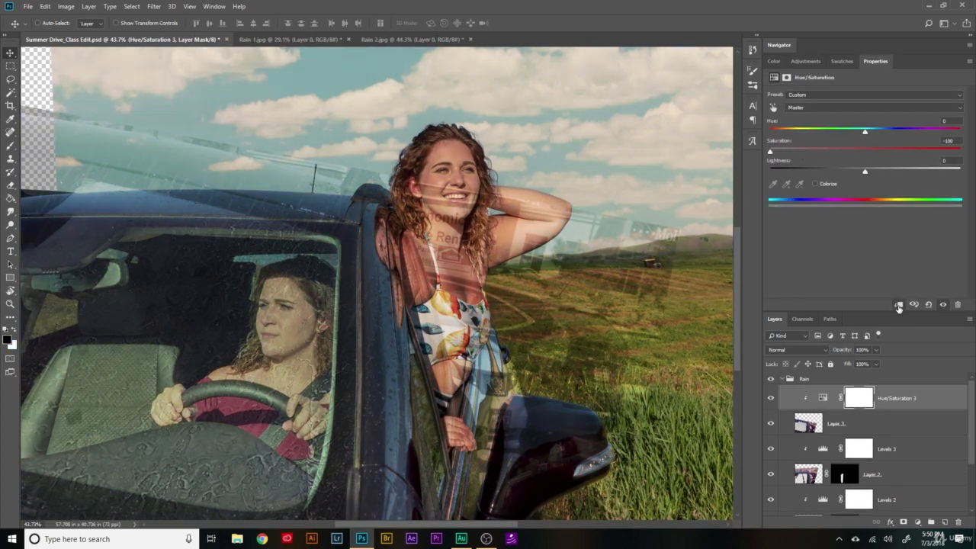
left_click(805, 61)
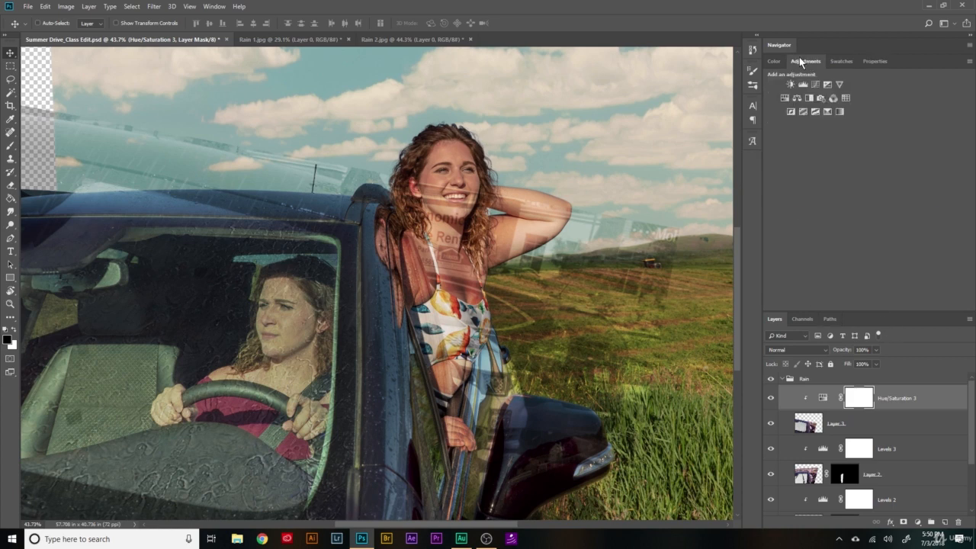
Compare the image with and without Layer 3, and with and without its clipped Hue/Saturation adjustment
left_click(770, 424)
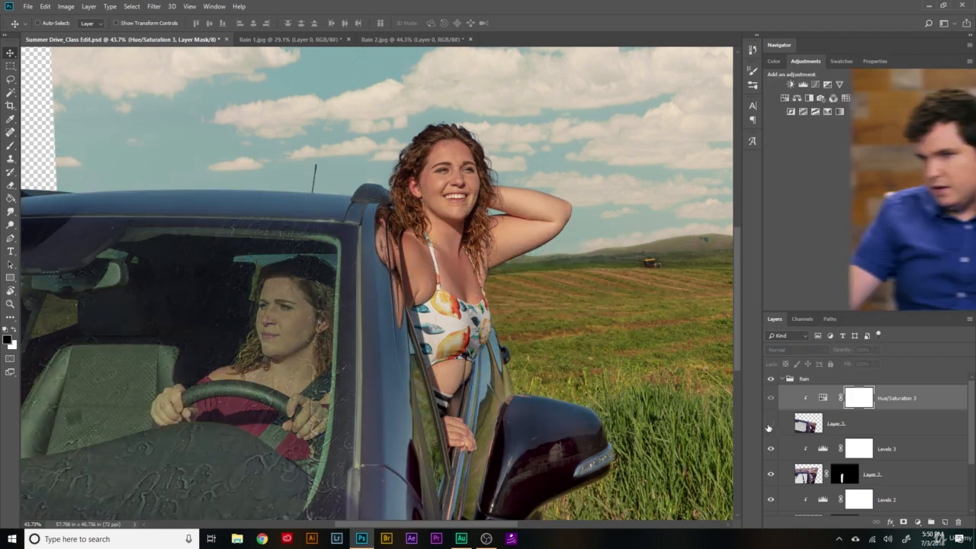
left_click(771, 424)
left_click(771, 424)
left_click(772, 422)
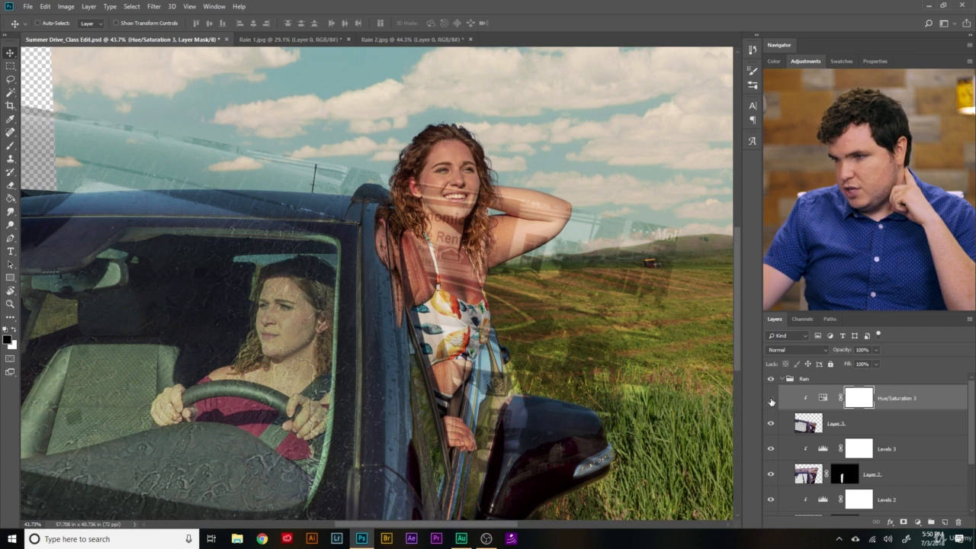
left_click(771, 398)
left_click(771, 398)
left_click(771, 399)
left_click(771, 399)
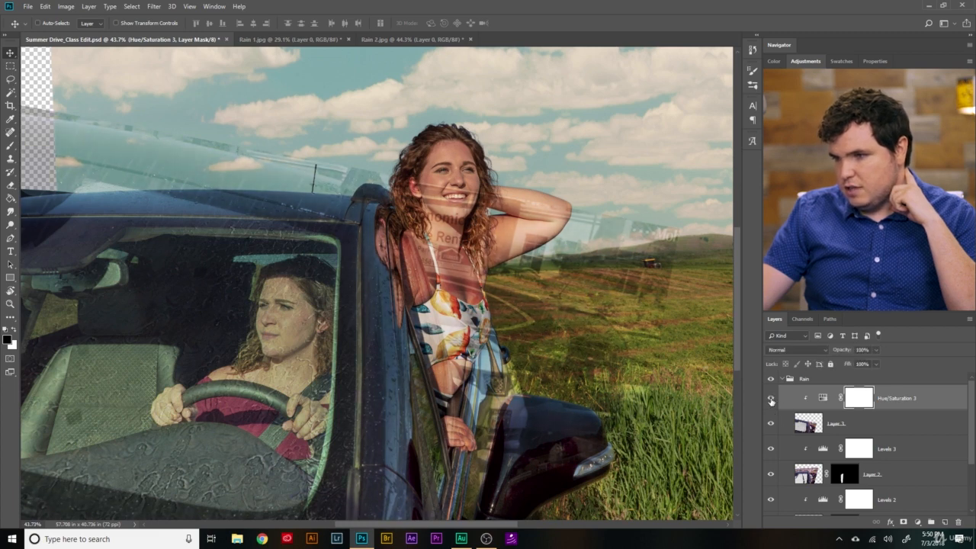
left_click(771, 399)
left_click(771, 400)
left_click(771, 400)
left_click(771, 400)
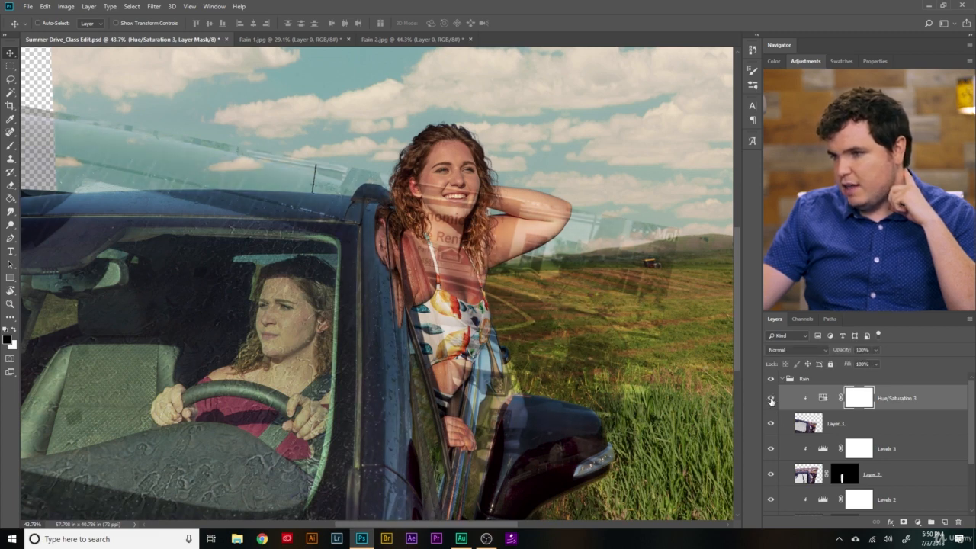
Examine the raindrops on the car's windshield pillar up close with Layer 3 hidden and shown
scroll(849, 435, "up", 4)
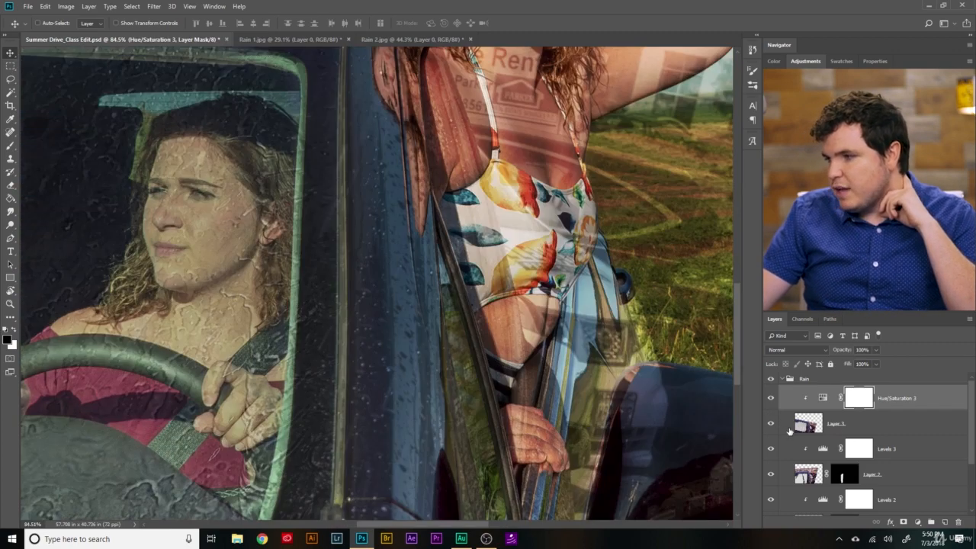
scroll(416, 384, "up", 2)
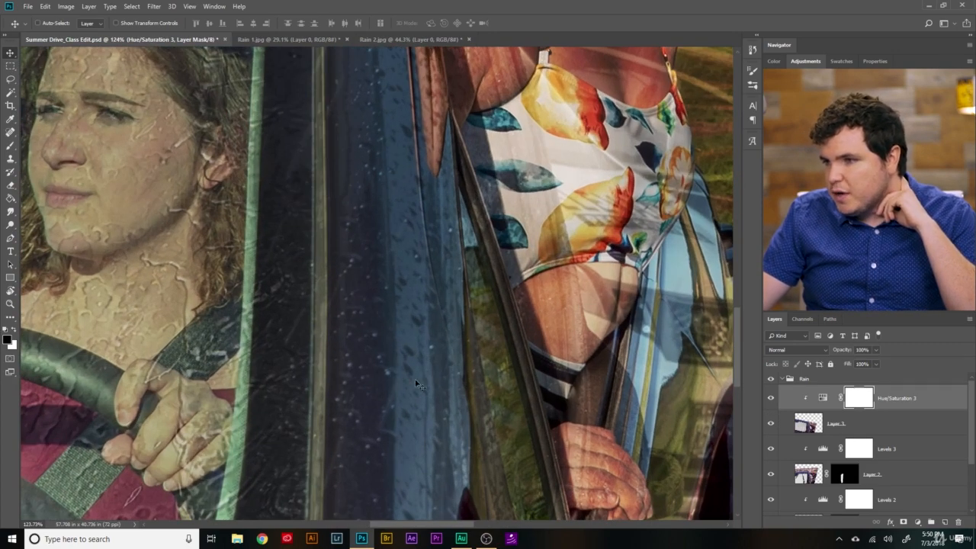
left_click(771, 424)
left_click(772, 424)
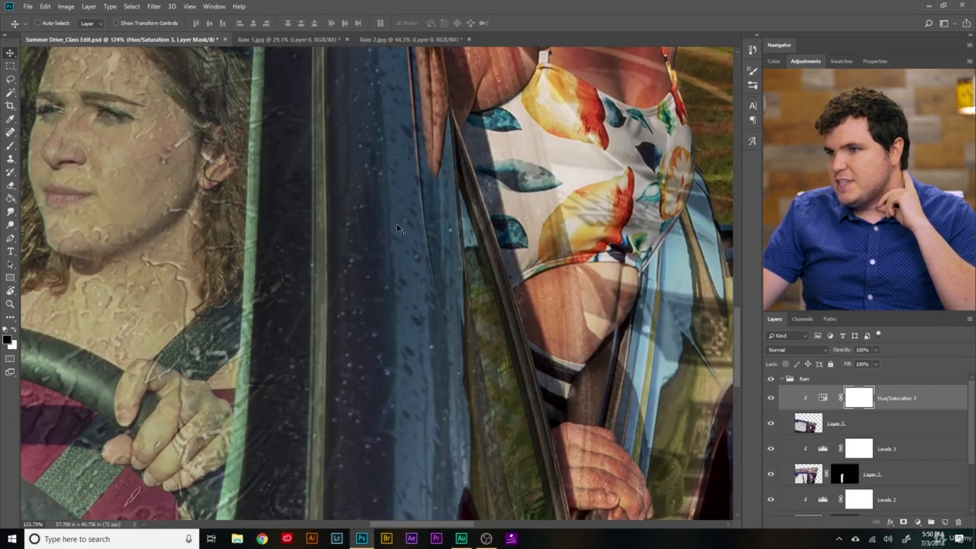
scroll(449, 208, "down", 3)
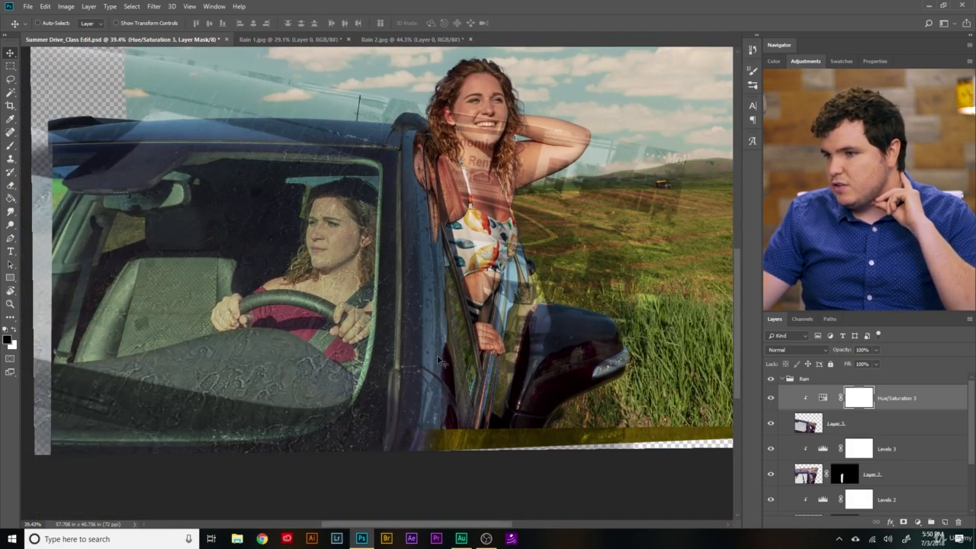
Add a layer mask to Layer 3 and invert it to black to hide the whole rain photo
left_click(883, 424)
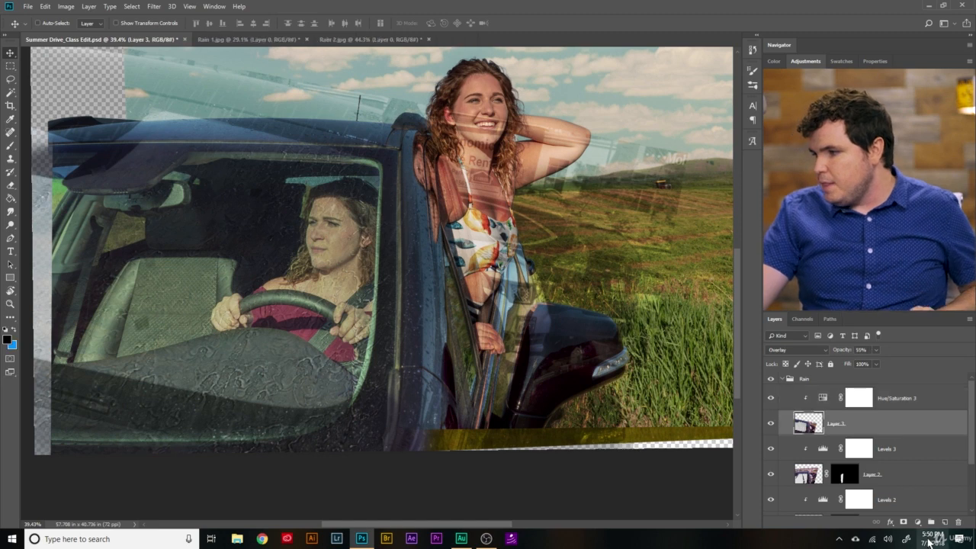
left_click(904, 522)
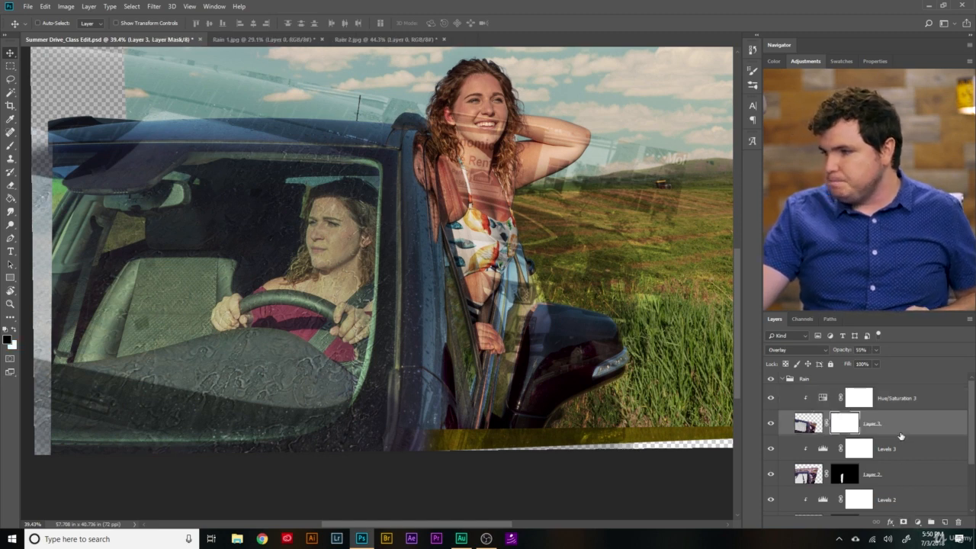
key("ctrl+i")
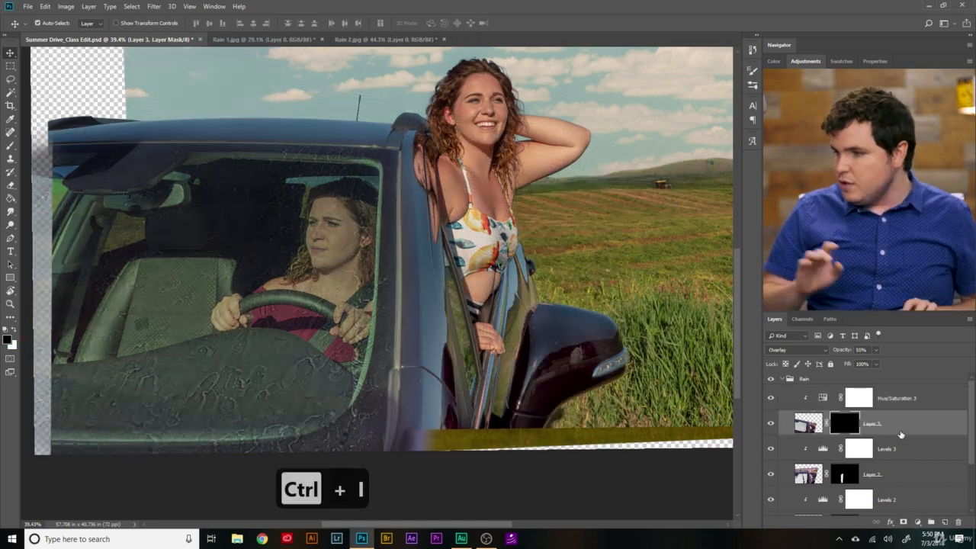
Paint Layer 3's mask with a small white brush at 100% opacity to reveal raindrops along the windshield pillar
scroll(432, 277, "up", 2)
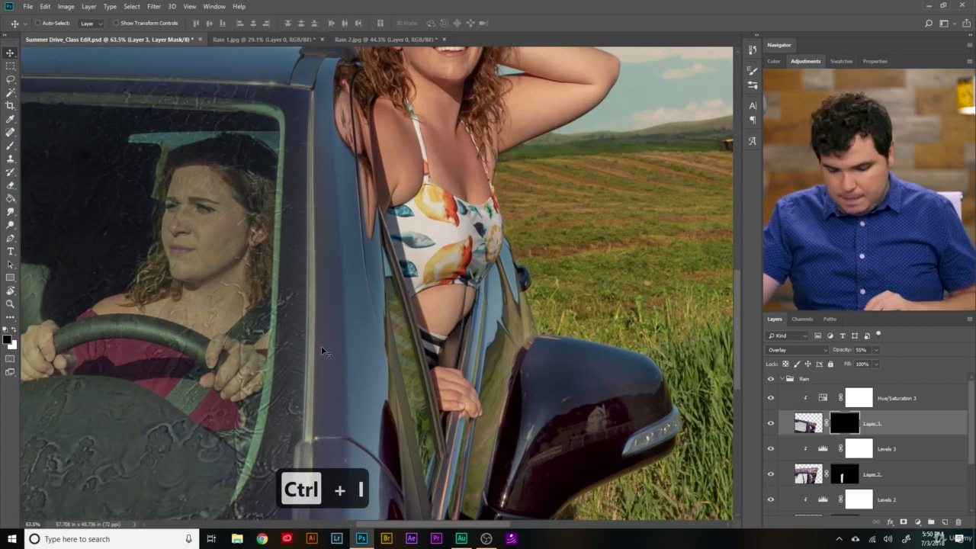
key("b")
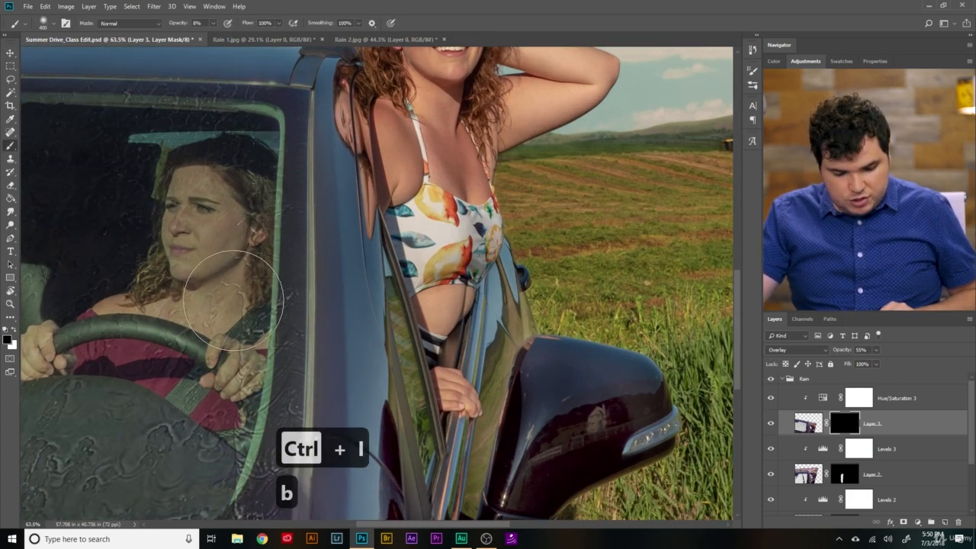
key("x")
key("bracketright")
key("bracketright")
key("bracketright")
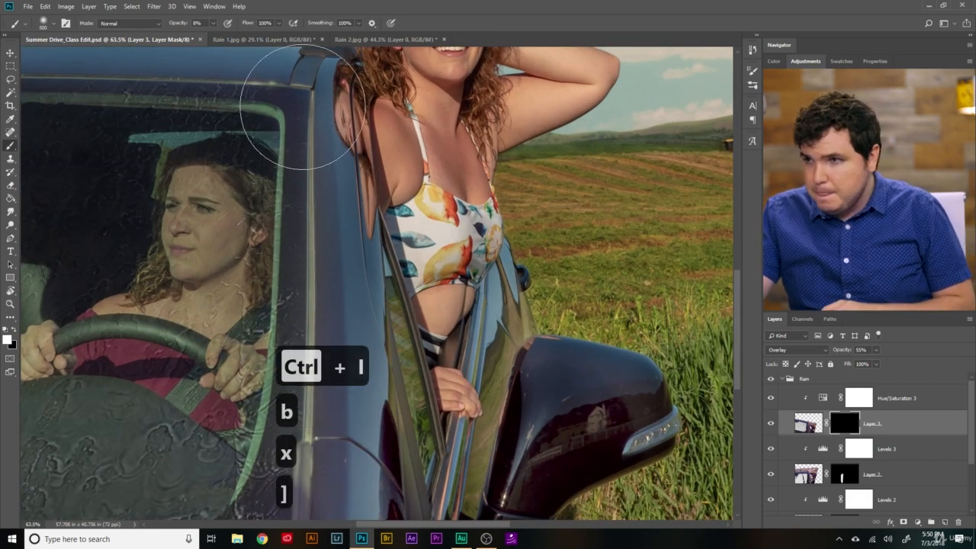
key("bracketleft")
key("bracketleft")
key("bracketleft")
key("bracketleft")
key("bracketleft")
key("bracketleft")
key("bracketleft")
key("bracketleft")
key("bracketleft")
key("bracketleft")
key("bracketleft")
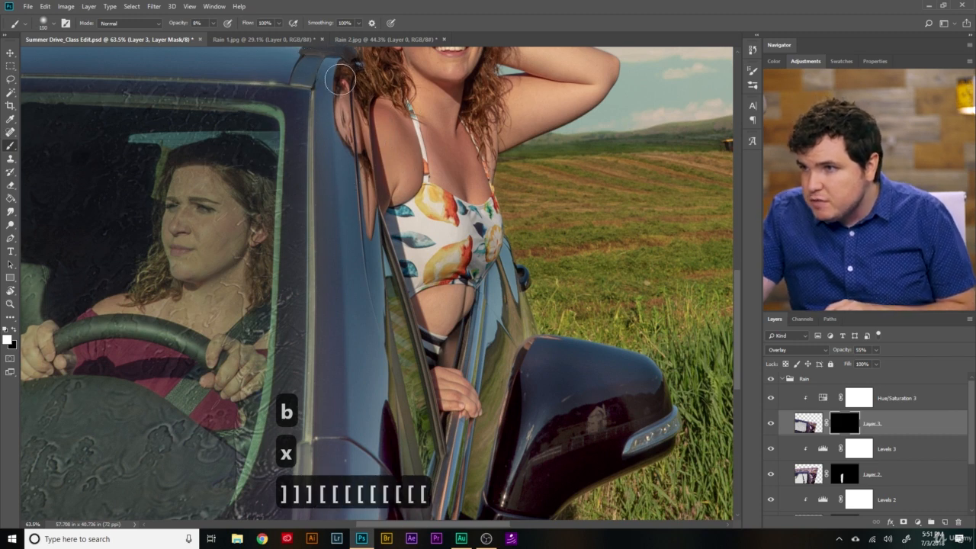
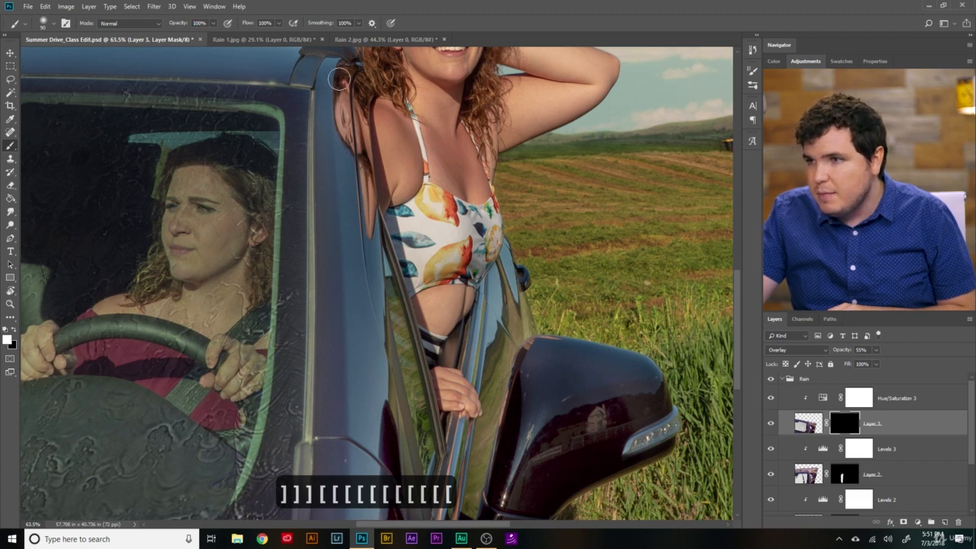
mouse_move(339, 79)
left_mouse_down()
mouse_move(361, 321)
mouse_move(355, 373)
mouse_move(333, 410)
mouse_move(336, 237)
mouse_move(323, 283)
mouse_move(321, 418)
left_mouse_up()
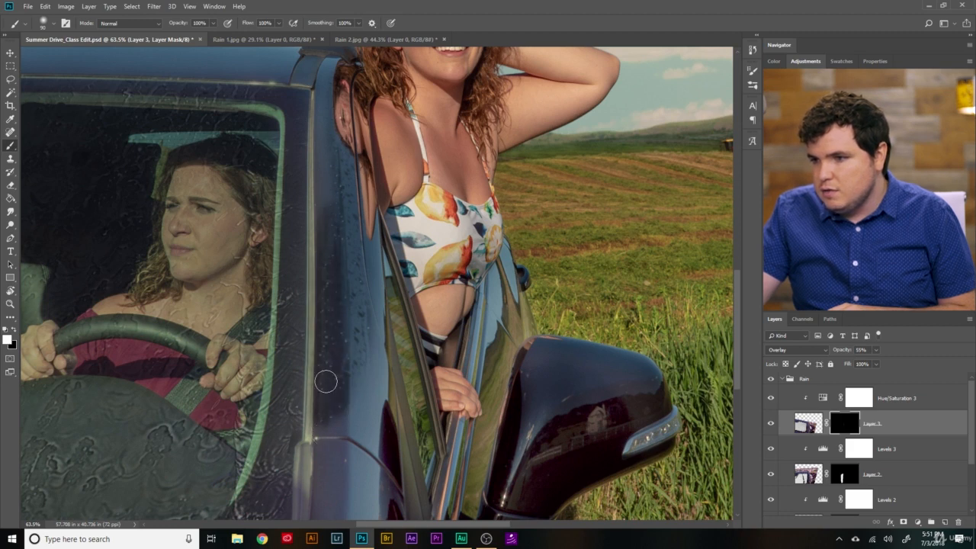
mouse_move(329, 226)
left_mouse_down()
mouse_move(320, 120)
mouse_move(334, 59)
left_mouse_up()
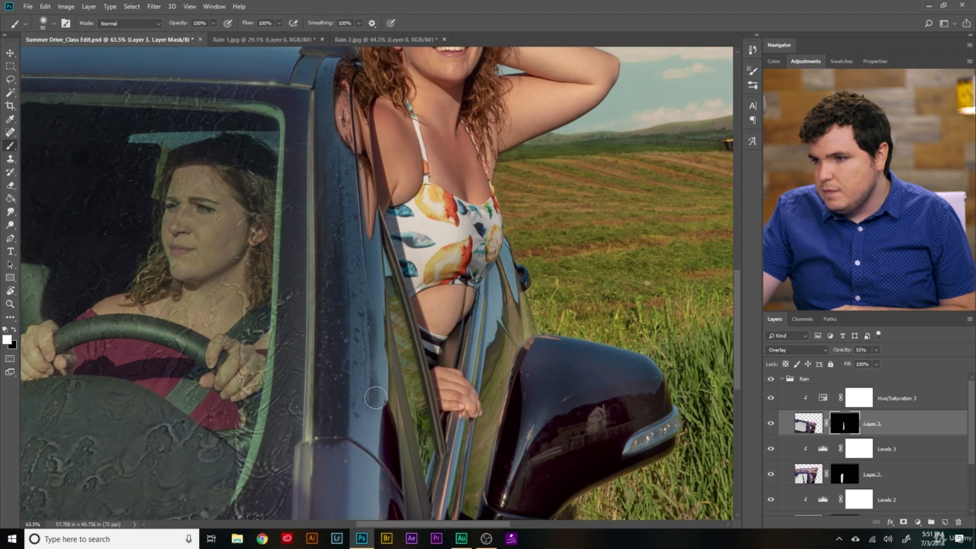
Extend the revealed raindrops along the pillar's side-window edge, and paint black on the mask over the spill at the window trim
left_click_drag(375, 397, 385, 402)
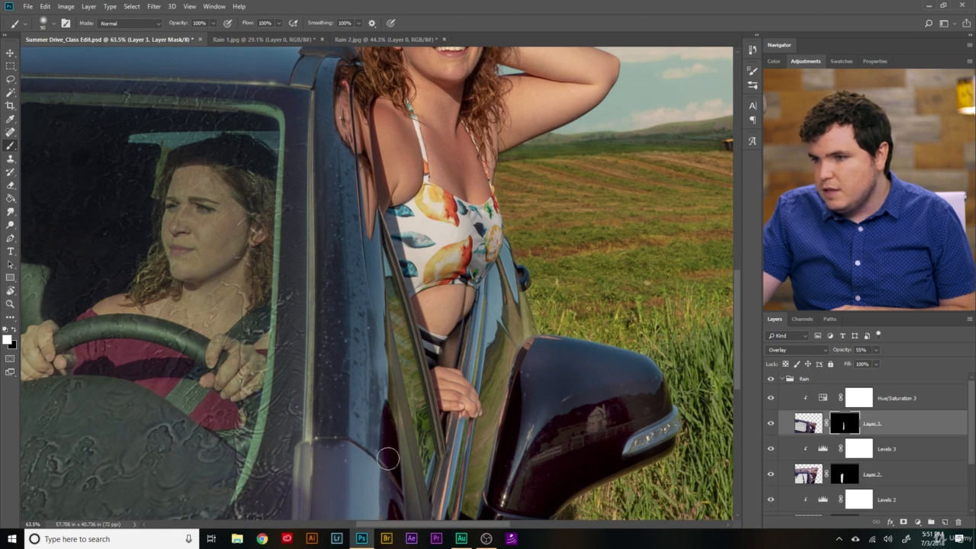
mouse_move(379, 339)
left_mouse_down()
mouse_move(357, 263)
mouse_move(351, 177)
left_mouse_up()
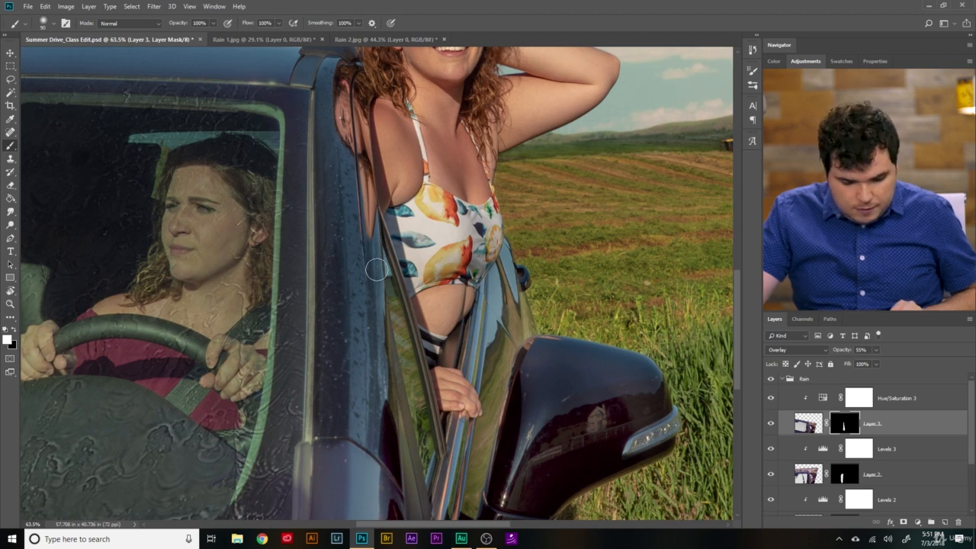
key("x")
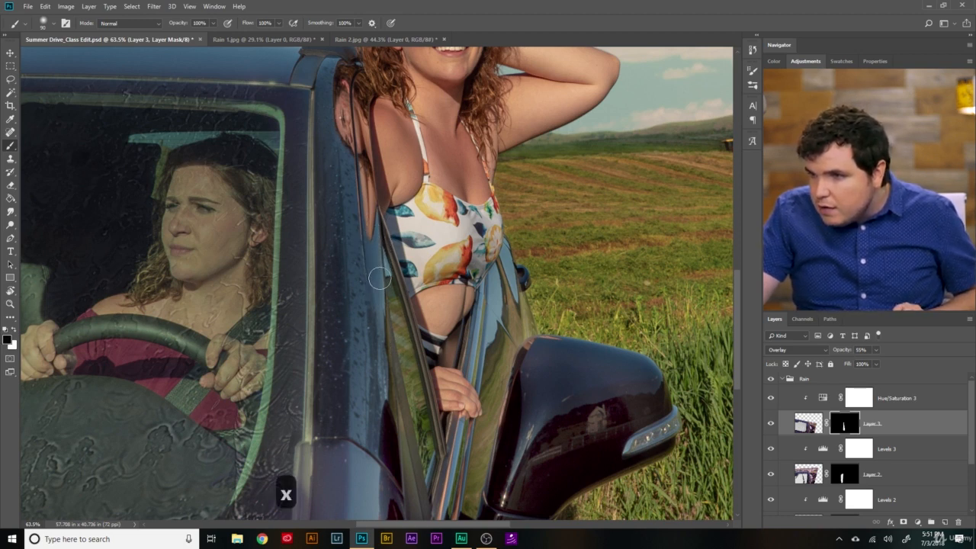
left_click_drag(391, 347, 396, 427)
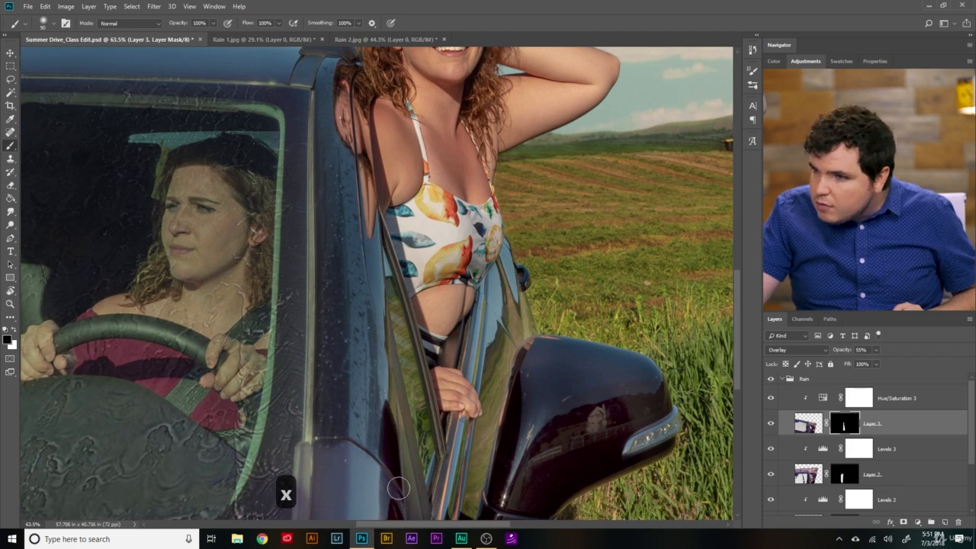
Paint Layer 3's mask with a smaller white brush to reveal rain over the woman's reflection beside the pillar
scroll(359, 155, "up", 3)
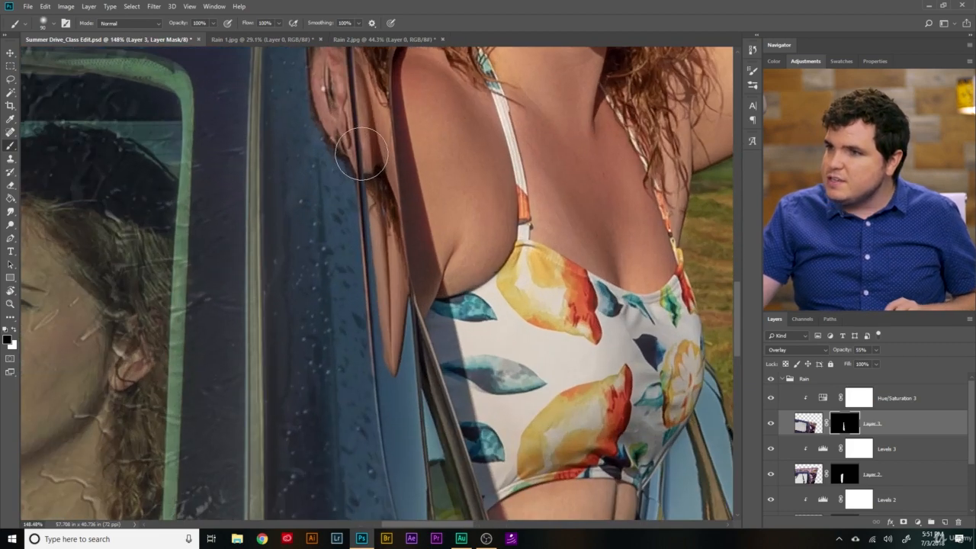
left_click_drag(740, 322, 735, 295)
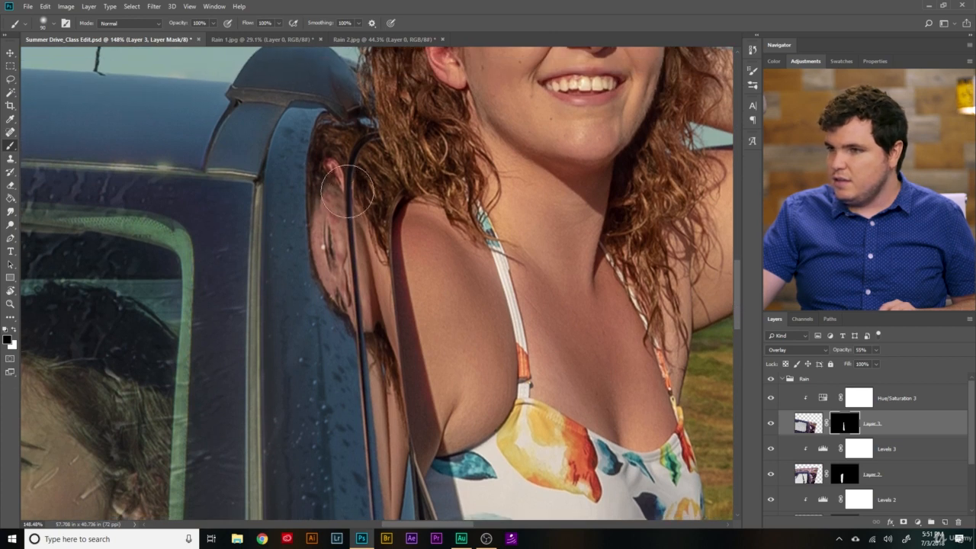
scroll(320, 254, "up", 2)
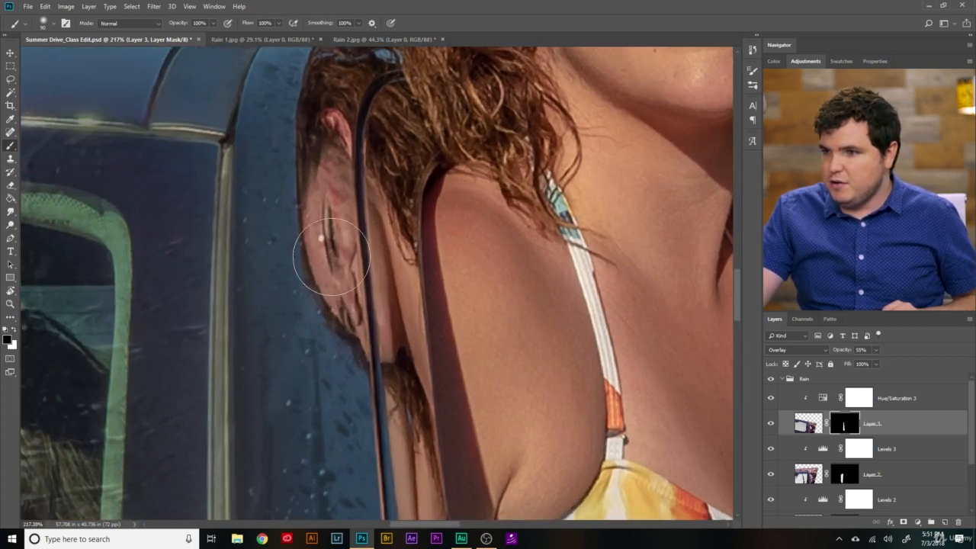
scroll(315, 257, "down", 1)
scroll(334, 263, "down", 1)
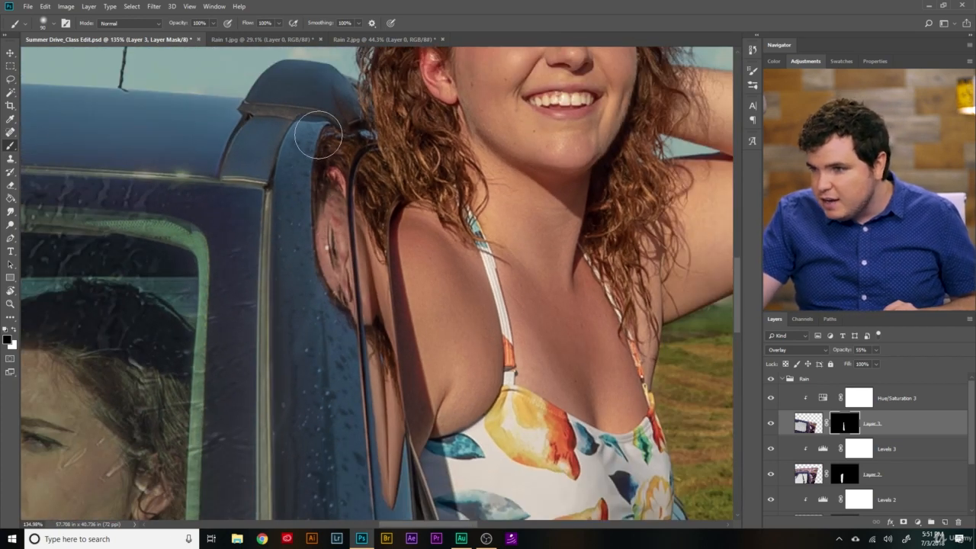
key("x")
key("bracketleft")
key("bracketleft")
key("bracketleft")
key("bracketleft")
key("bracketleft")
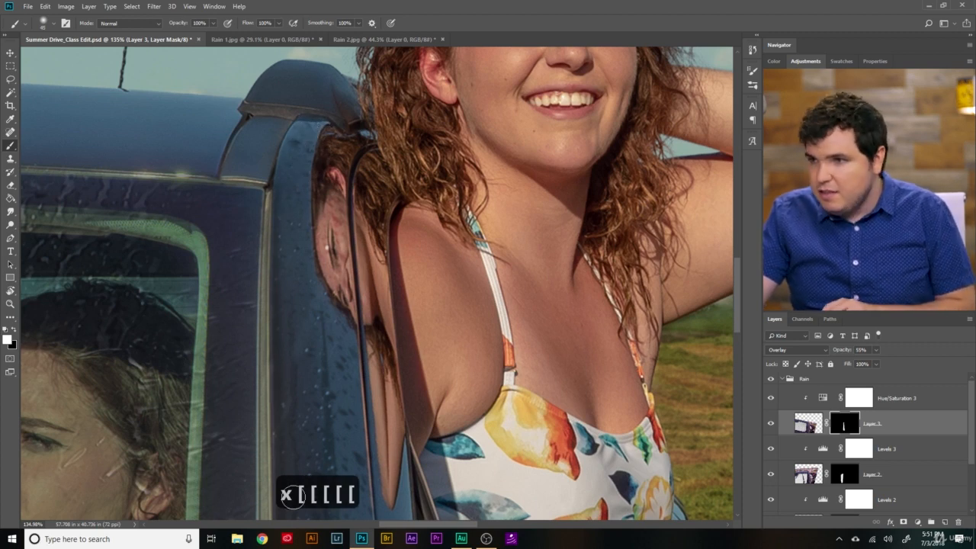
mouse_move(343, 286)
left_mouse_down()
mouse_move(370, 278)
mouse_move(381, 347)
mouse_move(380, 222)
mouse_move(369, 434)
mouse_move(380, 490)
mouse_move(397, 447)
mouse_move(393, 473)
left_mouse_up()
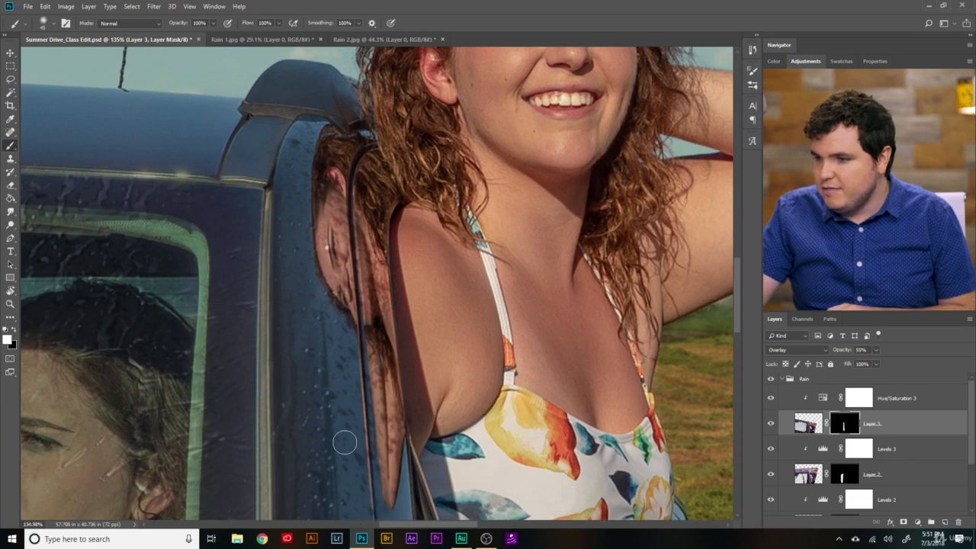
Paint Layer 3's mask with a 125 px white brush to reveal raindrops down the lower part of the windshield pillar
scroll(345, 442, "down", 5)
scroll(351, 435, "up", 6)
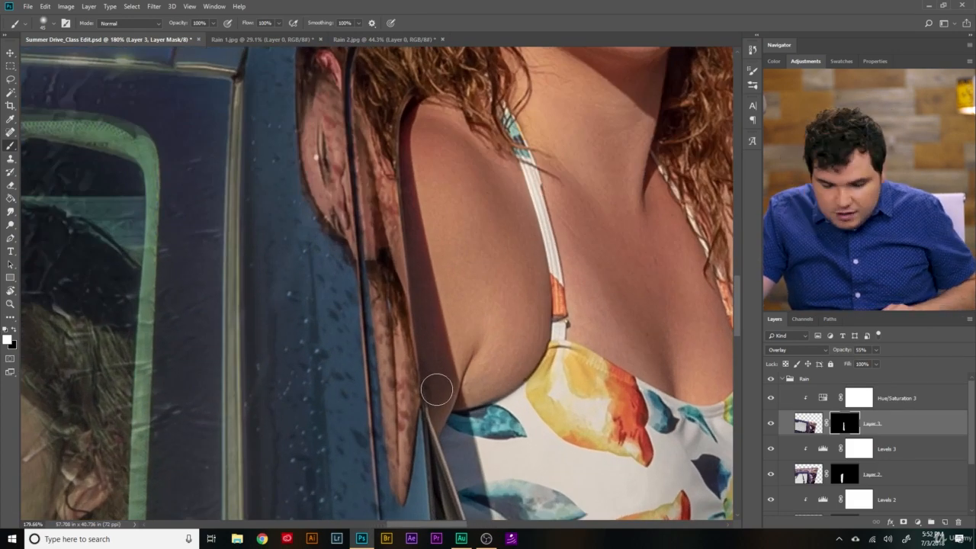
key("x")
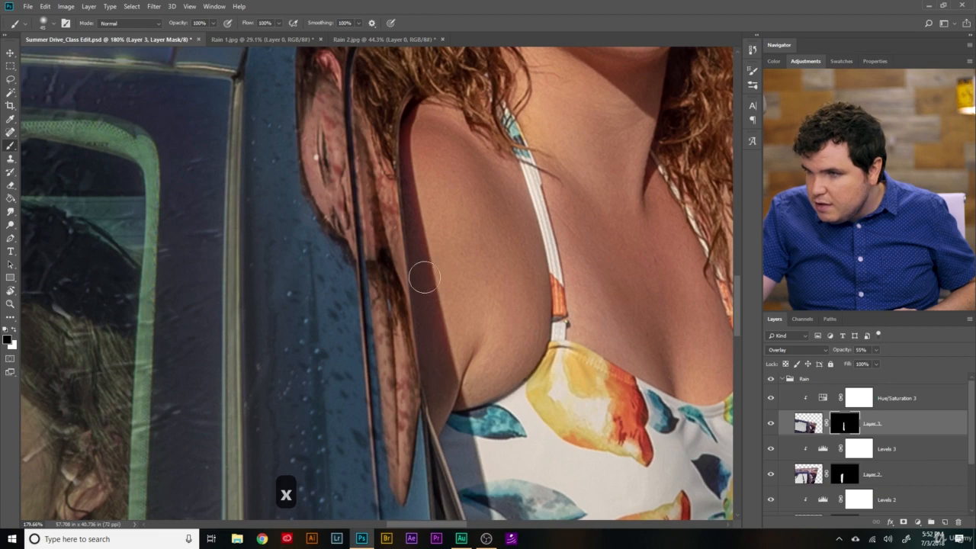
scroll(409, 140, "down", 5)
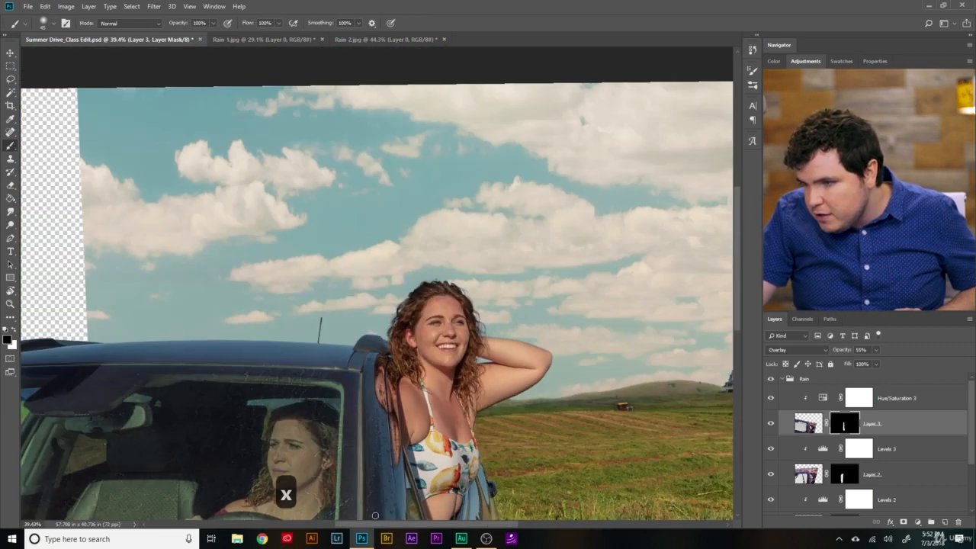
scroll(418, 446, "up", 2)
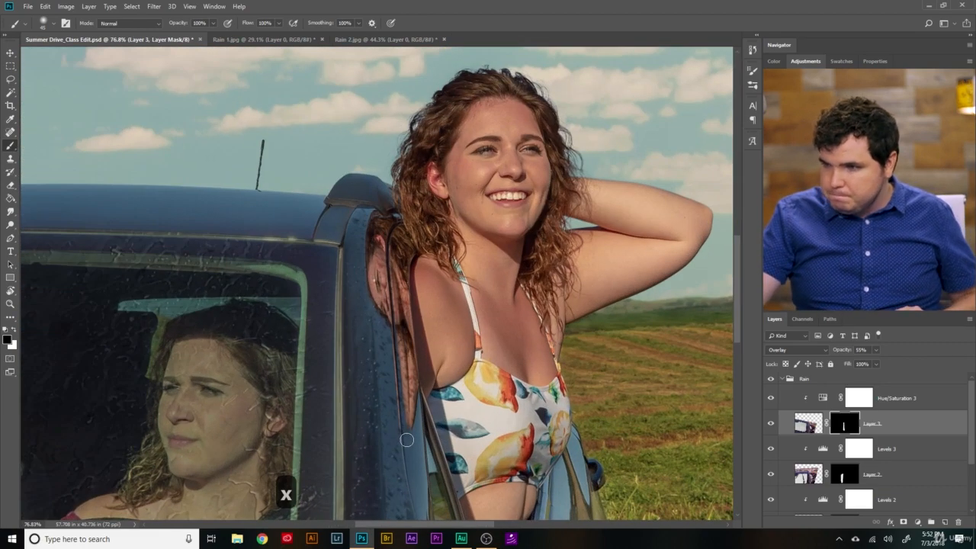
scroll(407, 440, "up", 1)
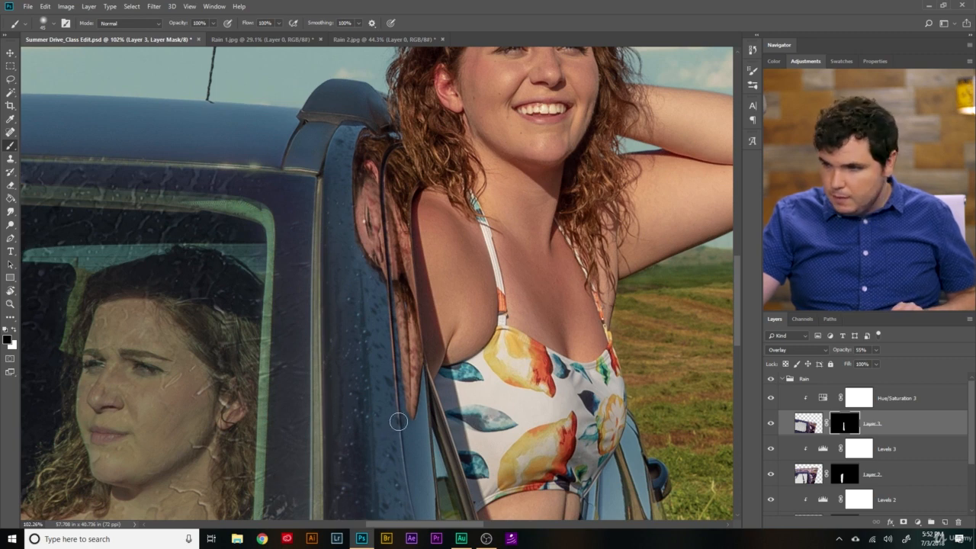
key("x")
key("bracketright")
key("bracketright")
key("bracketright")
key("bracketright")
key("bracketright")
key("bracketright")
key("bracketright")
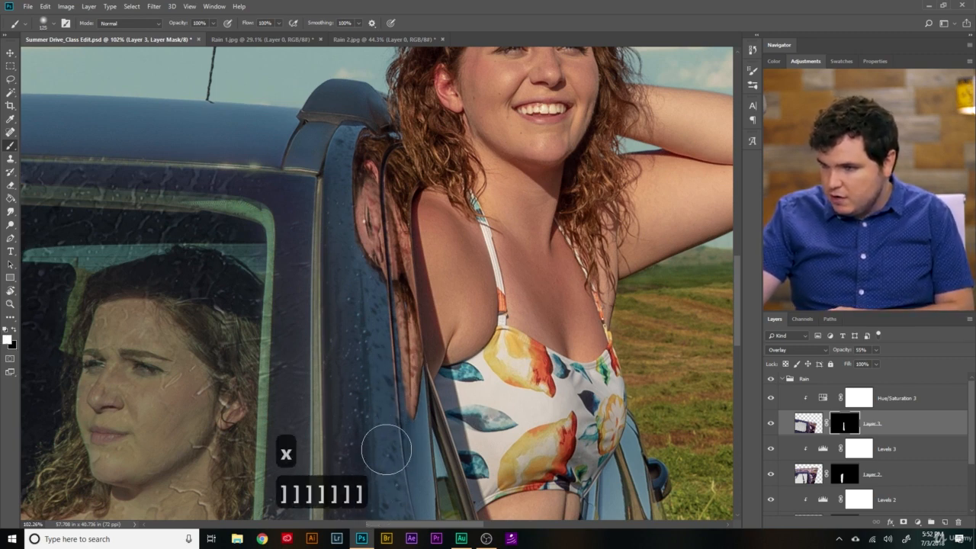
key("ctrl+0")
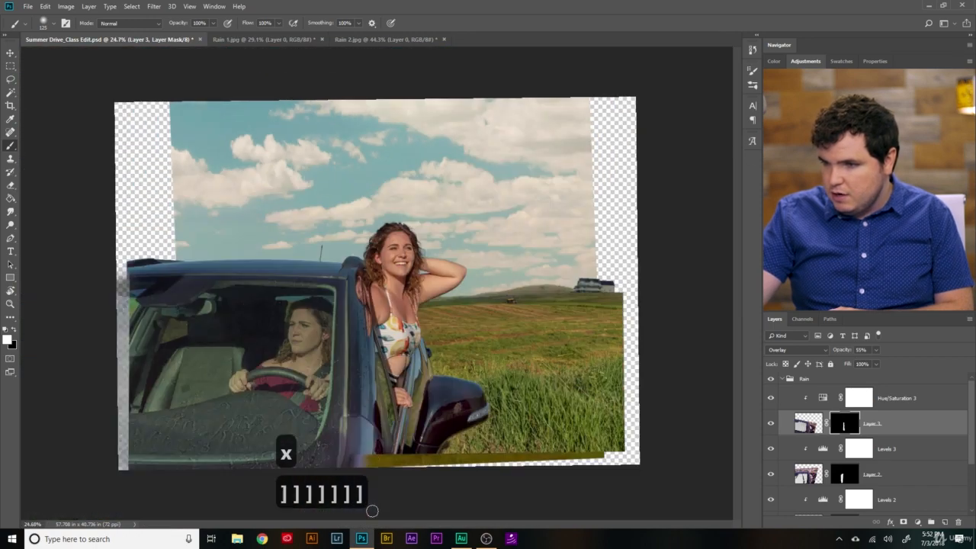
scroll(373, 474, "up", 2)
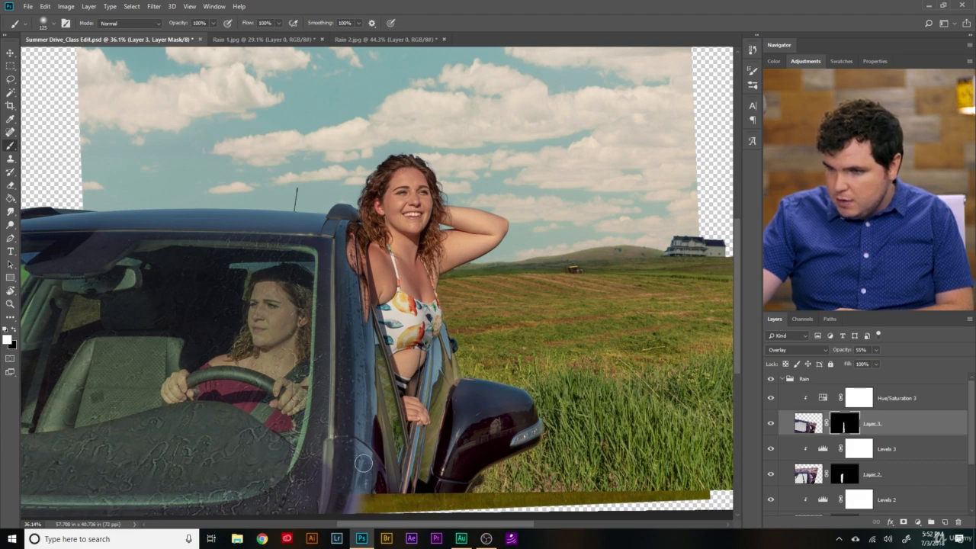
scroll(363, 463, "up", 10)
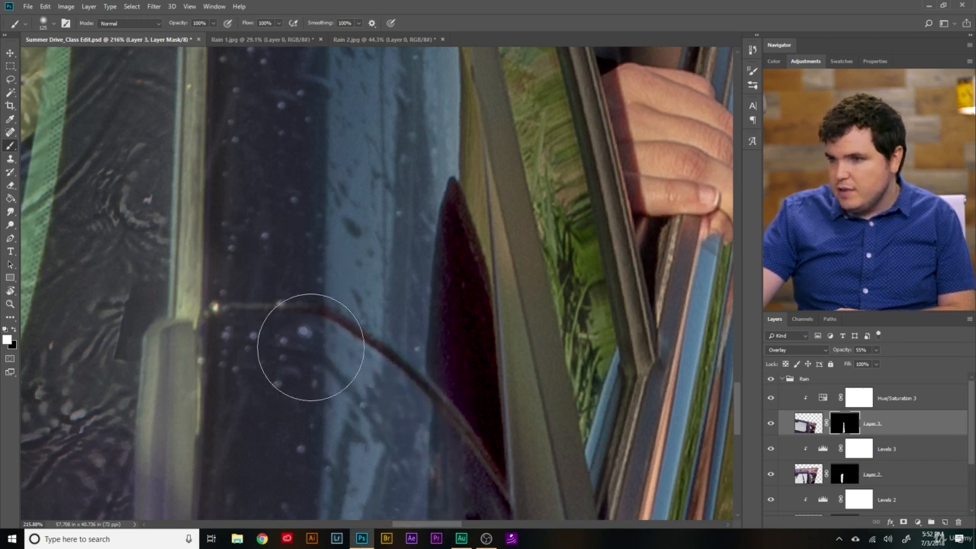
scroll(310, 347, "down", 6)
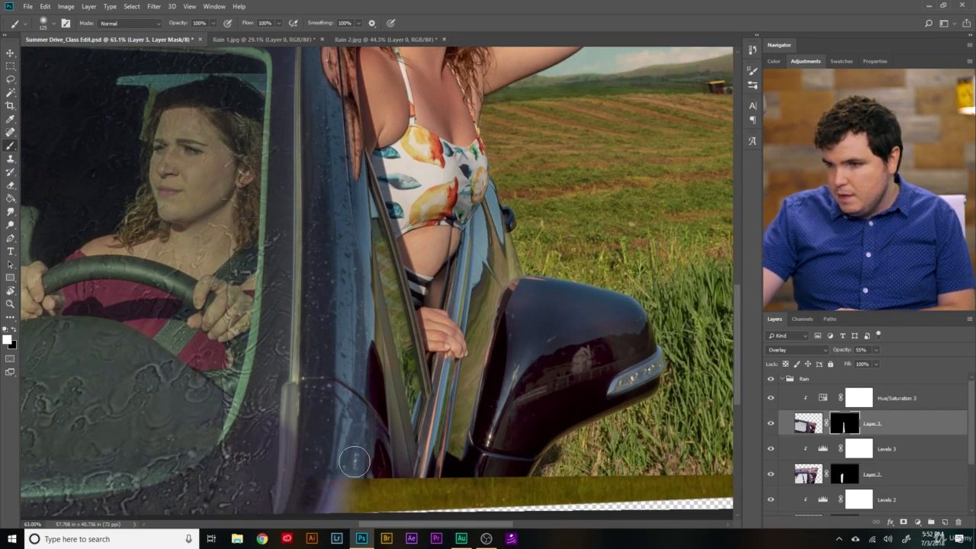
Select Layer 3's image instead of its mask and set the layer to Normal blending at 100% opacity
left_click(808, 423)
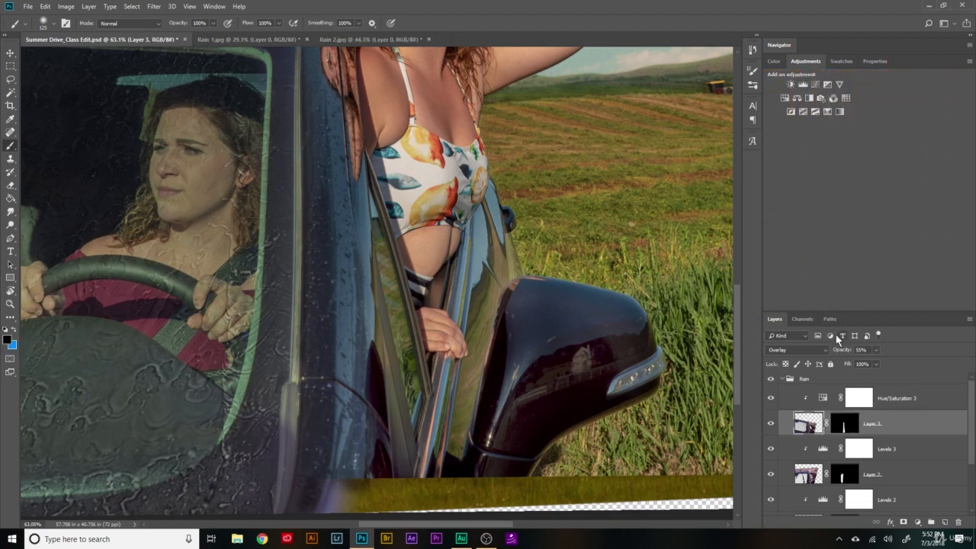
left_click(806, 350)
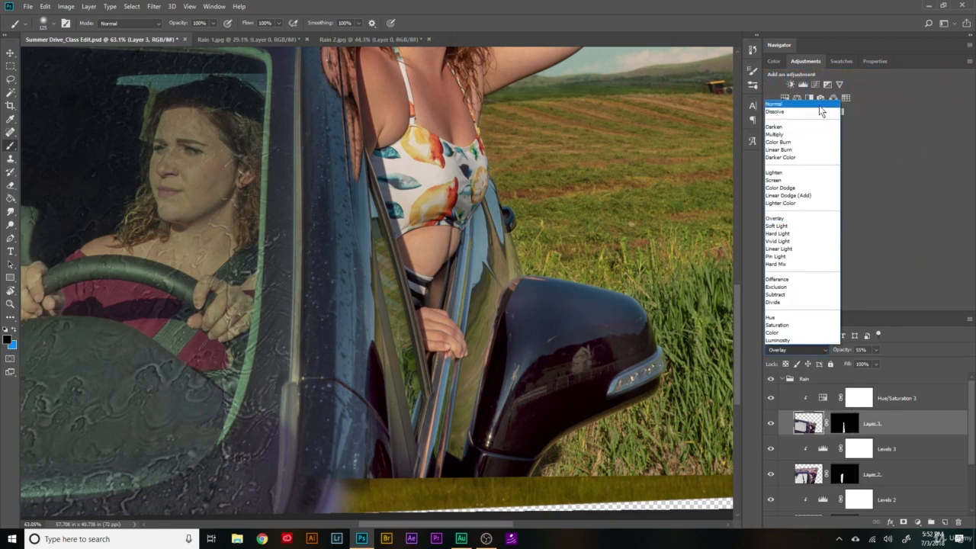
left_click(797, 102)
left_click_drag(840, 351, 972, 351)
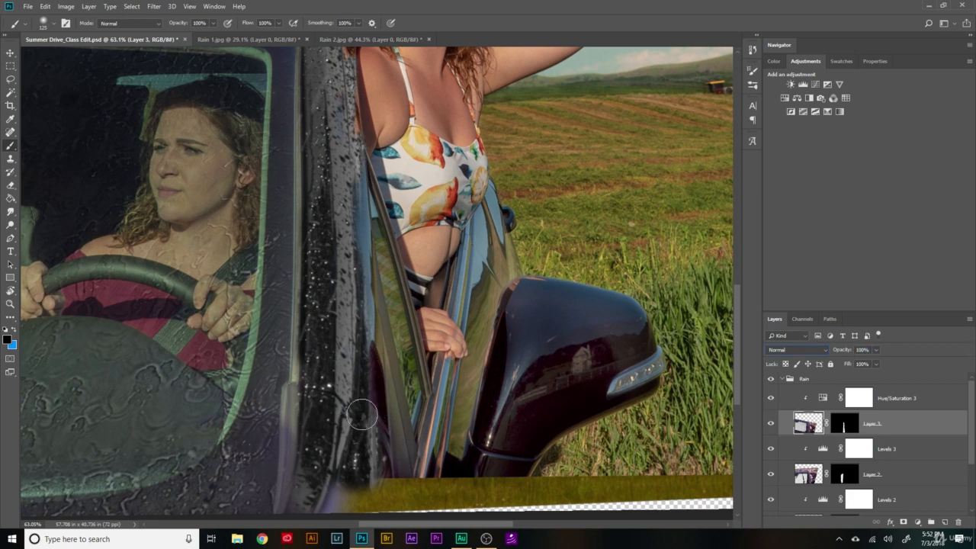
Try to remove the dark panel seam across Layer 3's lower pillar with a smaller Spot Healing Brush
key("z")
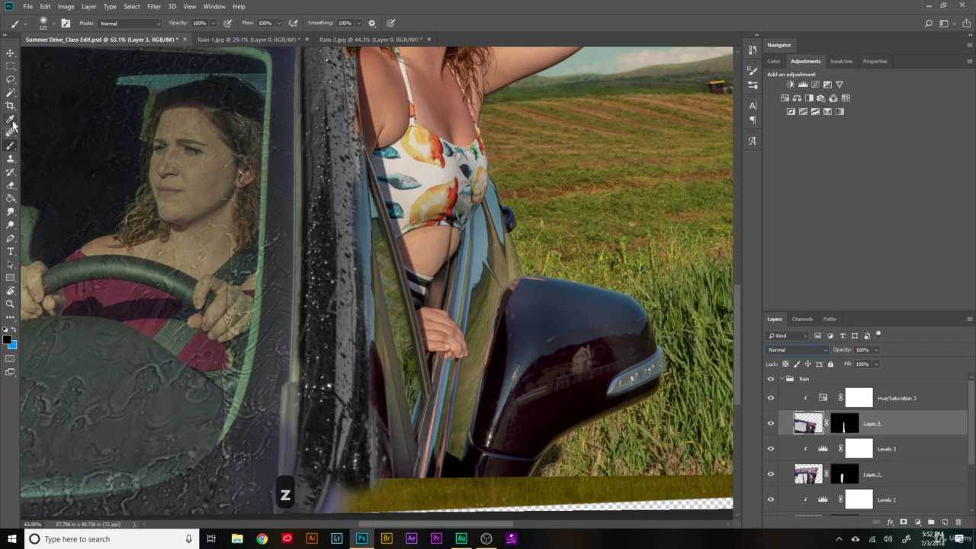
key("z")
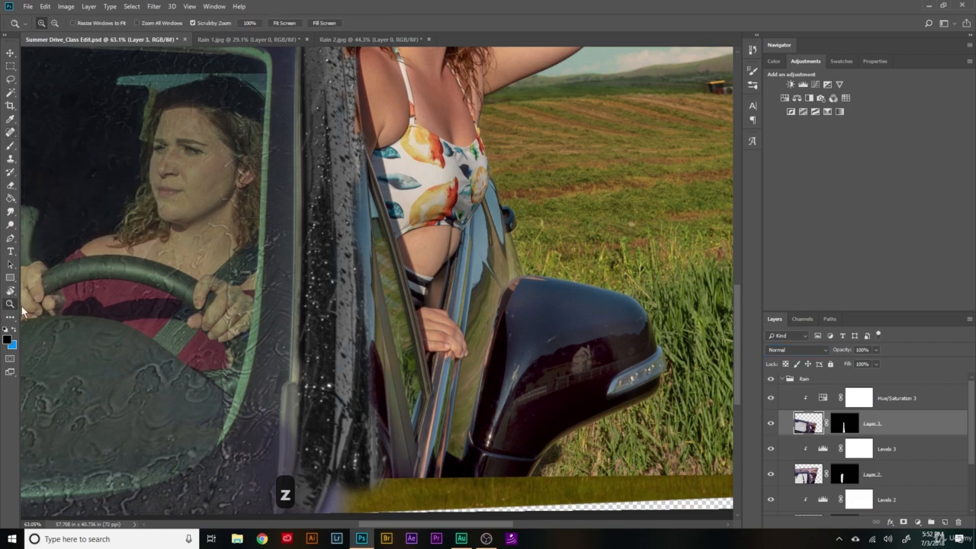
left_click_drag(343, 413, 388, 407)
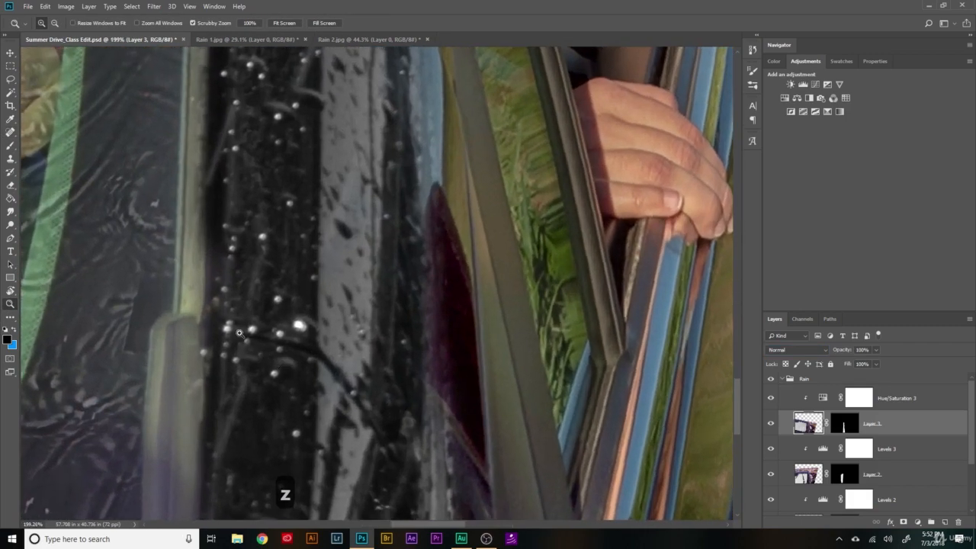
left_click(13, 136)
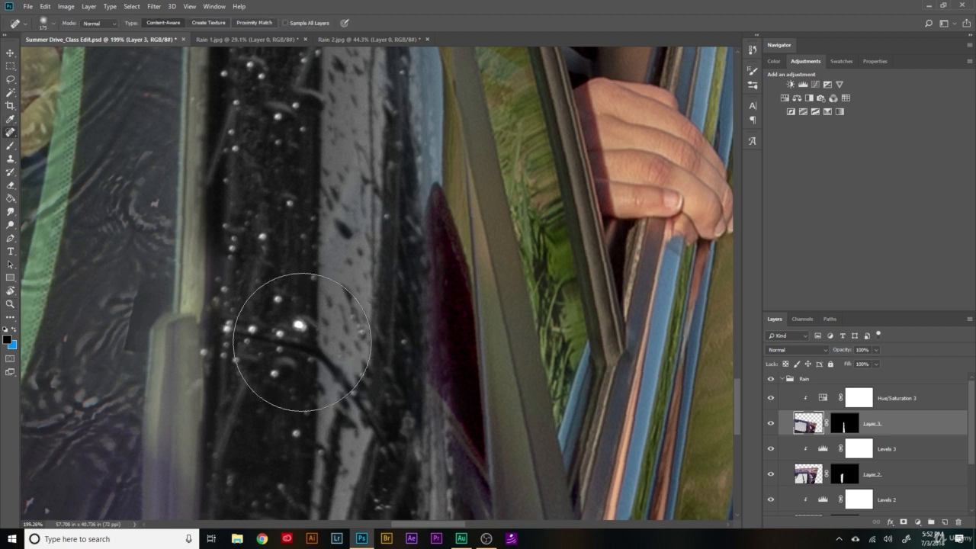
key("bracketleft")
key("bracketleft")
key("bracketleft")
key("bracketleft")
key("bracketleft")
key("bracketleft")
key("bracketleft")
key("bracketleft")
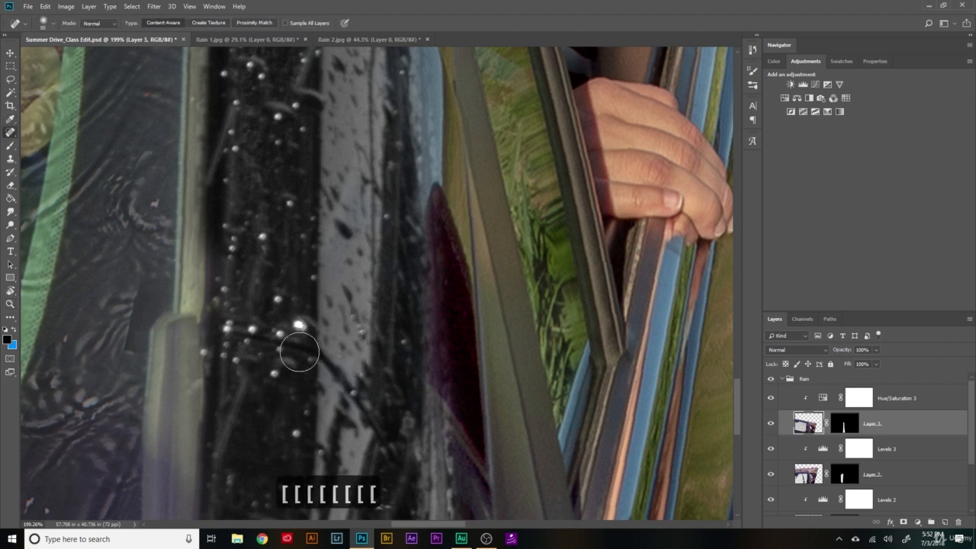
mouse_move(298, 351)
left_mouse_down()
mouse_move(331, 375)
mouse_move(383, 454)
mouse_move(371, 468)
left_mouse_up()
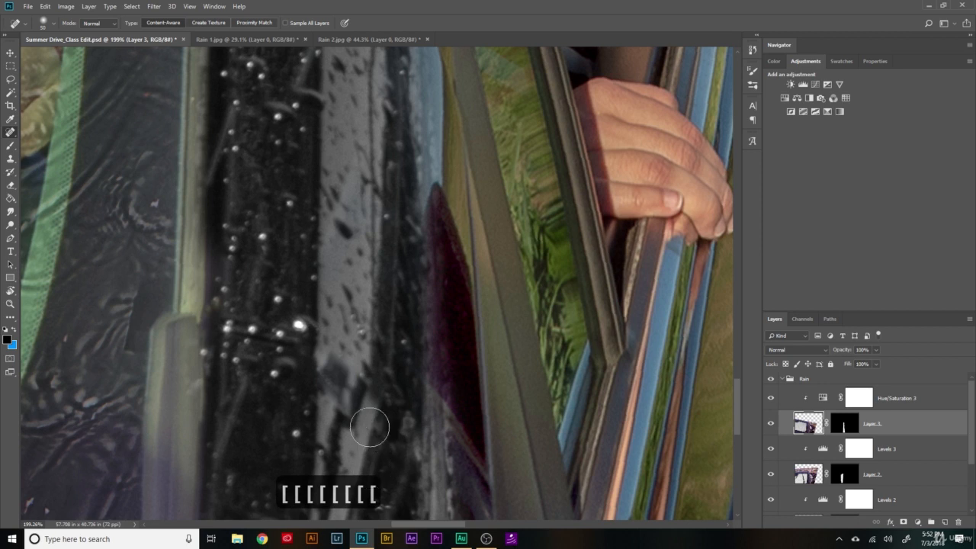
left_click_drag(369, 428, 367, 364)
mouse_move(316, 458)
left_mouse_down()
mouse_move(334, 391)
mouse_move(326, 340)
mouse_move(336, 381)
mouse_move(326, 428)
mouse_move(352, 378)
mouse_move(372, 436)
mouse_move(370, 475)
left_mouse_up()
mouse_move(327, 374)
left_mouse_down()
mouse_move(340, 331)
mouse_move(338, 361)
left_mouse_up()
left_click_drag(347, 326, 365, 397)
Undo all the healing strokes made on Layer 3's pillar seam
key("ctrl+alt+z")
key("ctrl+alt+z")
key("ctrl+alt+z")
key("ctrl+alt+z")
key("ctrl+alt+z")
key("ctrl+alt+z")
key("ctrl+alt+z")
key("ctrl+alt+z")
key("ctrl+alt+z")
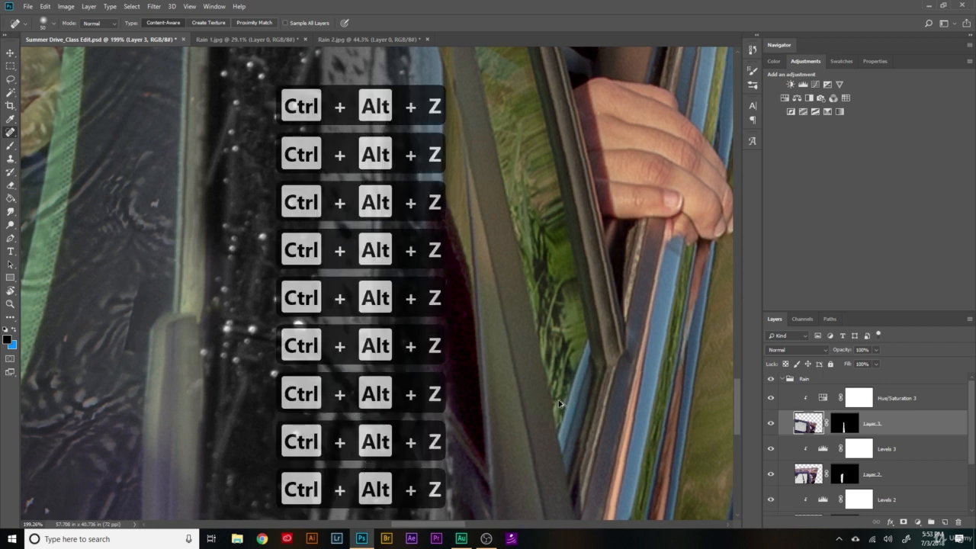
key("ctrl+alt+z")
key("ctrl+shift+z")
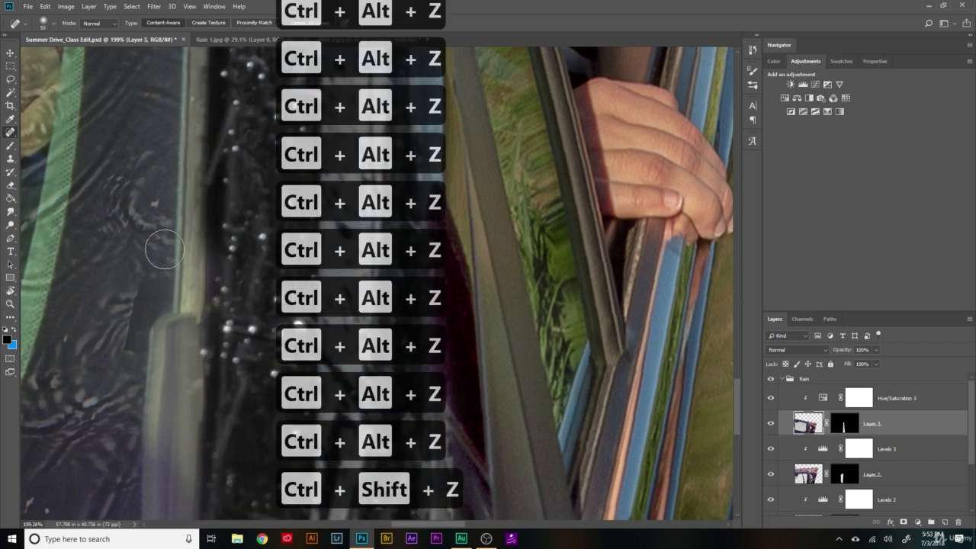
Cover the dark seam on the pillar's light gray strip of Layer 3 with a small Clone Stamp brush
left_click(11, 161)
scroll(377, 283, "up", 4)
key("bracketleft")
key("bracketleft")
key("bracketleft")
key("bracketleft")
key("bracketleft")
key("bracketleft")
key("bracketleft")
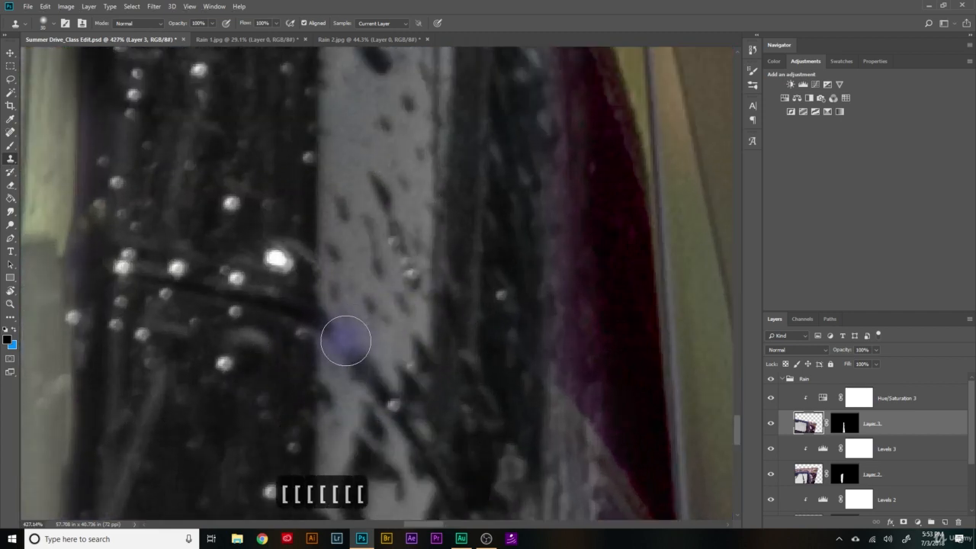
mouse_move(346, 341)
left_mouse_down()
mouse_move(432, 395)
mouse_move(476, 490)
mouse_move(368, 303)
mouse_move(324, 158)
mouse_move(317, 309)
mouse_move(361, 287)
mouse_move(396, 341)
mouse_move(330, 273)
mouse_move(313, 337)
mouse_move(286, 345)
mouse_move(308, 354)
mouse_move(328, 290)
left_mouse_up()
scroll(360, 287, "down", 4)
scroll(327, 273, "up", 3)
scroll(218, 262, "down", 4)
scroll(323, 338, "up", 2)
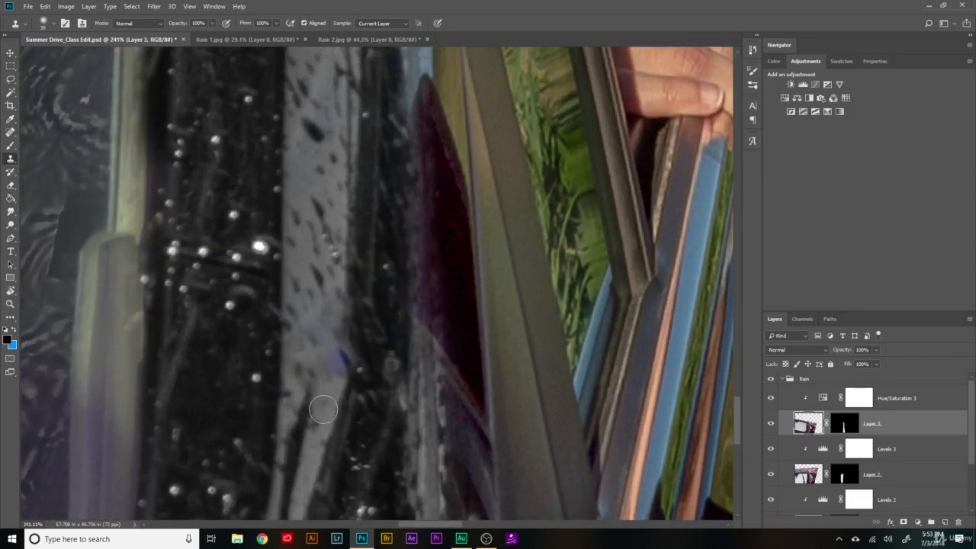
Undo the last clone stroke and clone out the rest of the seam across the pillar's dark strip on Layer 3
key("ctrl+z")
scroll(188, 282, "up", 3)
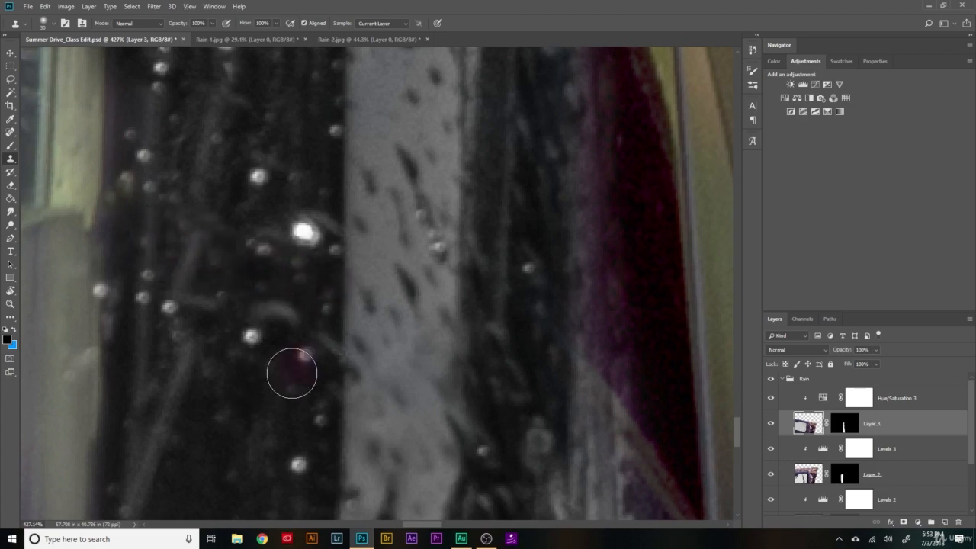
scroll(298, 343, "down", 2)
key("ctrl+0")
scroll(229, 366, "up", 5)
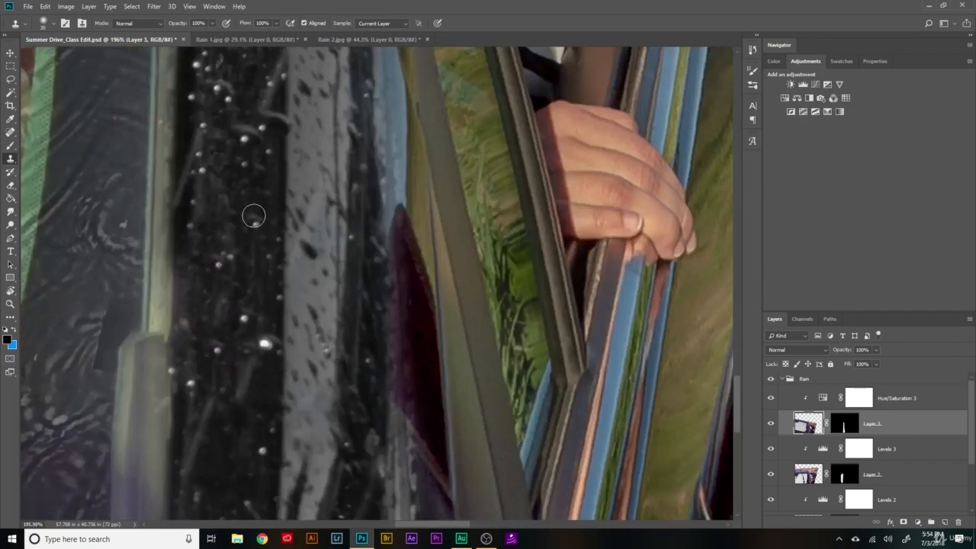
Set Layer 3 back to Overlay blending at 55% opacity and check the retouched lower pillar up close
key("ctrl+0")
left_click(810, 352)
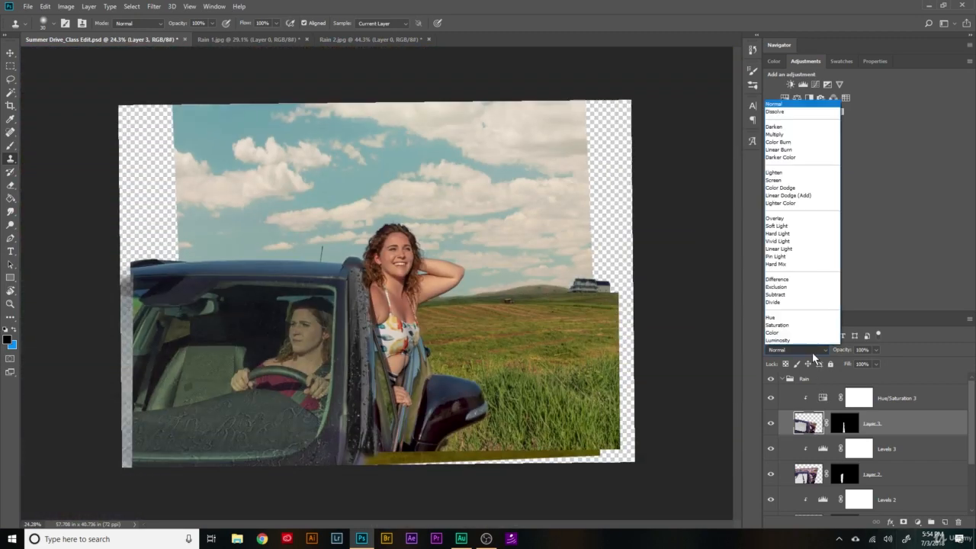
left_click(803, 221)
left_click_drag(829, 354, 819, 349)
key("z")
left_click_drag(362, 418, 427, 303)
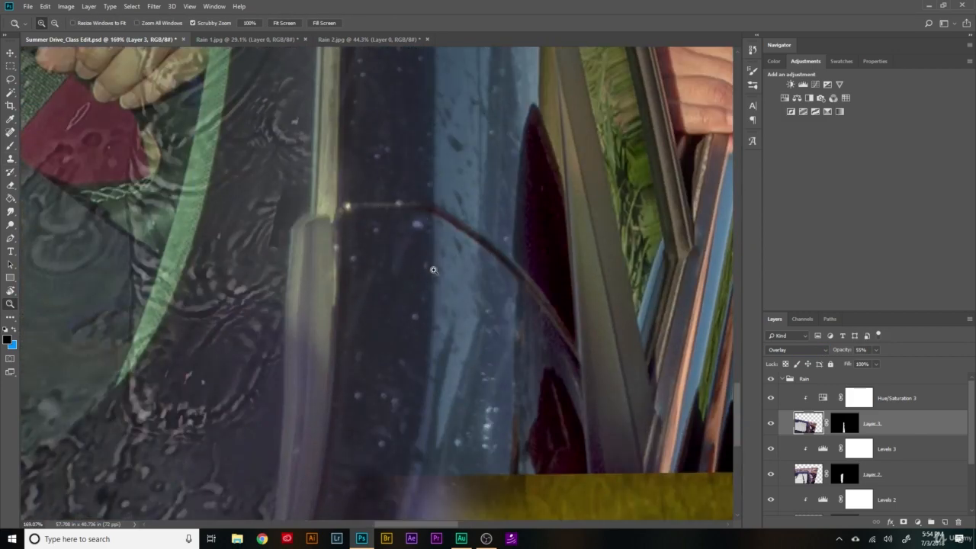
left_click_drag(533, 379, 529, 382)
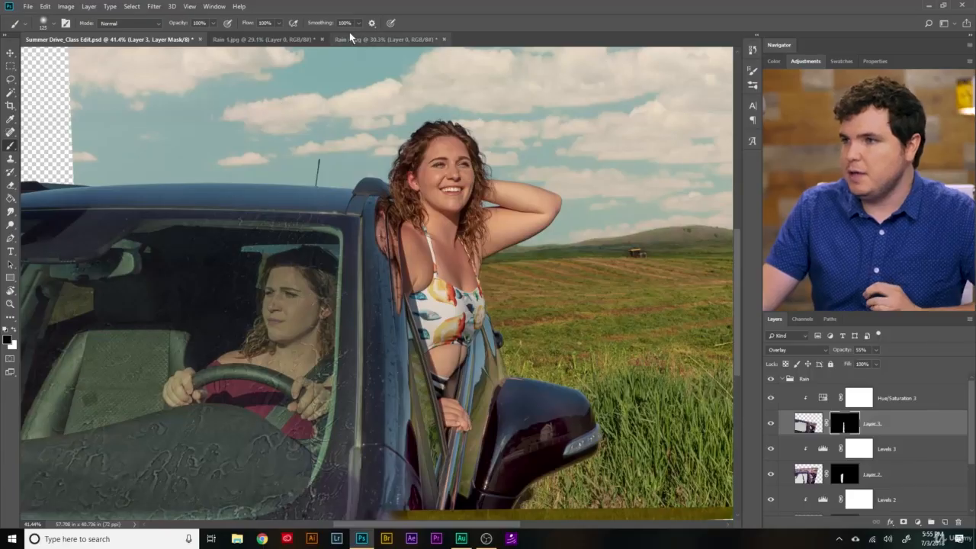
Copy the Rain 2.jpg image layer into the Summer Drive document and place it above Hue/Saturation 3 in the Rain group
left_click(351, 39)
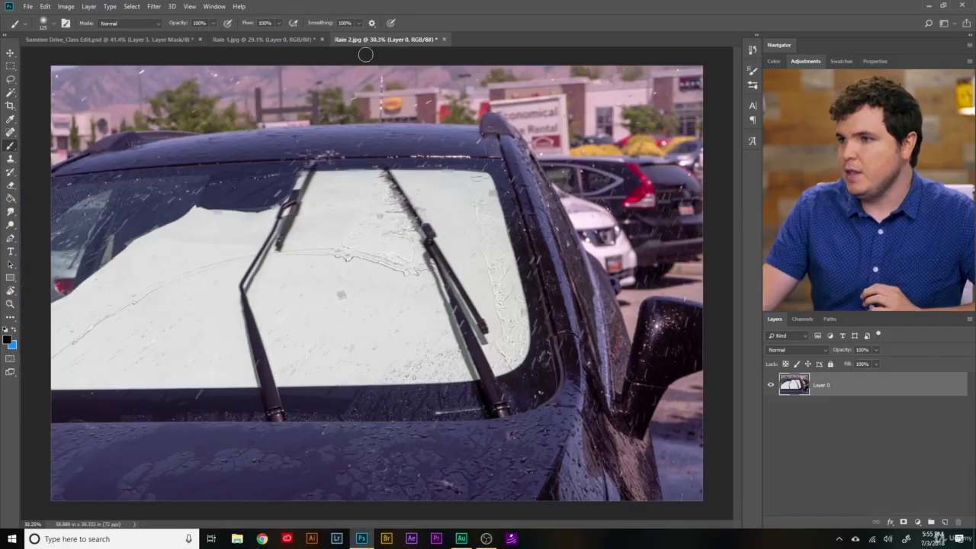
left_click_drag(790, 387, 225, 356)
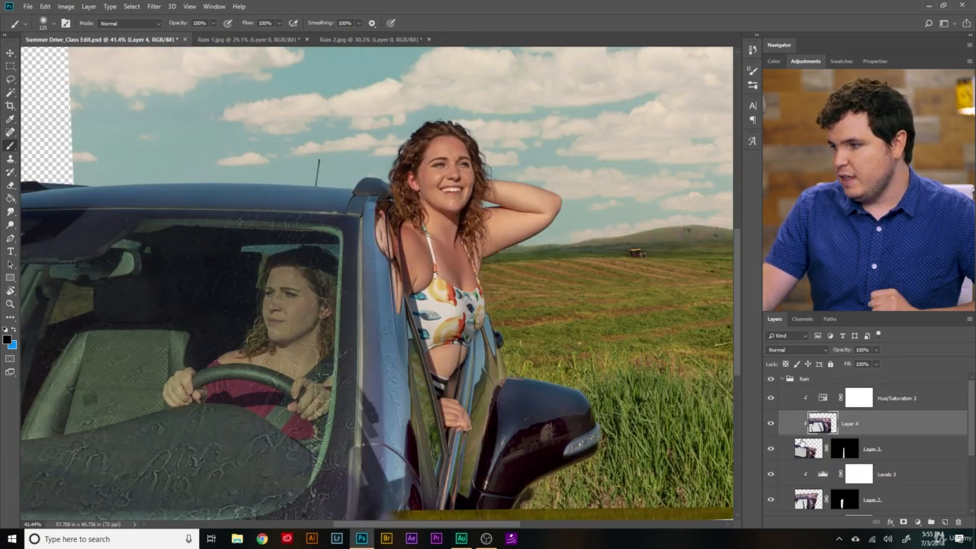
left_click_drag(893, 427, 889, 396)
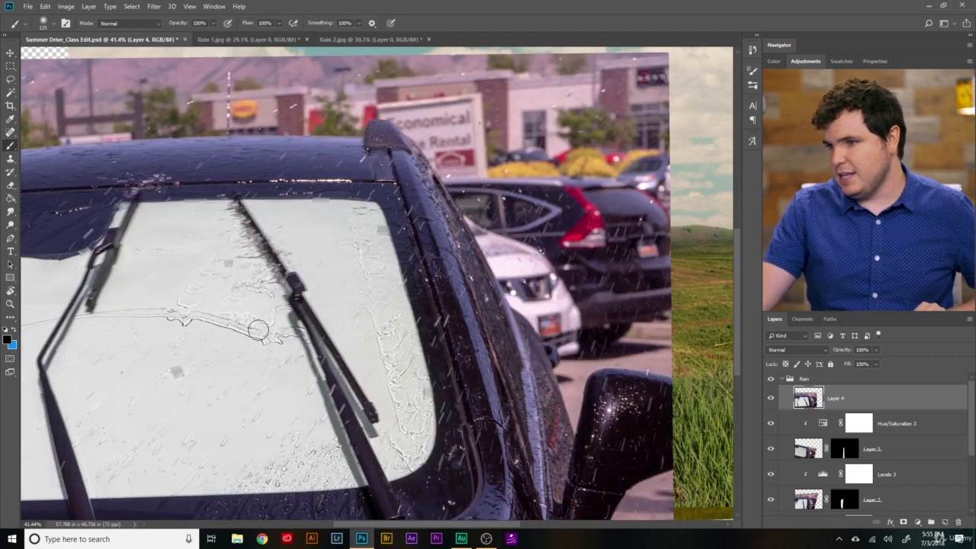
Lower Layer 4's opacity to 71% so the car beneath shows through
scroll(282, 380, "down", 3)
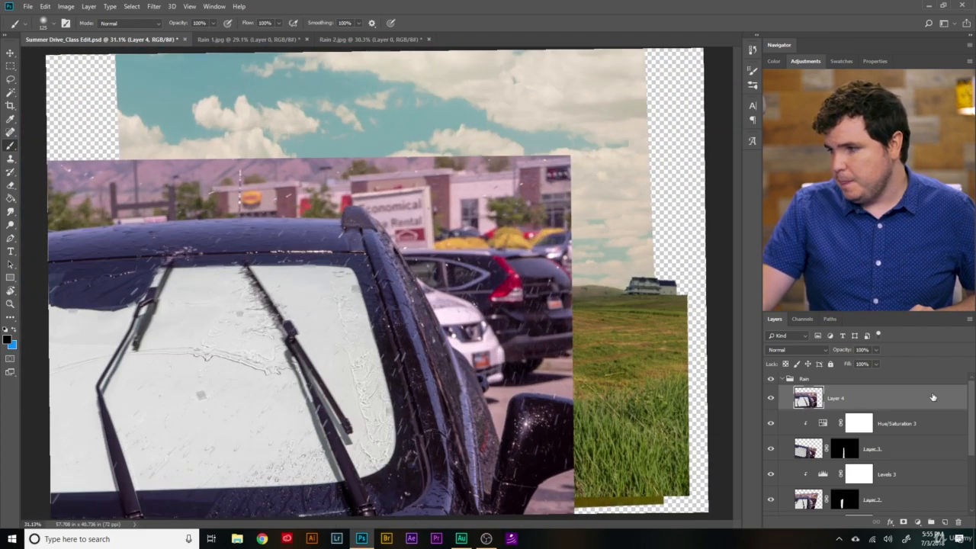
left_click_drag(835, 357, 831, 356)
scroll(301, 325, "down", 2)
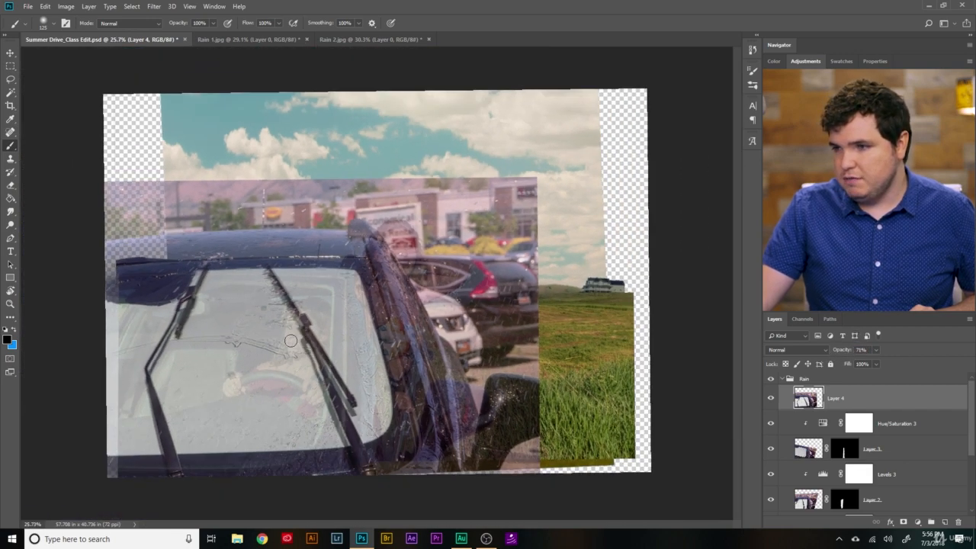
Free-transform Layer 4, moving it down over the car and rotating it to about 2.85° to follow the roofline
key("ctrl+t")
scroll(298, 302, "up", 2)
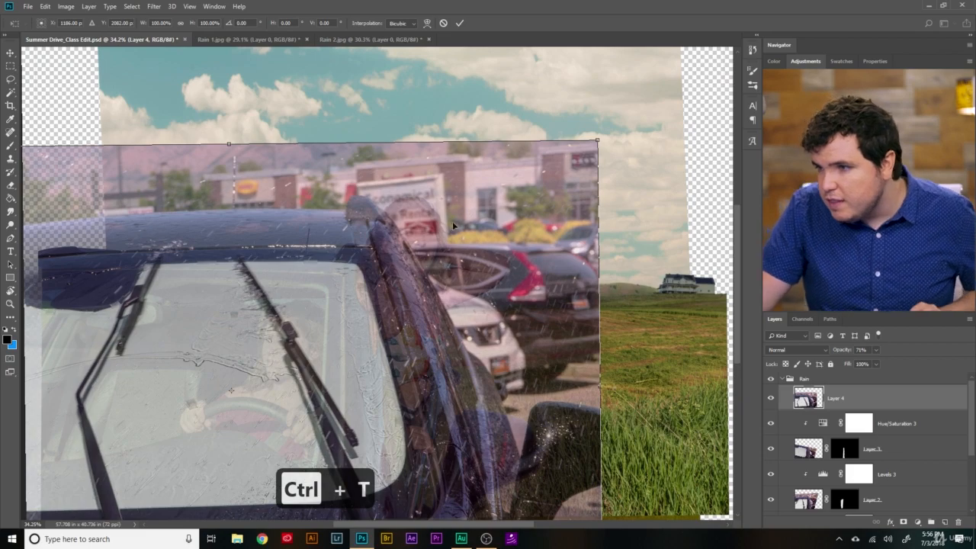
left_click_drag(452, 221, 455, 254)
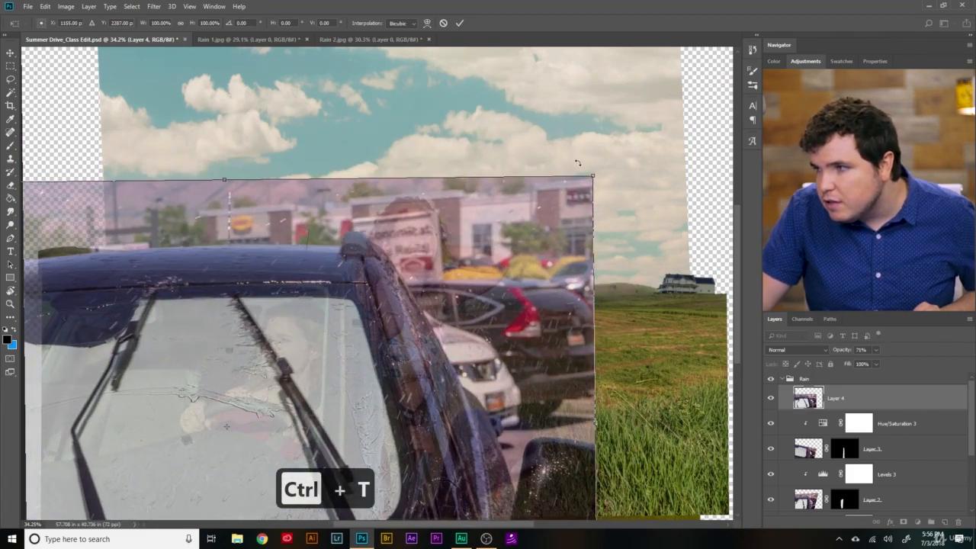
left_click_drag(610, 164, 633, 174)
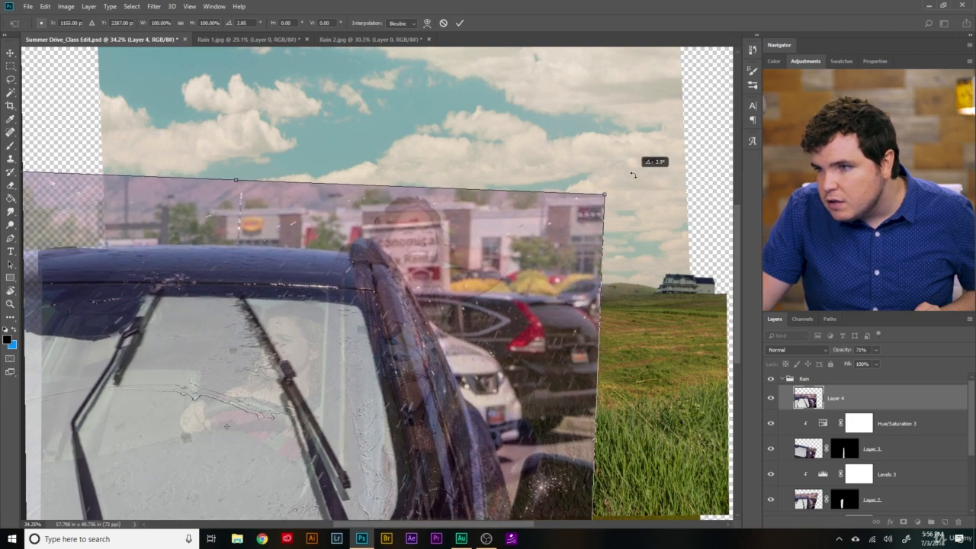
left_click_drag(508, 334, 511, 322)
scroll(345, 403, "up", 1)
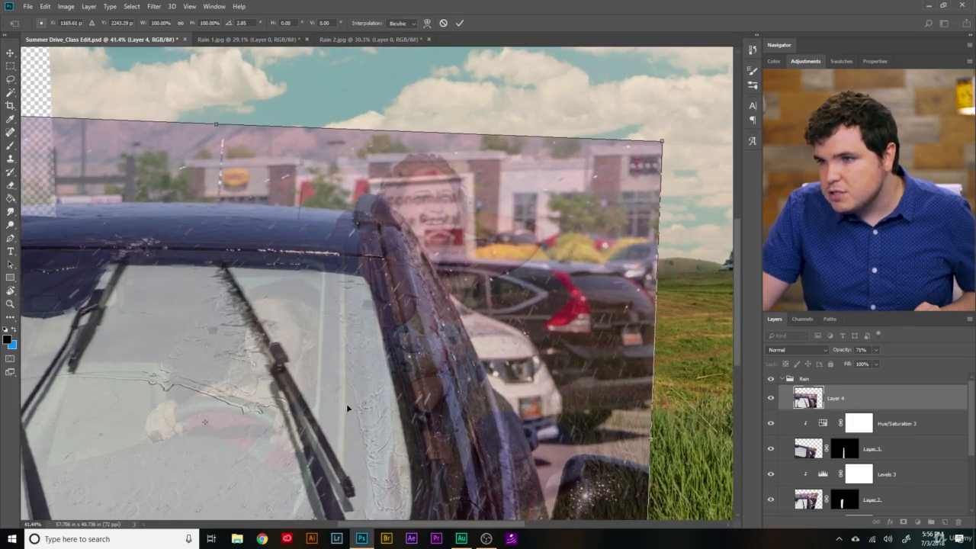
Scale Layer 4 proportionally to about 91.89% and reposition it so its wet roof overlaps the car's roof and windshield frame
left_click_drag(663, 139, 621, 169)
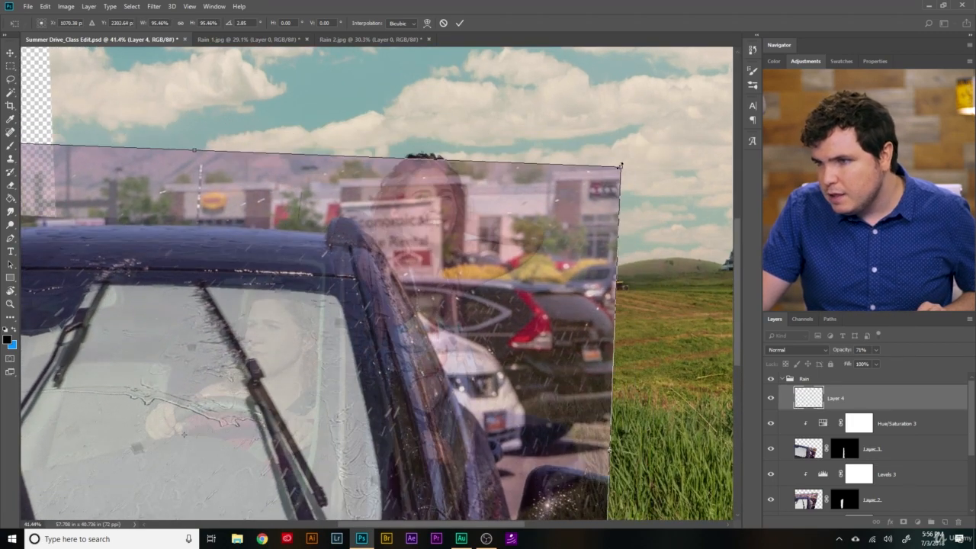
left_click_drag(442, 318, 459, 304)
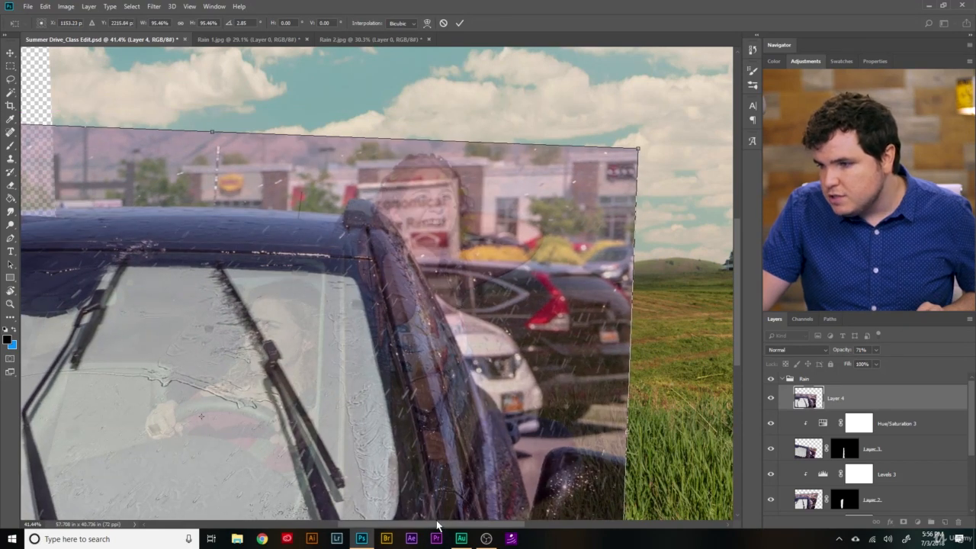
mouse_move(437, 527)
left_mouse_down()
mouse_move(399, 527)
mouse_move(421, 528)
left_mouse_up()
mouse_move(707, 151)
left_mouse_down()
mouse_move(710, 140)
mouse_move(691, 161)
left_mouse_up()
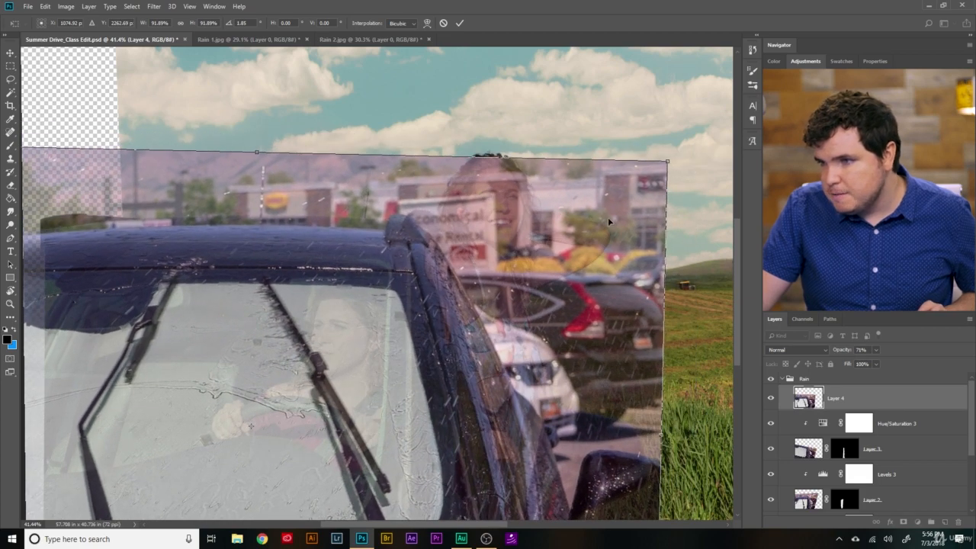
left_click_drag(608, 217, 630, 201)
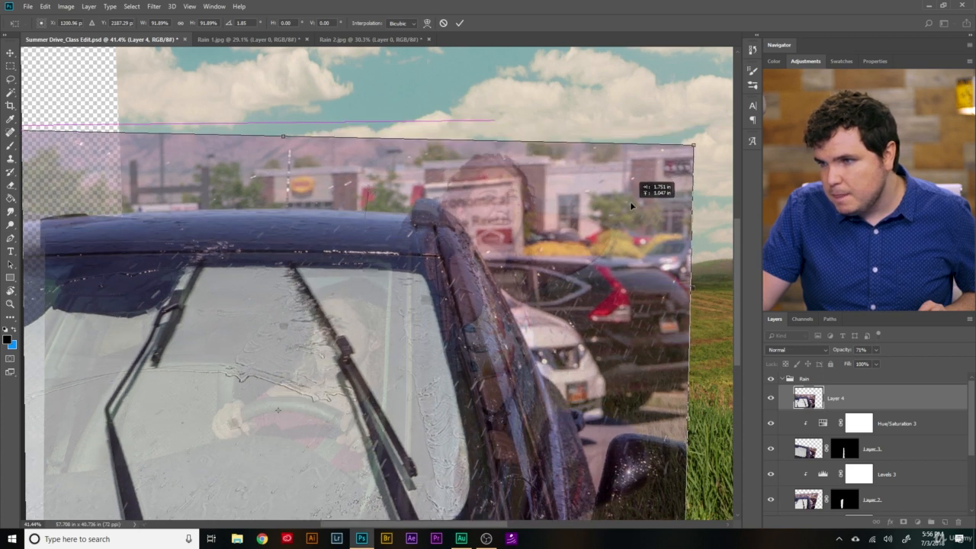
left_click_drag(630, 202, 630, 202)
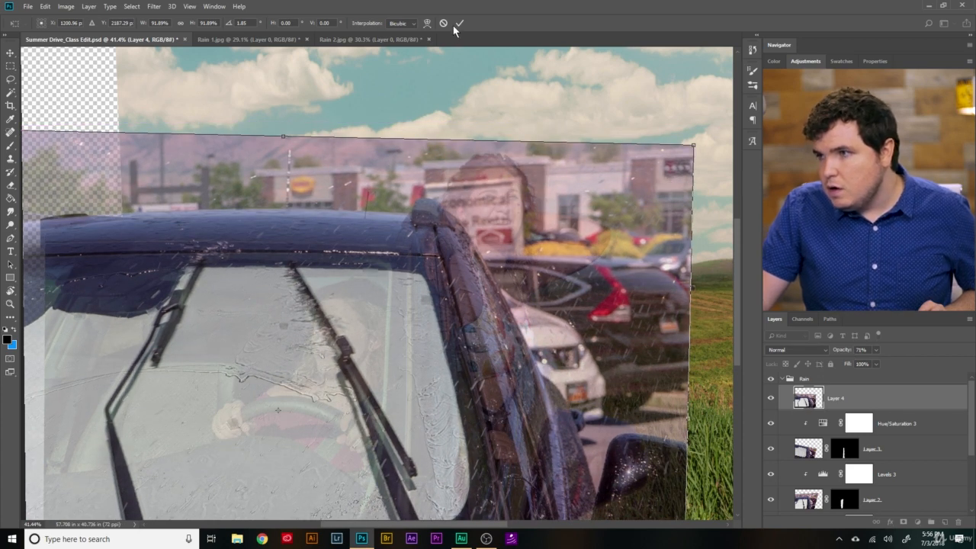
Rotate Layer 4 to about 2.90° and shift it to align its roof seam with the top of the car's windshield
scroll(289, 310, "up", 3)
left_click_drag(311, 379, 298, 366)
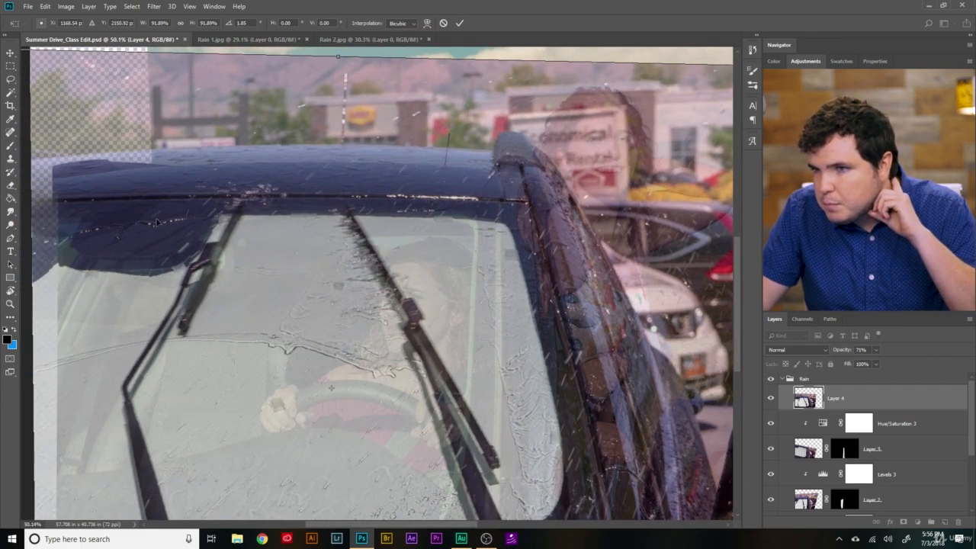
scroll(257, 233, "down", 2)
mouse_move(636, 97)
left_mouse_down()
mouse_move(665, 109)
mouse_move(637, 85)
mouse_move(646, 99)
left_mouse_up()
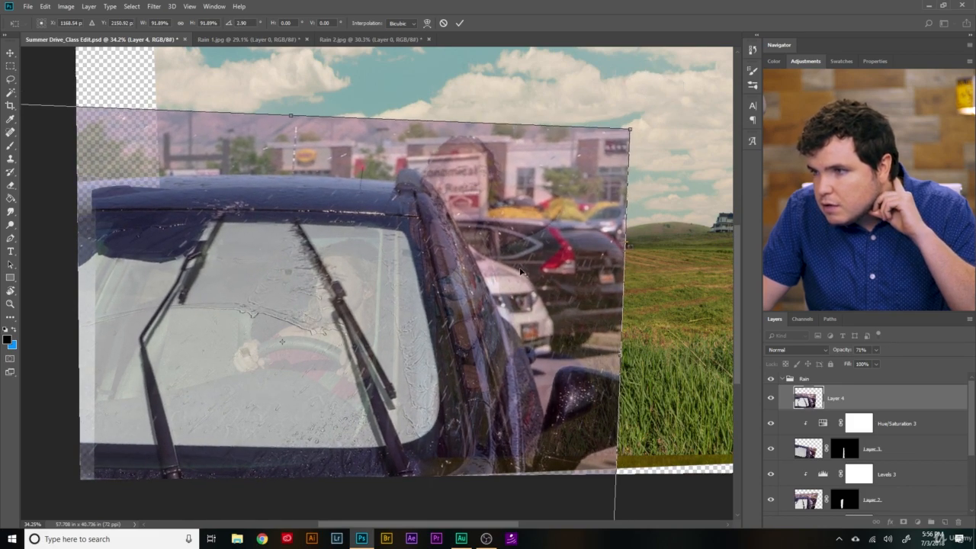
left_click_drag(521, 271, 535, 271)
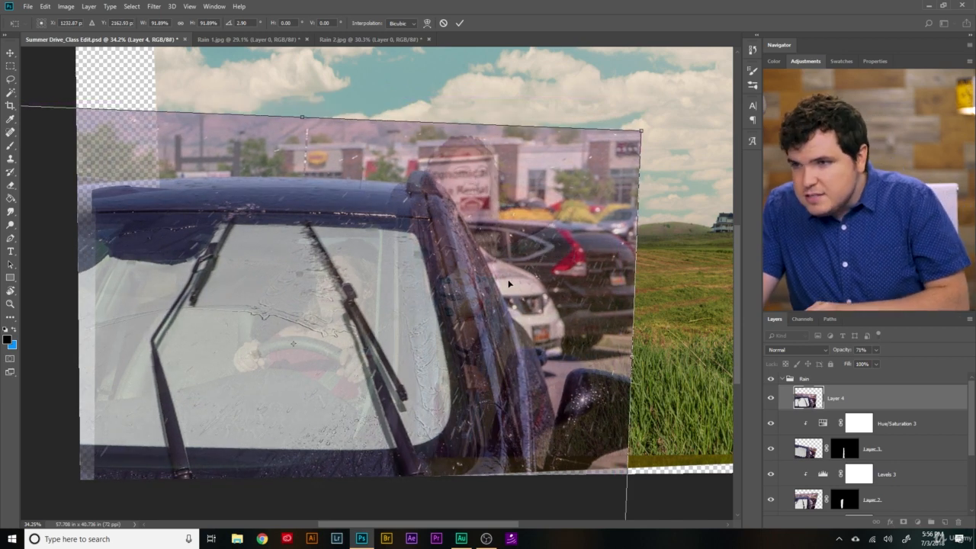
key("Up")
key("Up")
key("Up")
key("Up")
key("Up")
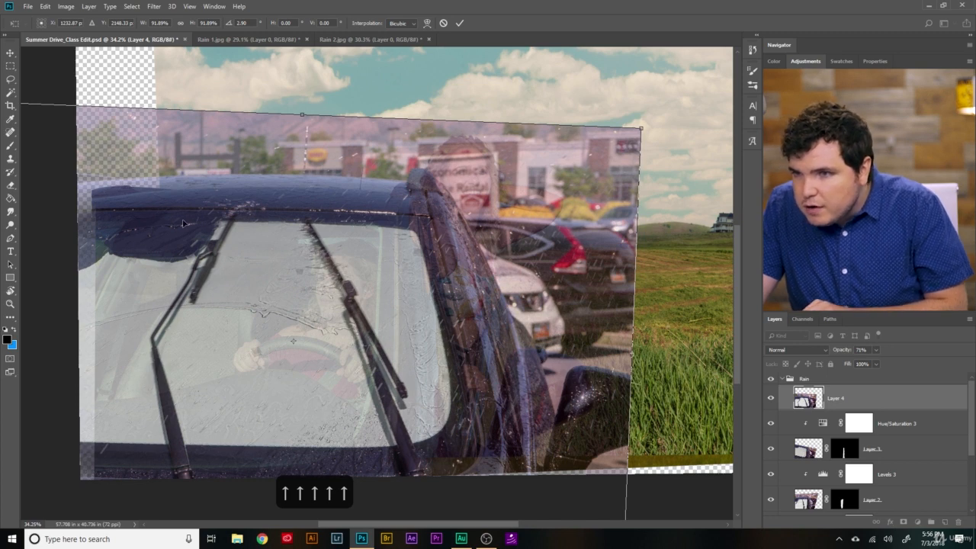
Rotate Layer 4 to 2.99°, squash its height to about 88.22%, move it slightly up onto the roof, and apply the transform
left_click_drag(677, 112, 678, 115)
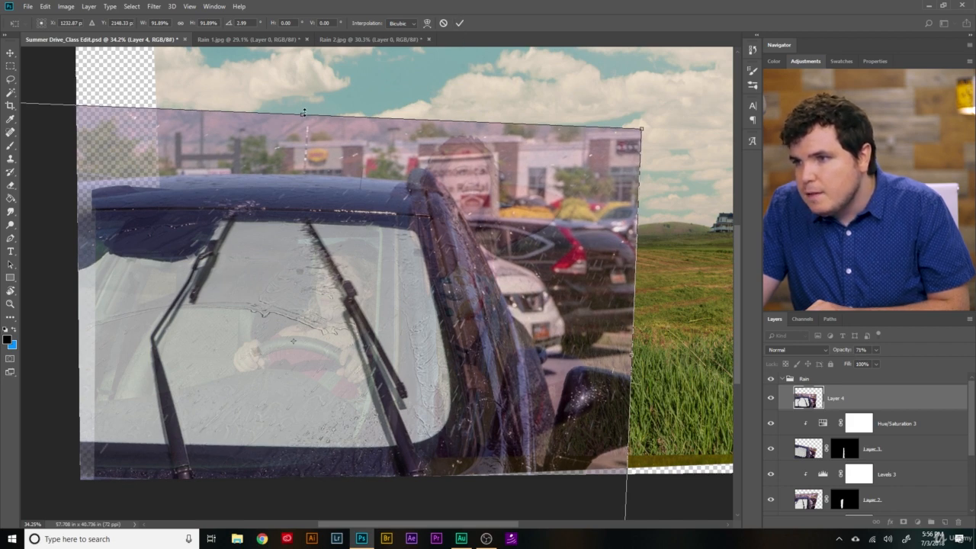
left_click_drag(304, 112, 309, 131)
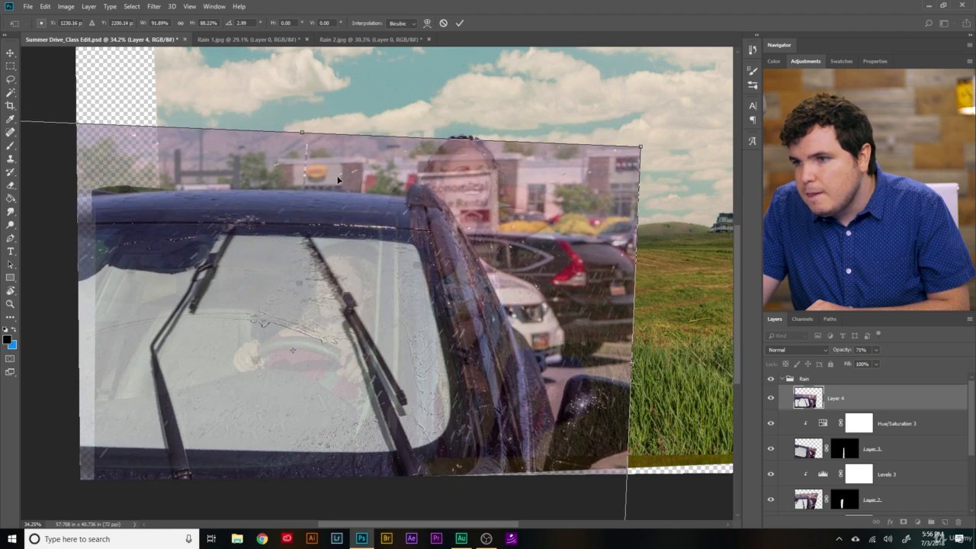
left_click_drag(337, 180, 338, 173)
scroll(344, 237, "up", 3)
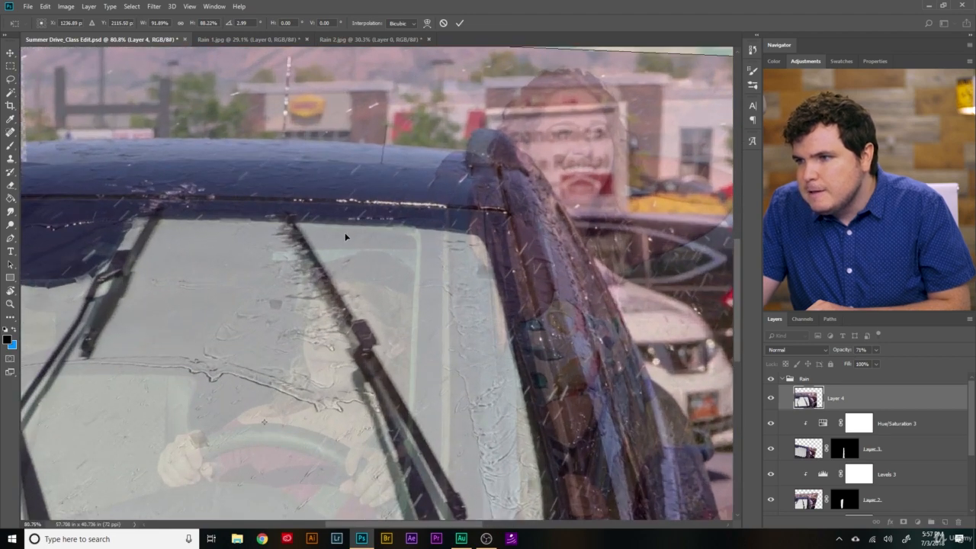
left_click_drag(458, 138, 457, 138)
scroll(439, 252, "down", 2)
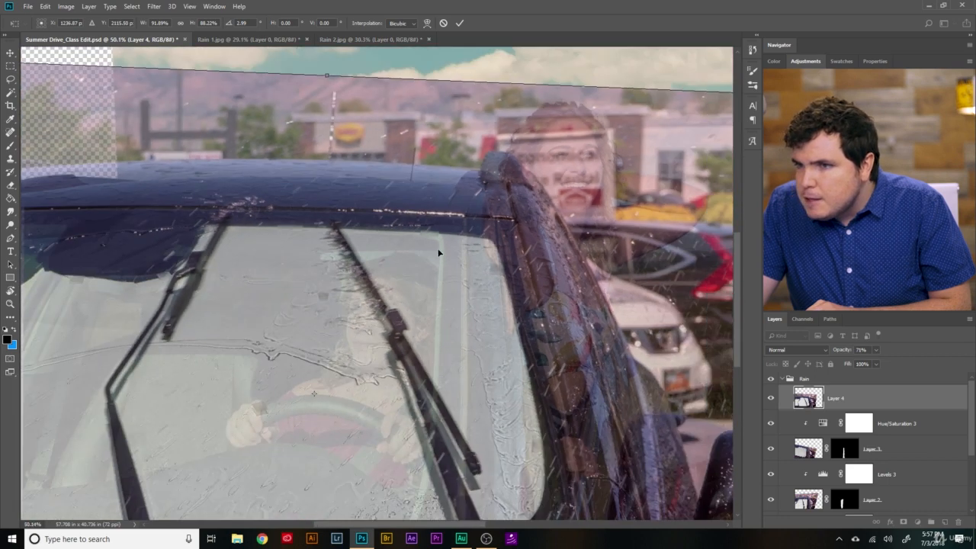
scroll(439, 252, "down", 1)
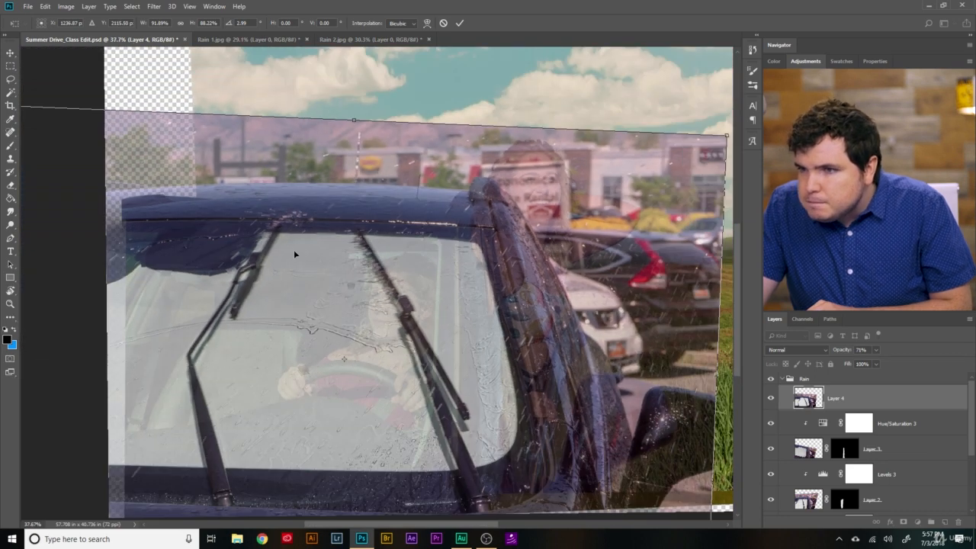
left_click(460, 23)
Set Layer 4 to Soft Light blending at 100% opacity
key("b")
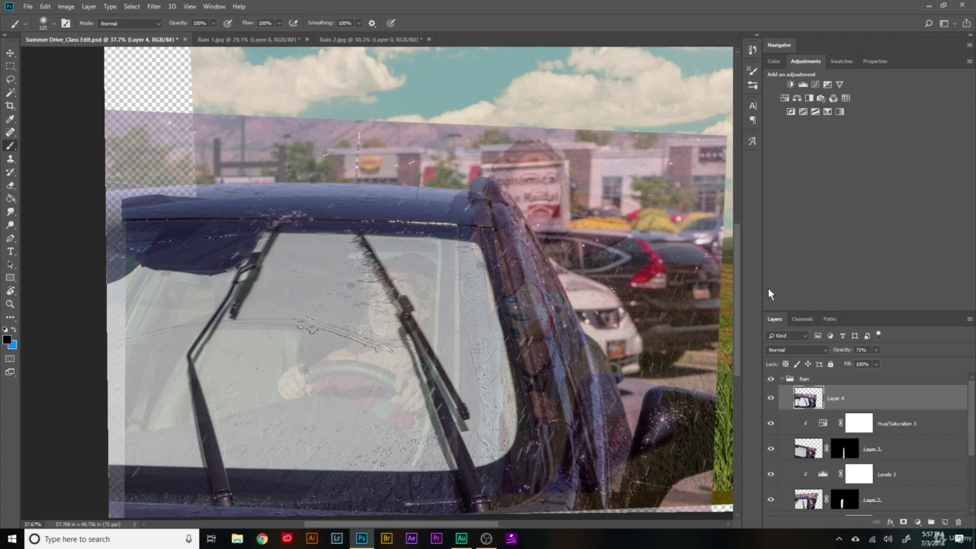
left_click(794, 347)
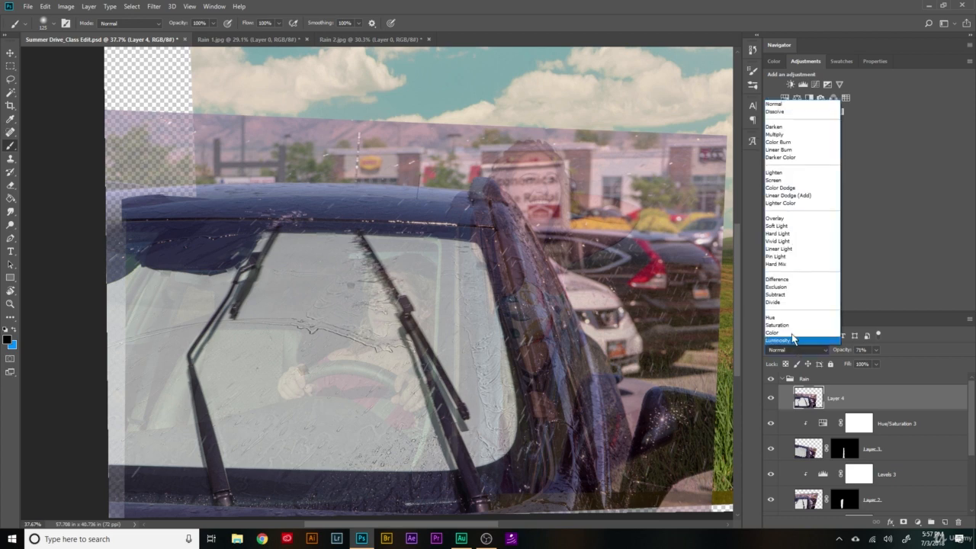
left_click(796, 232)
left_click_drag(843, 352, 974, 358)
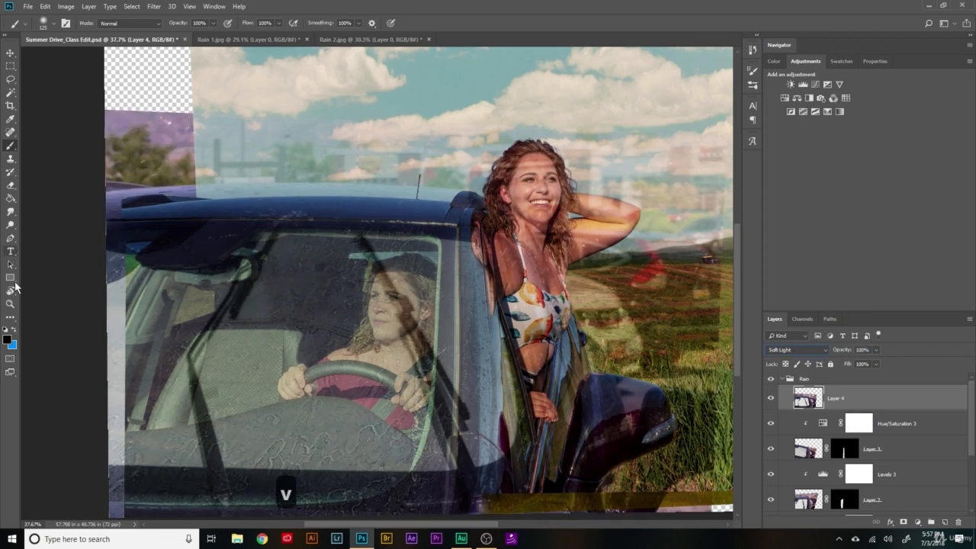
Add a layer mask to Layer 4 and invert it to black to hide the whole layer
left_click(10, 305)
left_click_drag(316, 218, 518, 234)
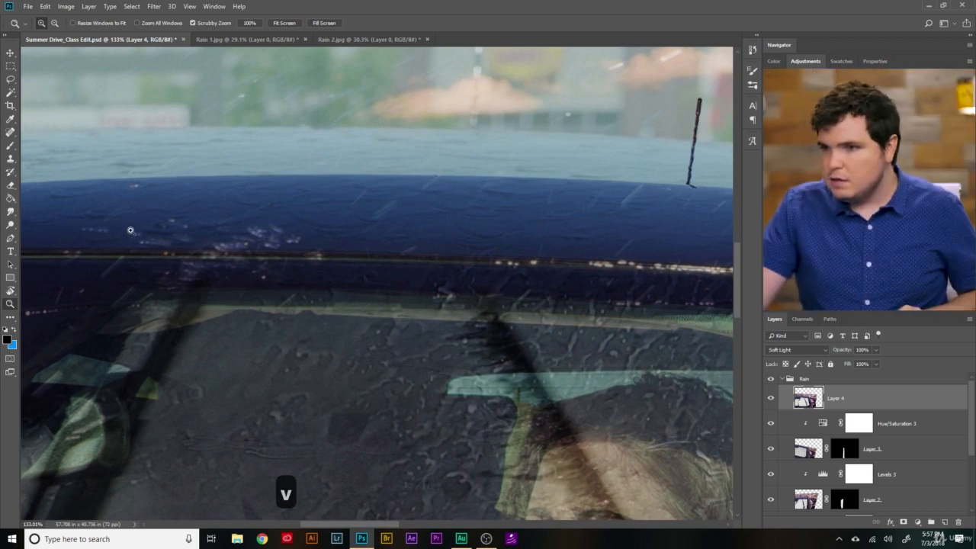
left_click(475, 221, "alt")
left_click(468, 234, "alt")
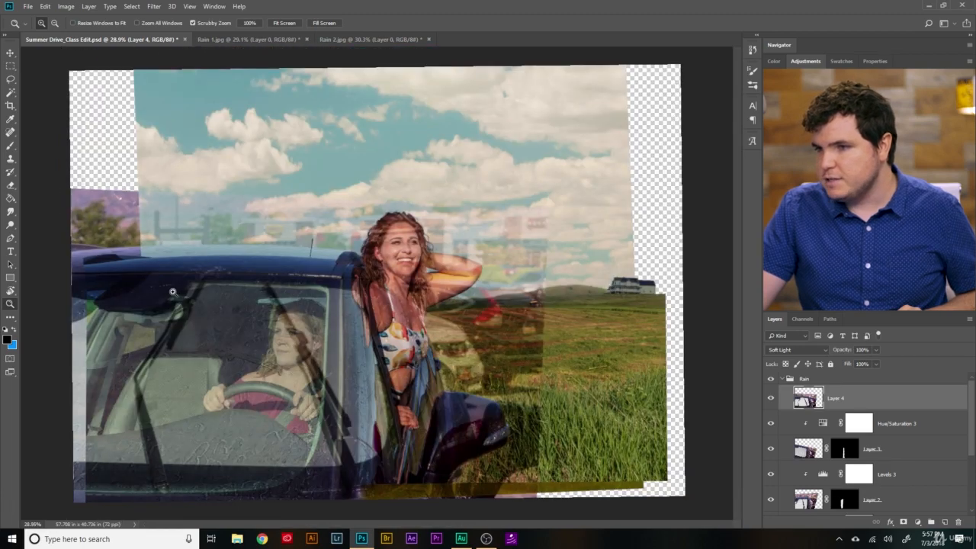
left_click(172, 292)
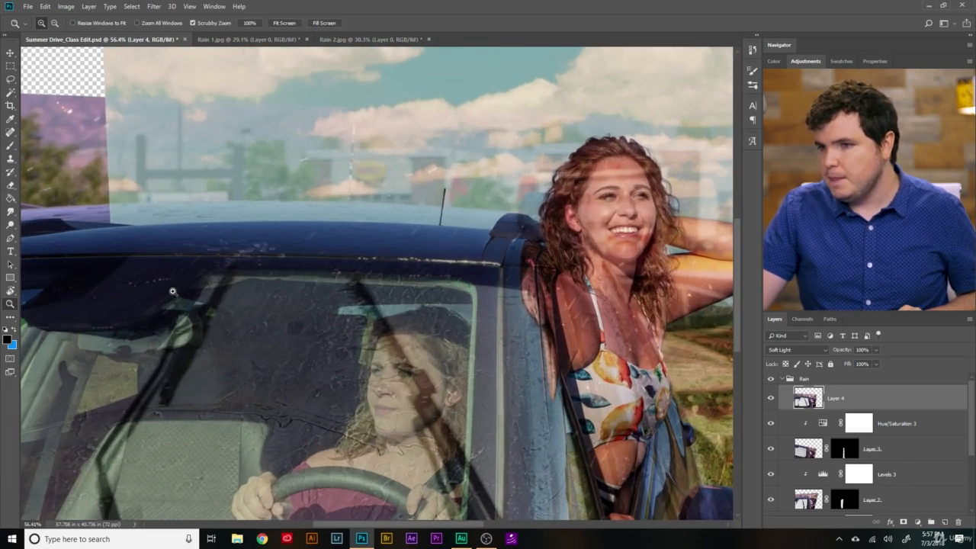
left_click(903, 522)
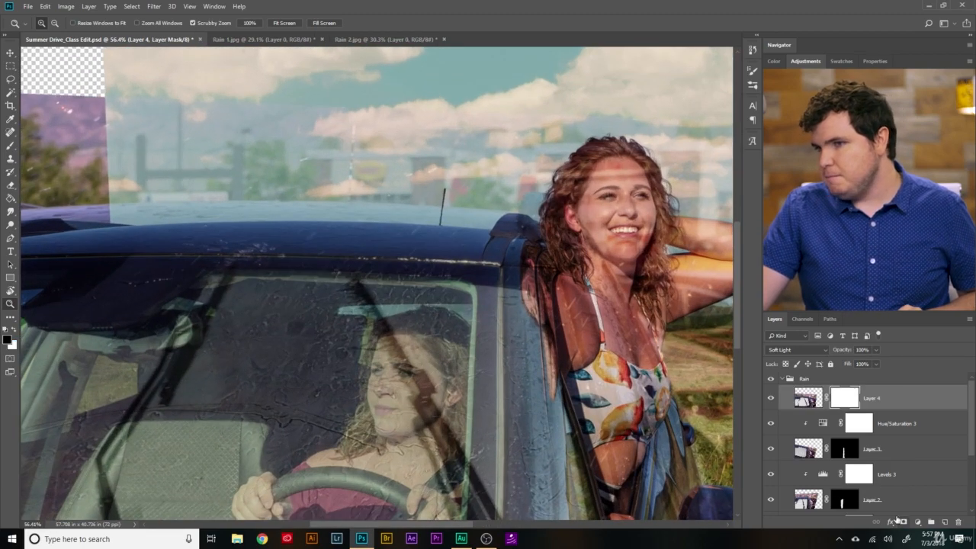
key("ctrl+i")
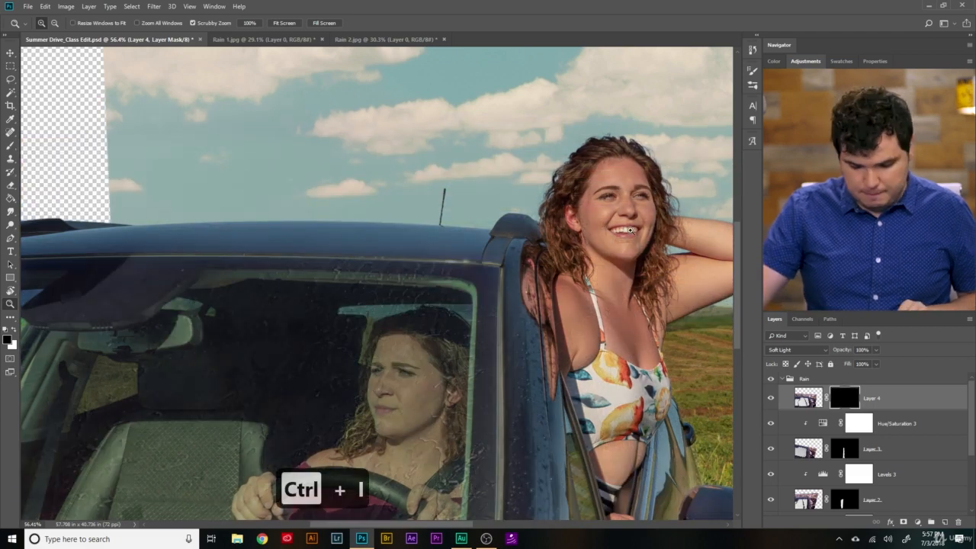
Paint white with a small brush on Layer 4's mask along the roof's lower trim edge, starting beside the pillar
key("b")
key("x")
scroll(465, 264, "up", 3)
key("bracketleft")
key("bracketleft")
key("bracketleft")
key("bracketleft")
key("bracketleft")
key("bracketleft")
key("bracketleft")
key("bracketleft")
key("bracketleft")
key("bracketleft")
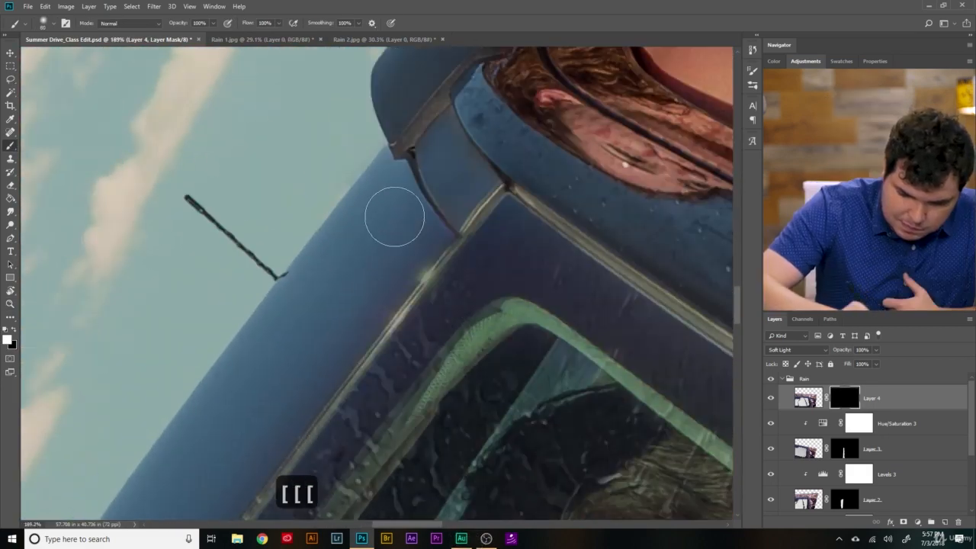
mouse_move(399, 162)
left_mouse_down()
mouse_move(437, 238)
mouse_move(367, 339)
left_mouse_up()
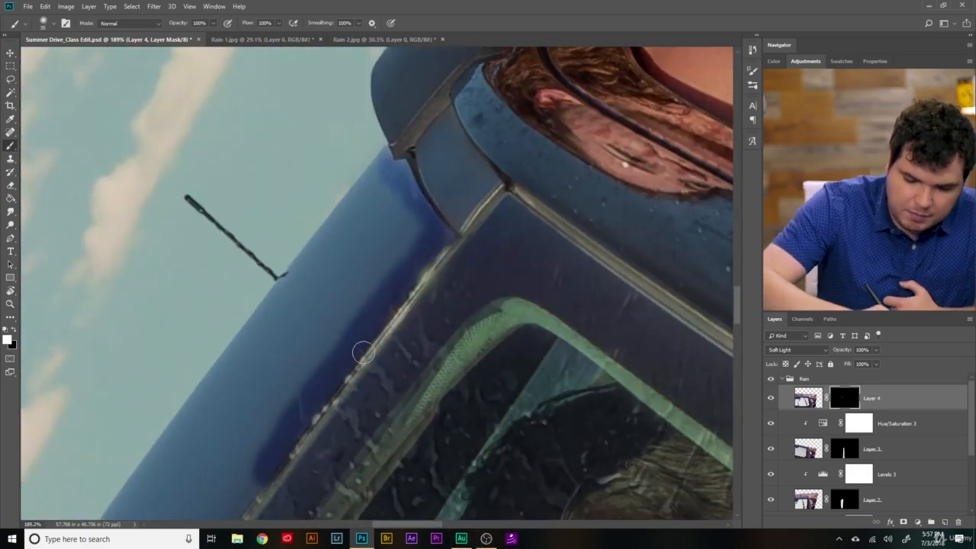
Paint the rest of the car roof white on Layer 4's mask to reveal the raindrops across it
scroll(392, 239, "up", 2)
scroll(384, 140, "up", 2)
mouse_move(385, 140)
left_mouse_down()
mouse_move(289, 388)
mouse_move(248, 333)
mouse_move(175, 476)
mouse_move(146, 433)
mouse_move(160, 392)
mouse_move(172, 405)
mouse_move(163, 414)
left_mouse_up()
mouse_move(223, 267)
left_mouse_down()
mouse_move(121, 398)
mouse_move(157, 354)
mouse_move(203, 344)
mouse_move(261, 196)
mouse_move(132, 387)
left_mouse_up()
mouse_move(244, 180)
left_mouse_down()
mouse_move(172, 392)
mouse_move(173, 343)
mouse_move(353, 133)
mouse_move(145, 440)
mouse_move(301, 221)
mouse_move(201, 356)
mouse_move(283, 203)
mouse_move(180, 361)
mouse_move(340, 187)
mouse_move(161, 409)
mouse_move(216, 255)
mouse_move(383, 98)
mouse_move(252, 294)
mouse_move(261, 425)
mouse_move(106, 458)
mouse_move(207, 295)
mouse_move(247, 323)
left_mouse_up()
scroll(463, 188, "down", 6)
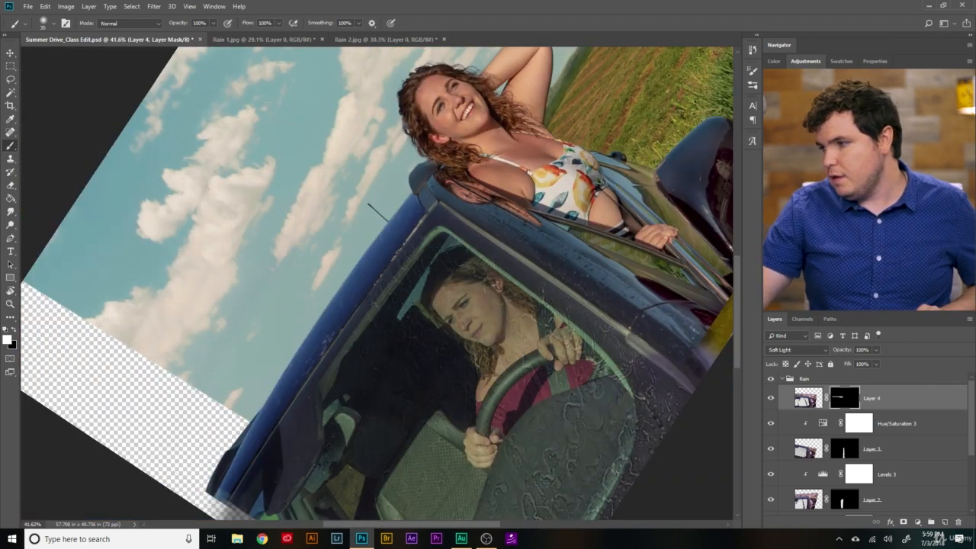
Display Layer 4's mask on its own and check the painted roof area for missed spots and uneven edges
left_click(840, 398, "alt")
scroll(321, 270, "up", 8)
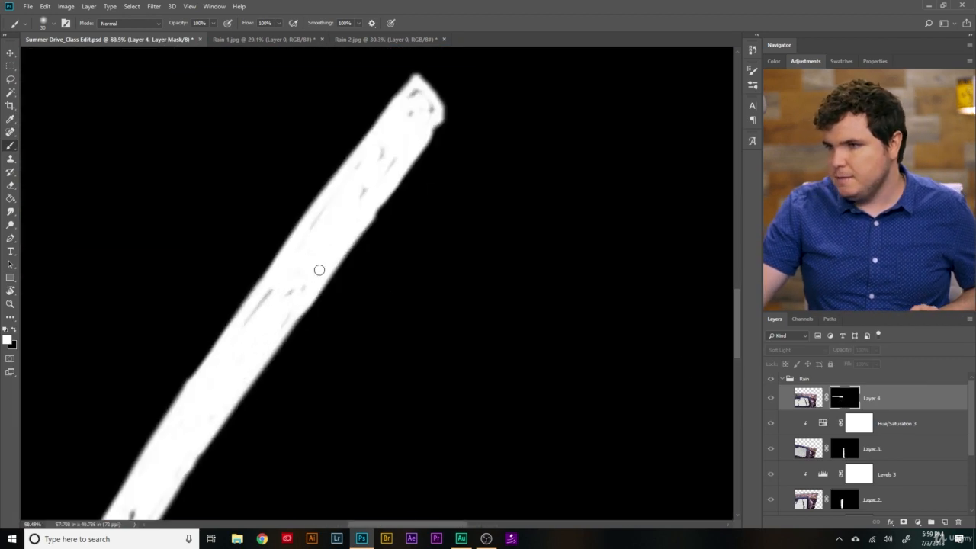
scroll(379, 121, "down", 5)
scroll(342, 455, "left", 3)
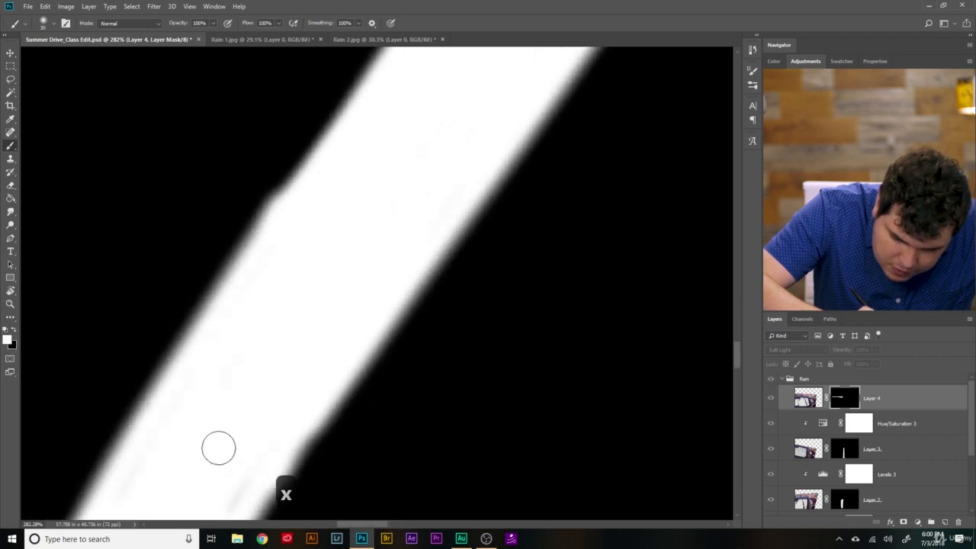
Return to the full composite with Layer 4's image selected instead of its mask, and check the roof up close
key("ctrl+0")
left_click(809, 403)
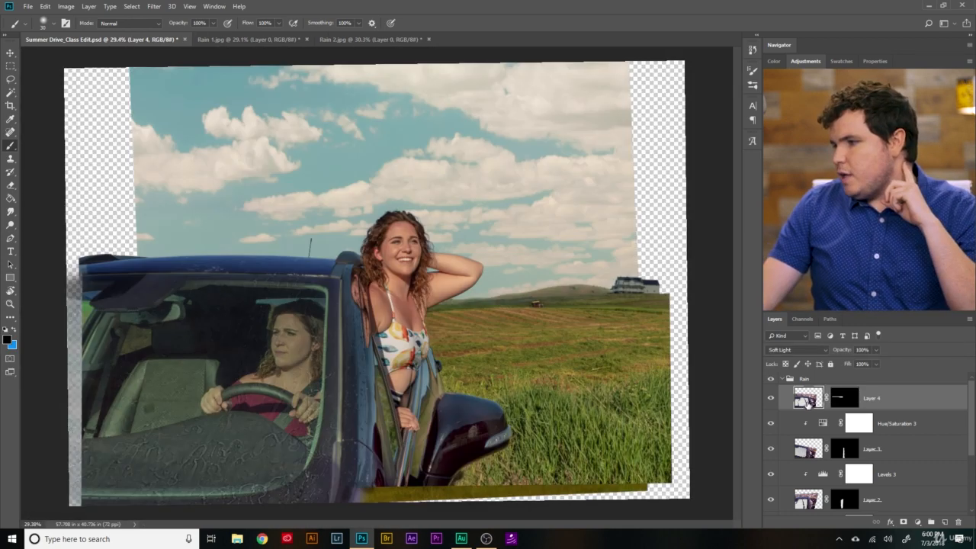
scroll(208, 285, "up", 5)
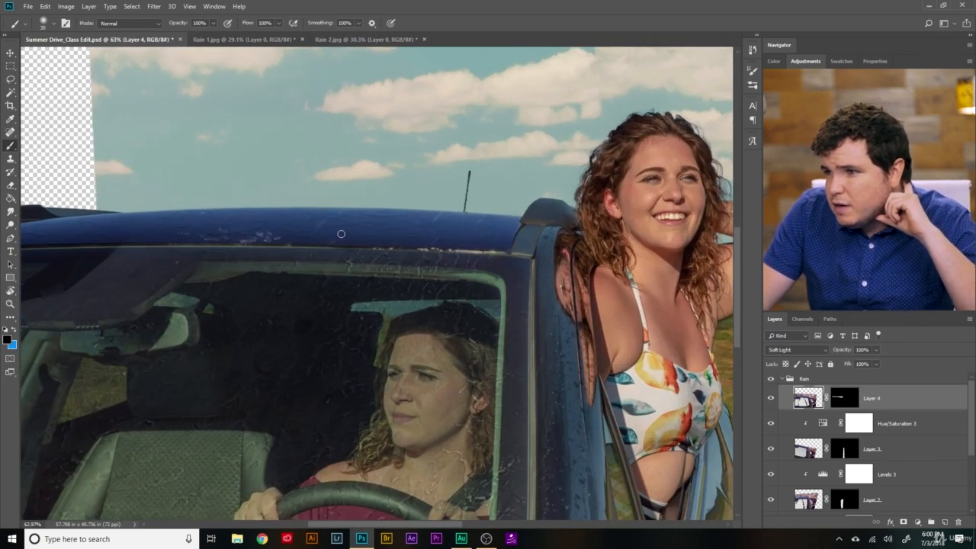
Add a Hue/Saturation adjustment above Layer 4, lower its saturation to mute the blue roof, and clip it to Layer 4
scroll(292, 203, "left", 2)
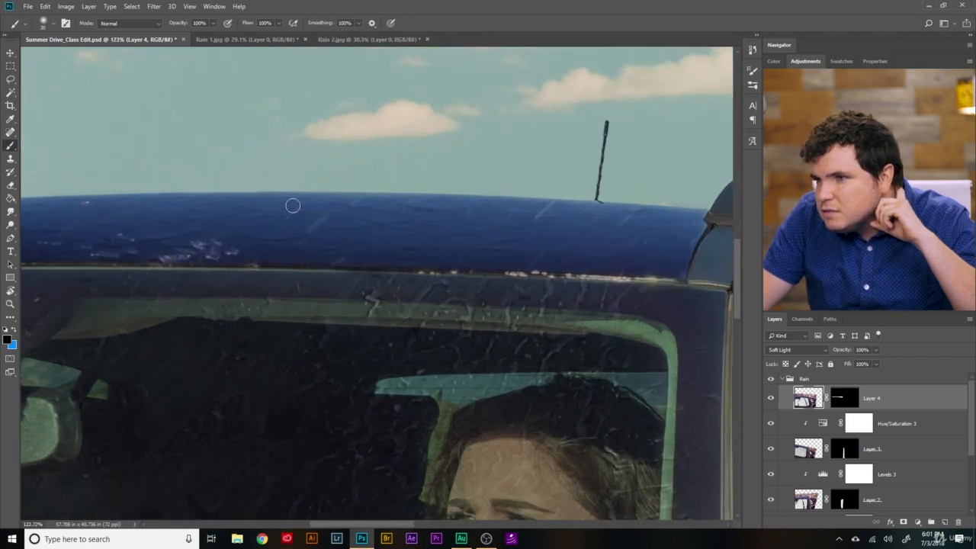
scroll(297, 204, "up", 4)
key("ctrl+0")
key("ctrl+backslash")
left_click(813, 400)
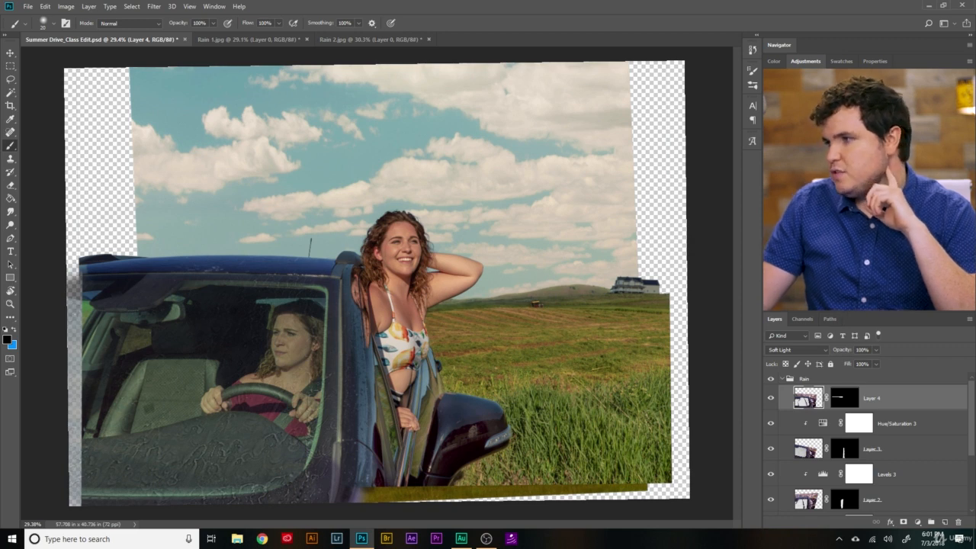
left_click(785, 104)
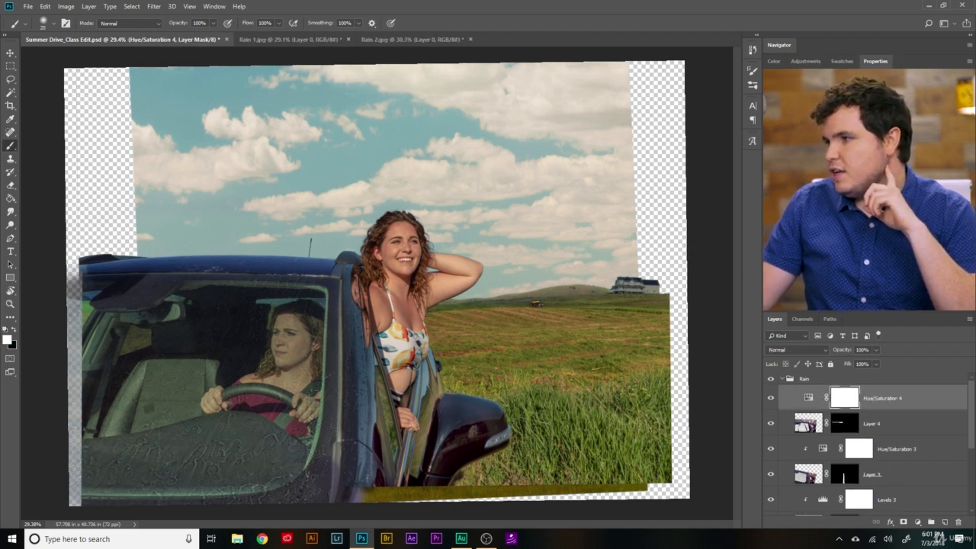
left_click_drag(870, 159, 728, 158)
key("ctrl+alt+g")
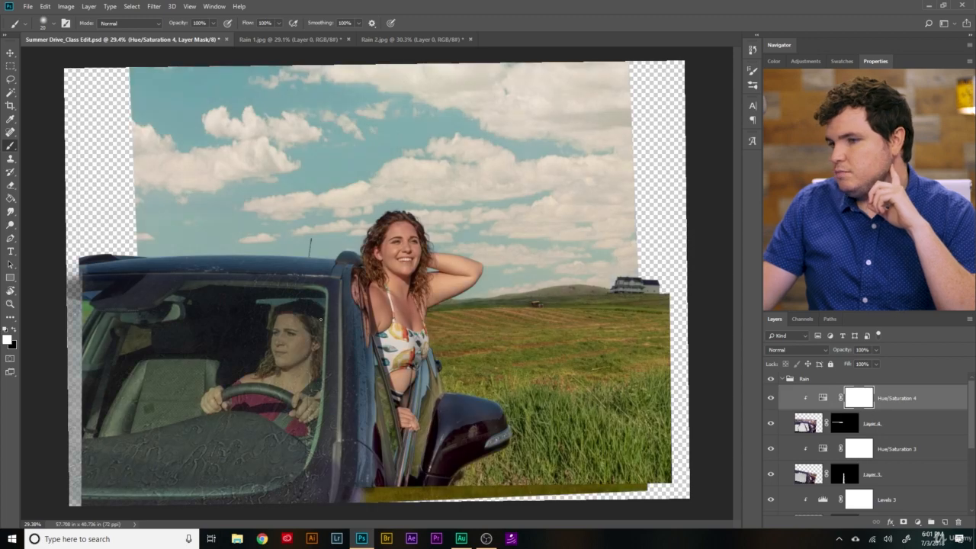
Examine the blended roof, pillar and windshield in the composite and review the Rain group's layer stack
scroll(153, 307, "up", 3)
scroll(285, 206, "up", 3)
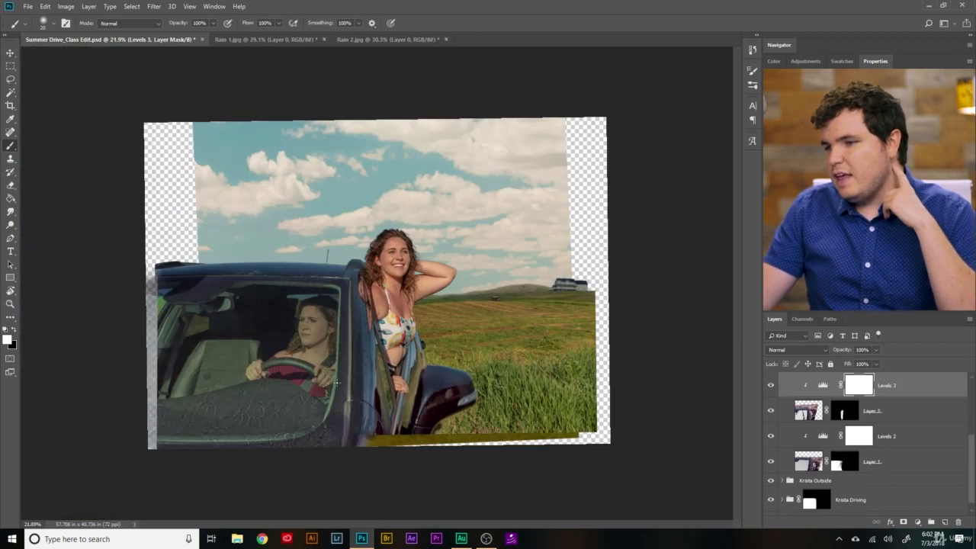
scroll(276, 398, "up", 3)
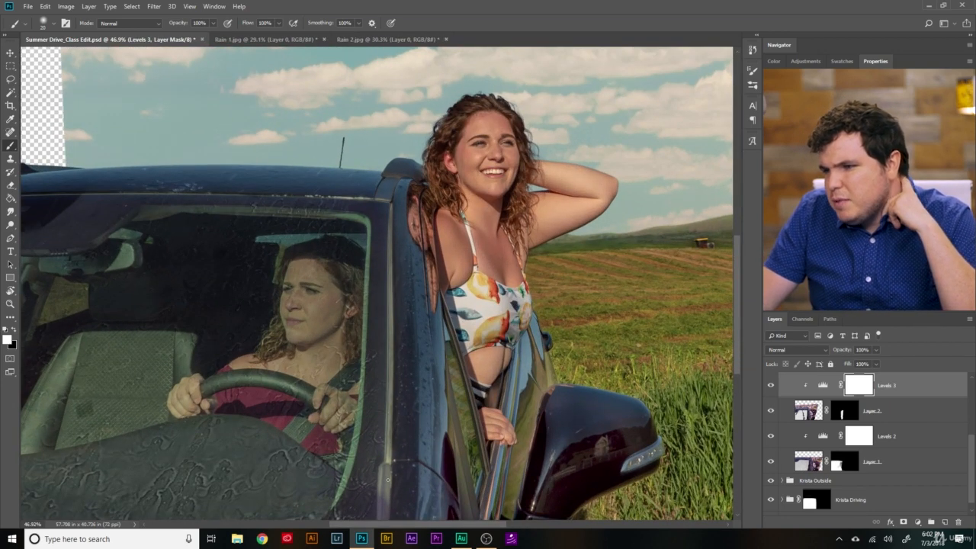
scroll(387, 479, "down", 3)
scroll(864, 436, "up", 5)
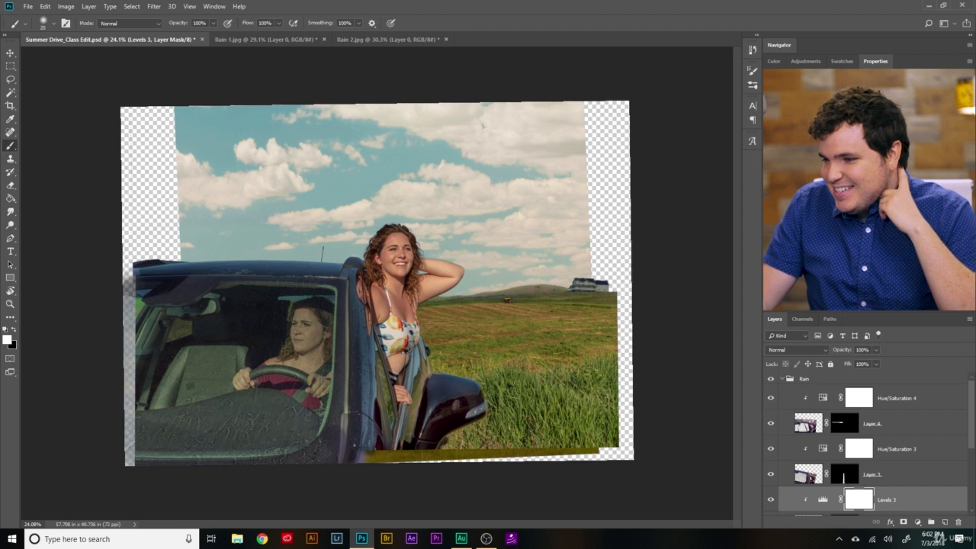
scroll(396, 285, "up", 1)
scroll(809, 461, "down", 5)
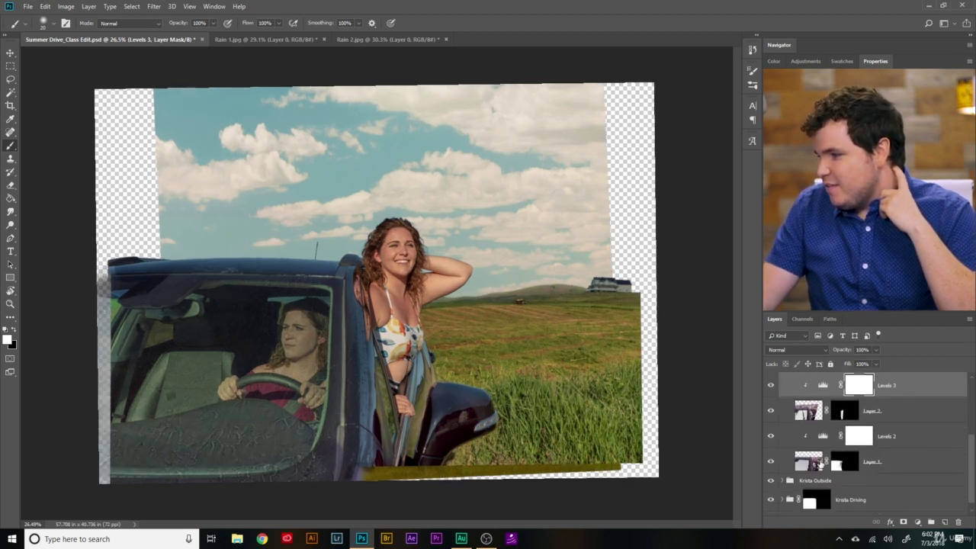
Select Layer 1's image and toggle its visibility to compare the windshield with and without the rain
left_click(810, 464)
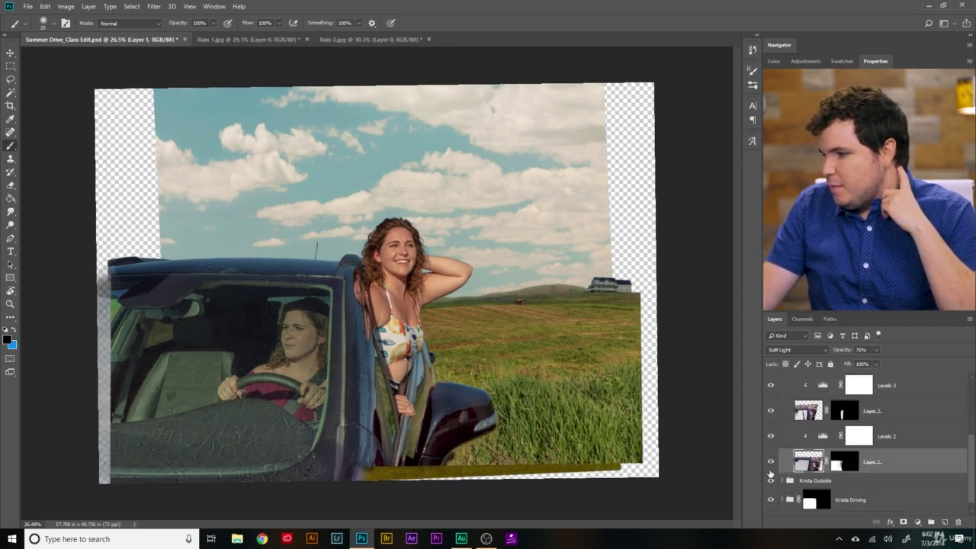
left_click(770, 465)
left_click(770, 466)
left_click(771, 462)
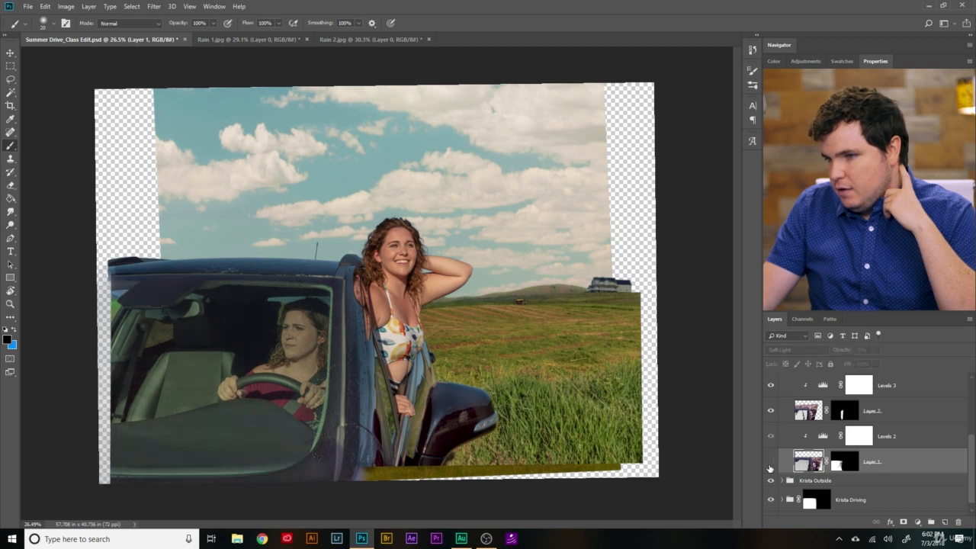
left_click(770, 414)
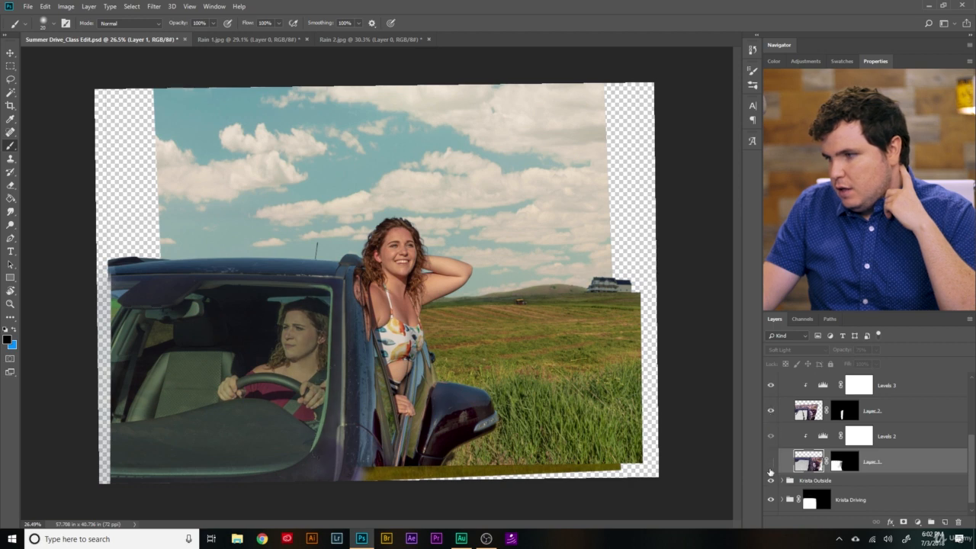
left_click(770, 463)
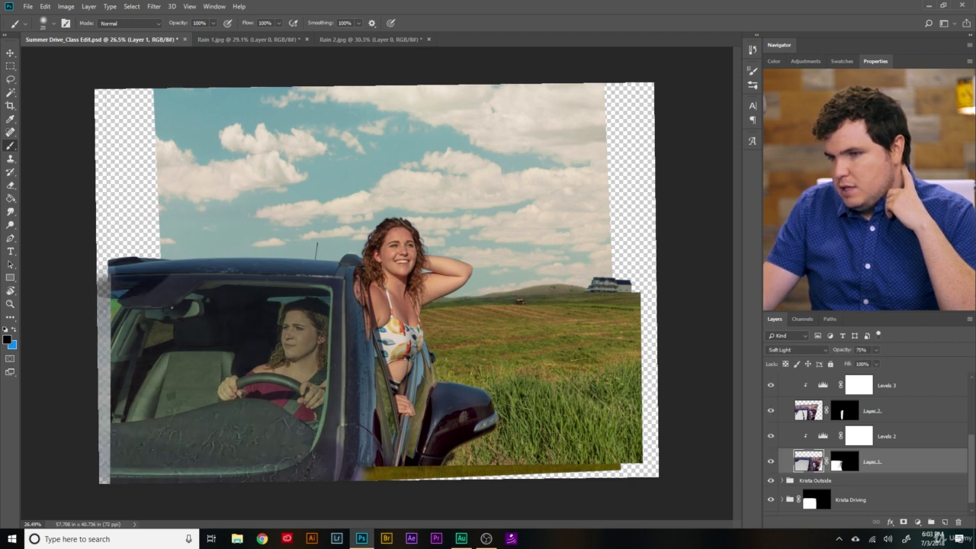
Switch to the Burn tool with Layer 1's image active and enlarge its brush to 150 px over the upper windshield
scroll(164, 304, "up", 5)
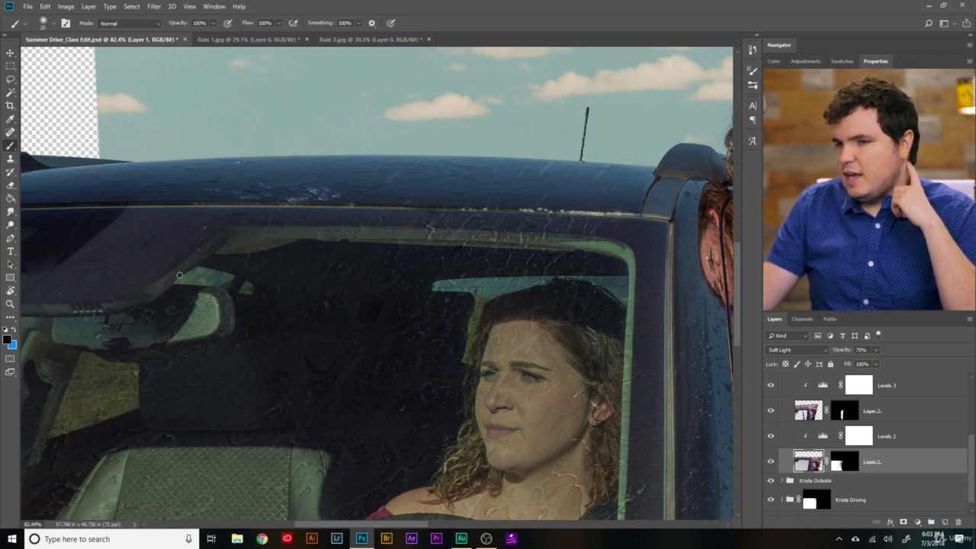
left_click(10, 226)
left_click(35, 235)
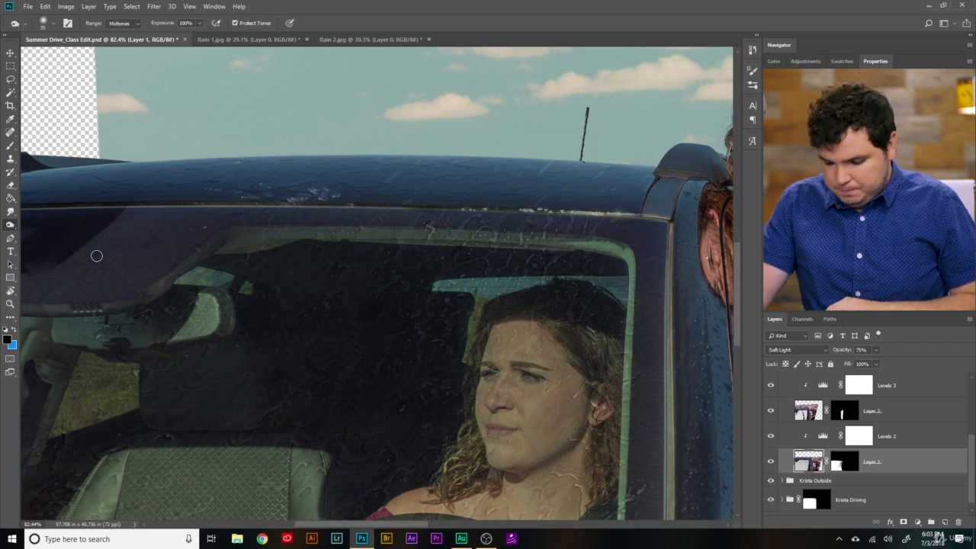
key("bracketright")
key("bracketright")
key("bracketright")
key("bracketright")
key("bracketright")
key("bracketright")
key("bracketright")
key("bracketright")
key("bracketright")
key("bracketright")
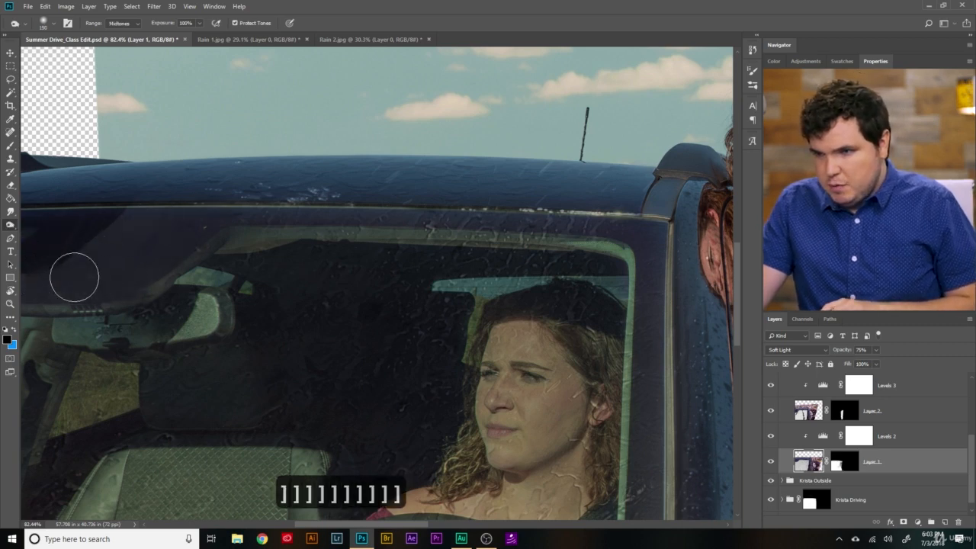
Select Layer 2's image, inspect the car's pillar and lower windshield corner, and enlarge the Burn brush to 200 px
scroll(690, 288, "down", 5)
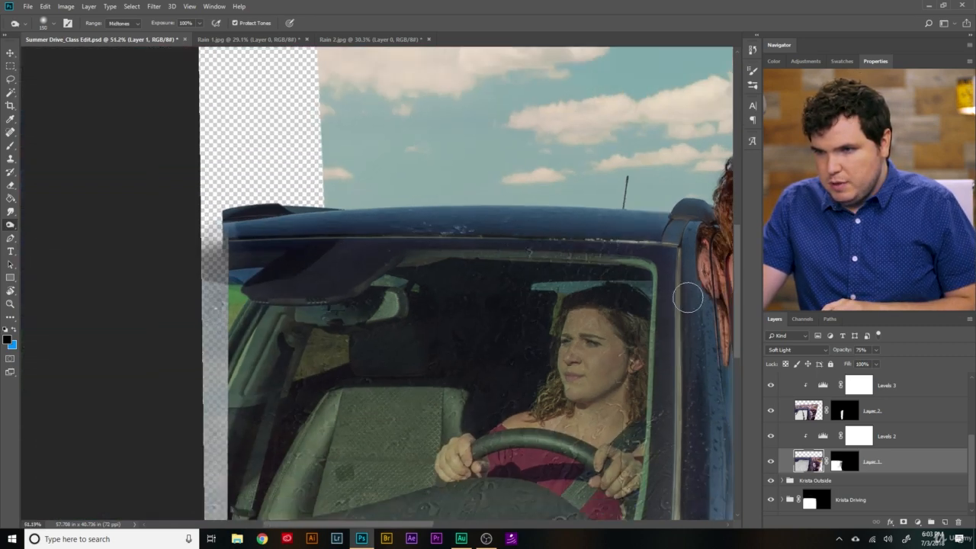
left_click_drag(687, 296, 343, 230)
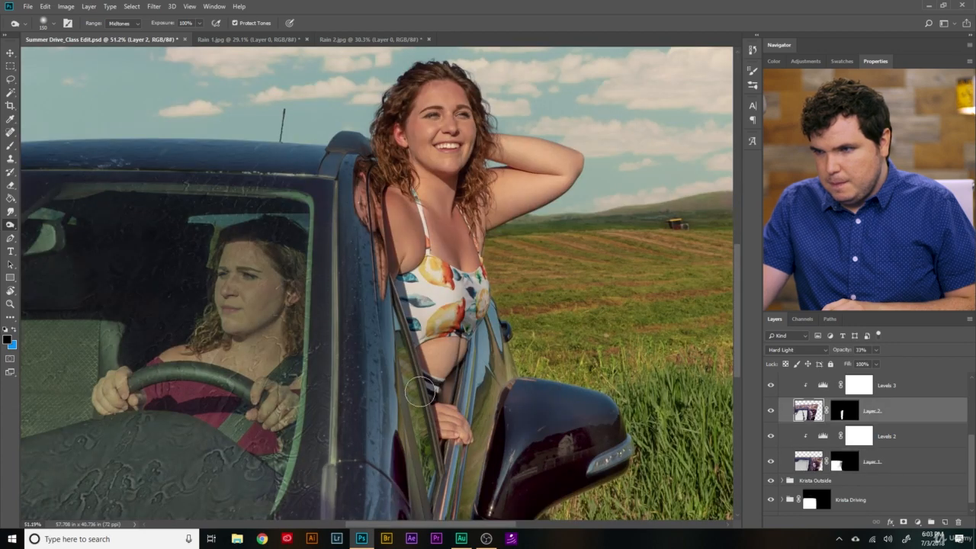
scroll(419, 391, "down", 5)
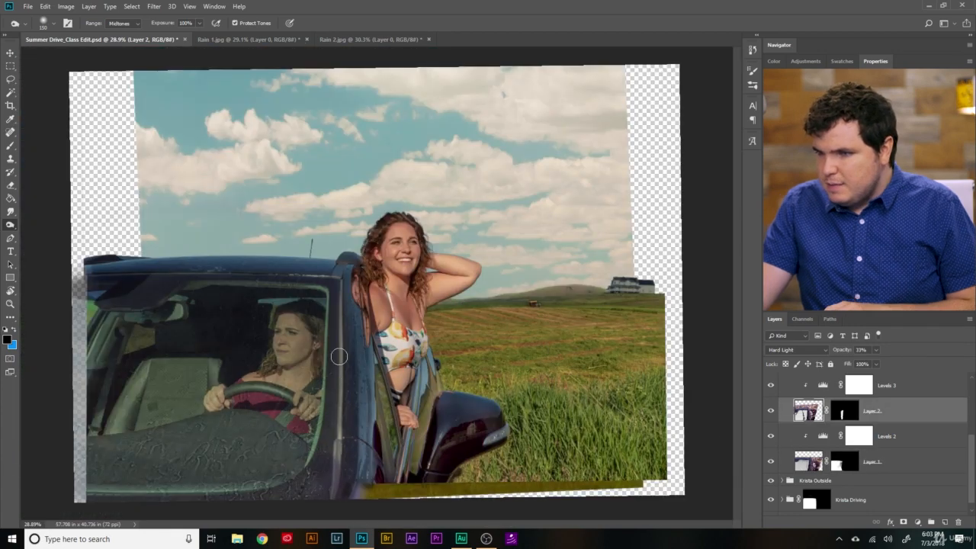
scroll(373, 476, "up", 5)
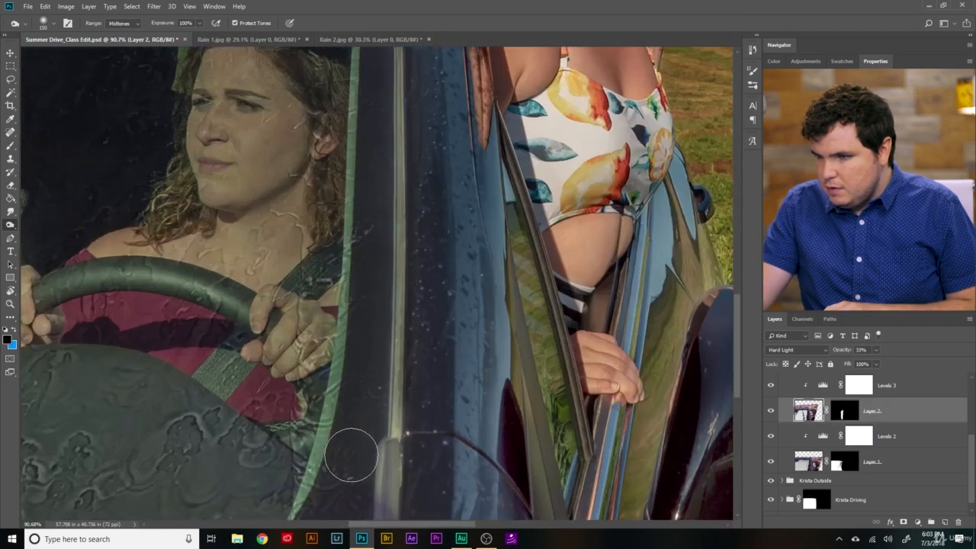
scroll(373, 476, "down", 6)
key("bracketright")
key("bracketright")
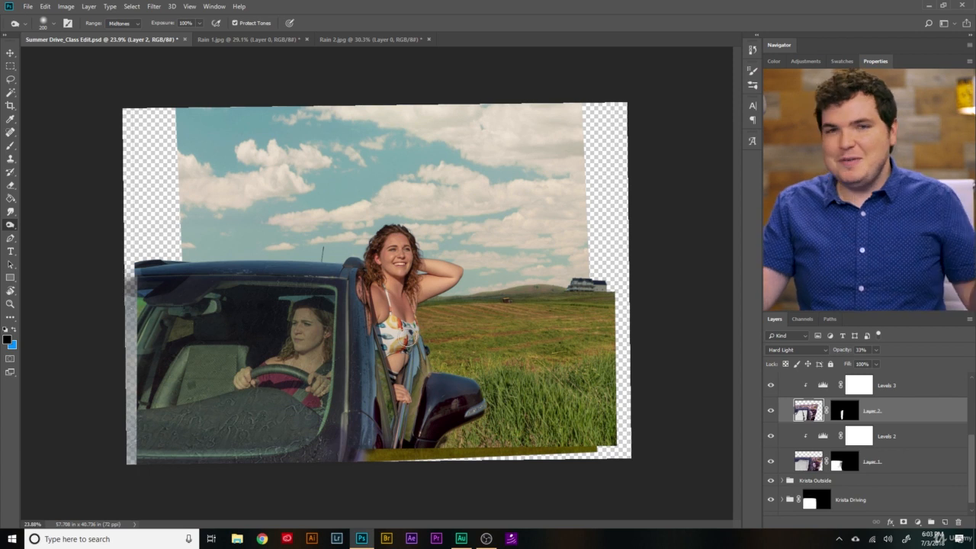